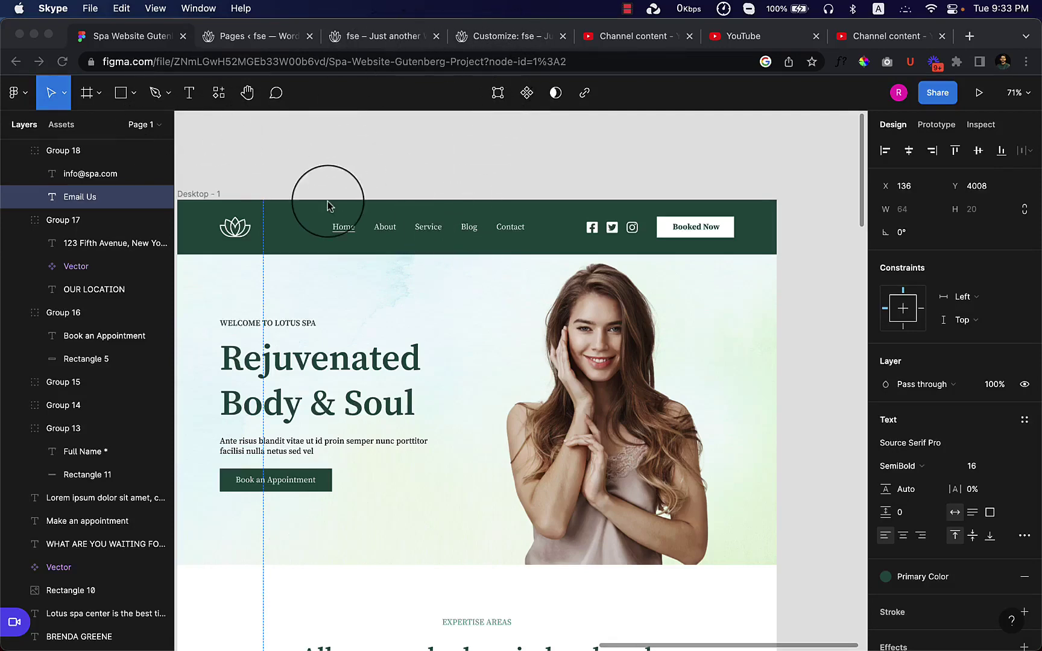
- Examine the Desktop - 1 spa homepage design in Figma as a whole and at its header, and compare the live fse homepage
click(404, 311)
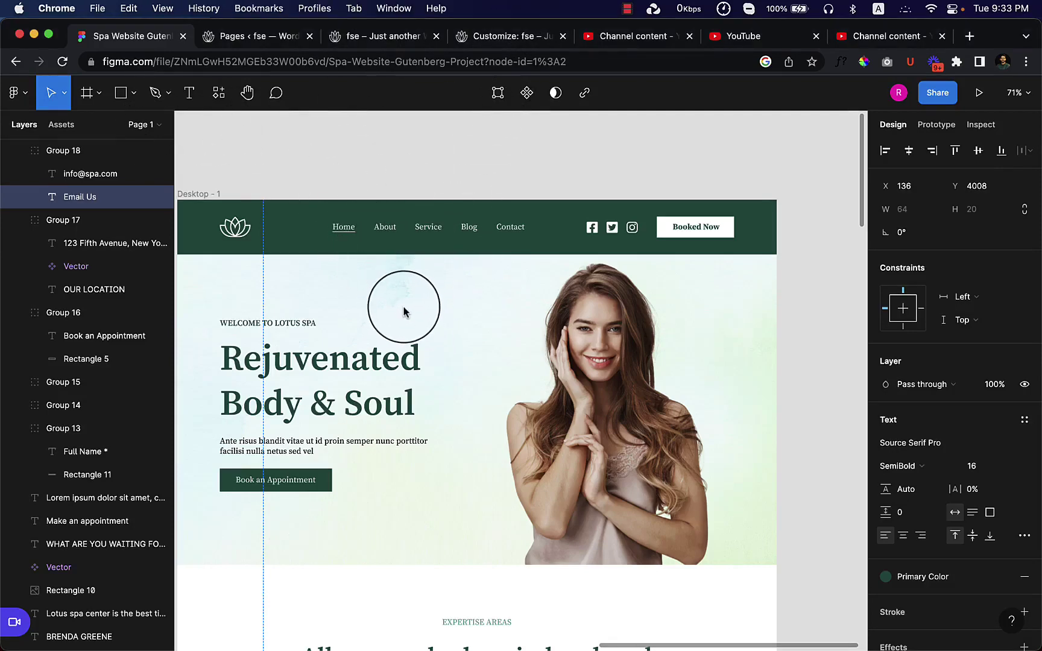
click(623, 372)
click(808, 365)
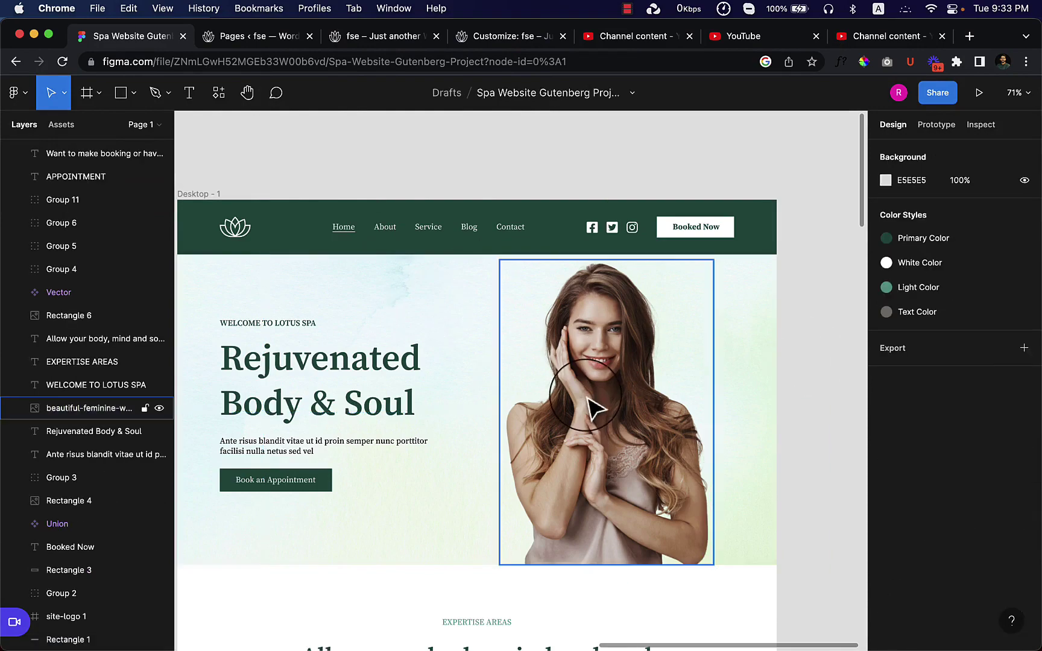
drag(423, 327, 485, 282)
scroll(485, 283, down, 1)
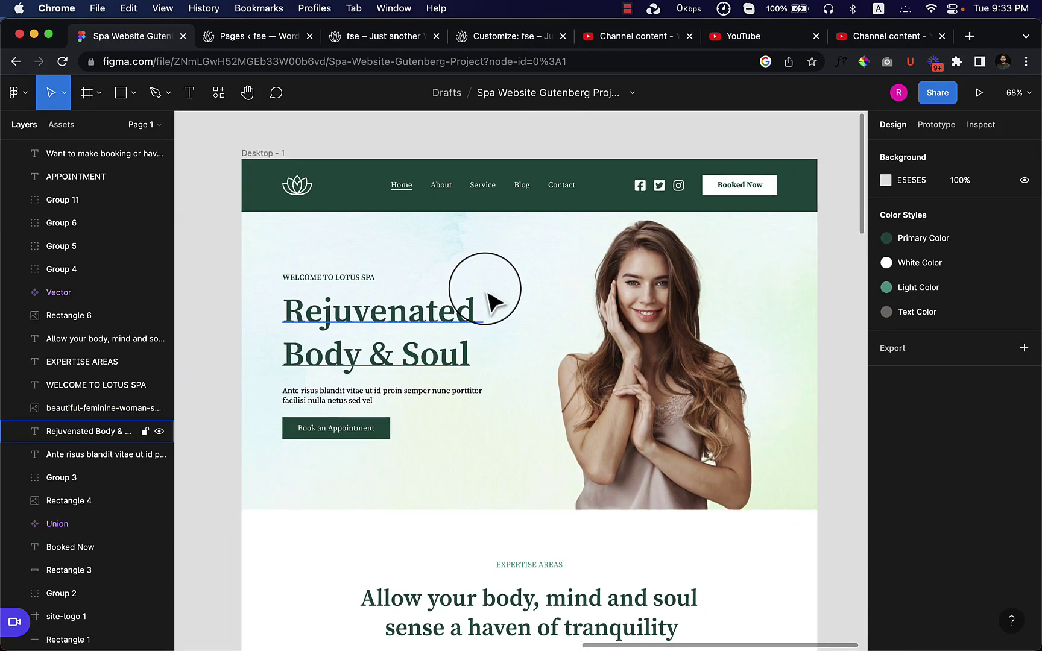
scroll(490, 300, down, 3)
scroll(525, 398, down, 10)
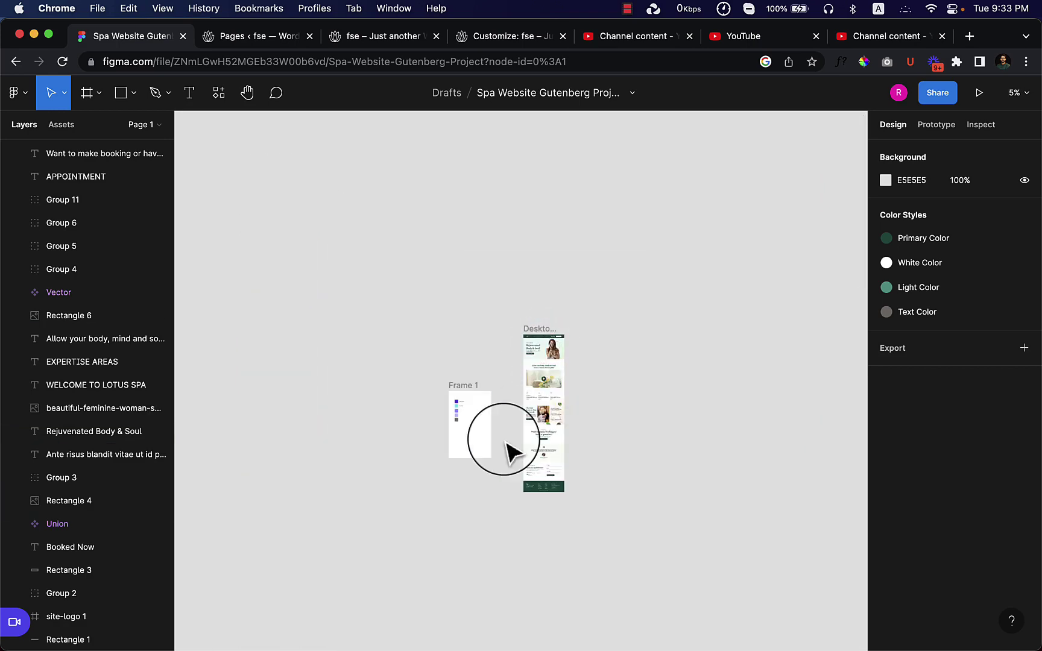
drag(532, 467, 513, 331)
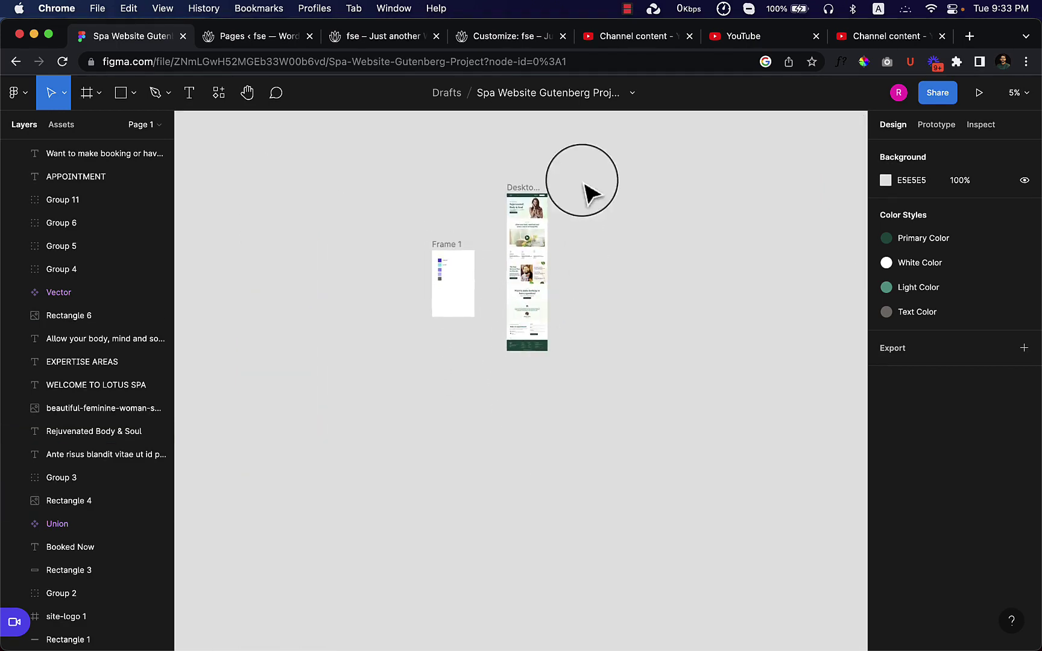
scroll(507, 228, up, 3)
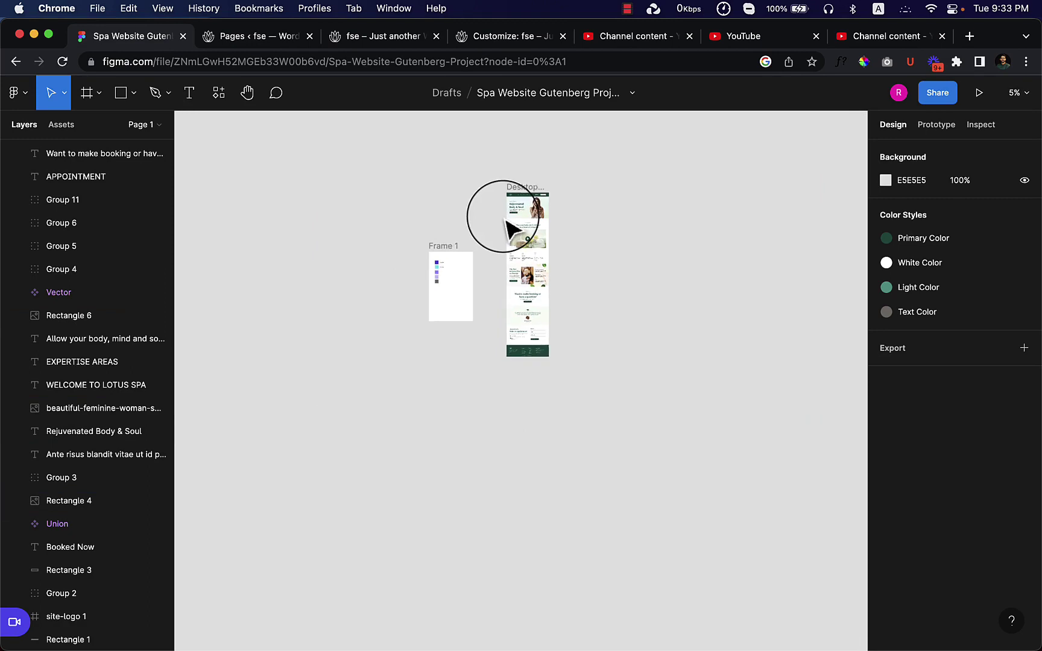
scroll(536, 188, up, 2)
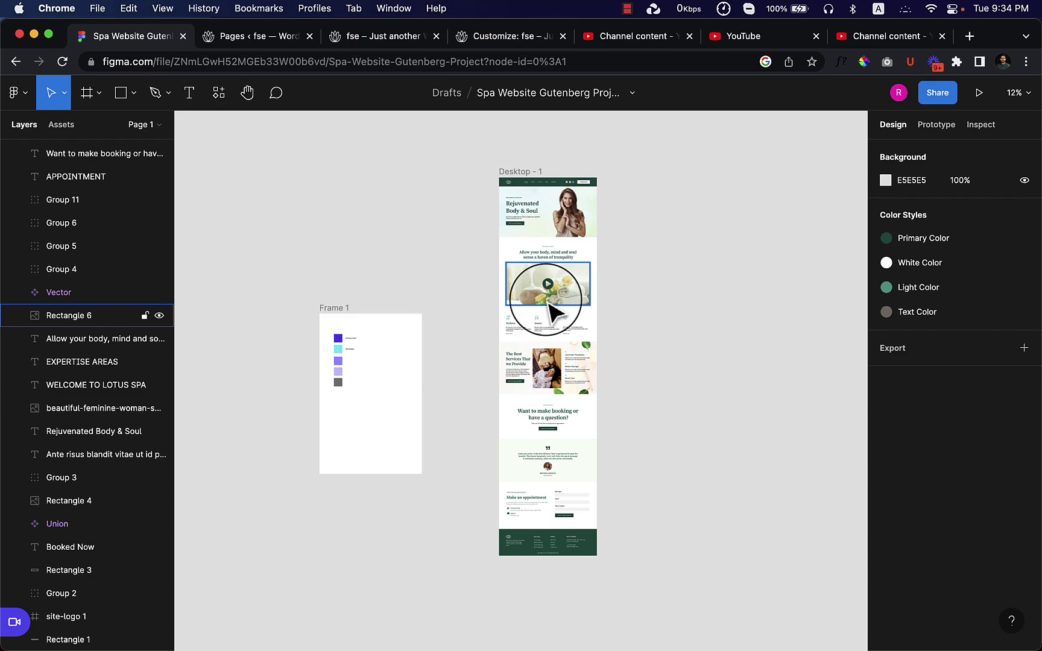
scroll(572, 163, up, 4)
scroll(553, 301, down, 1)
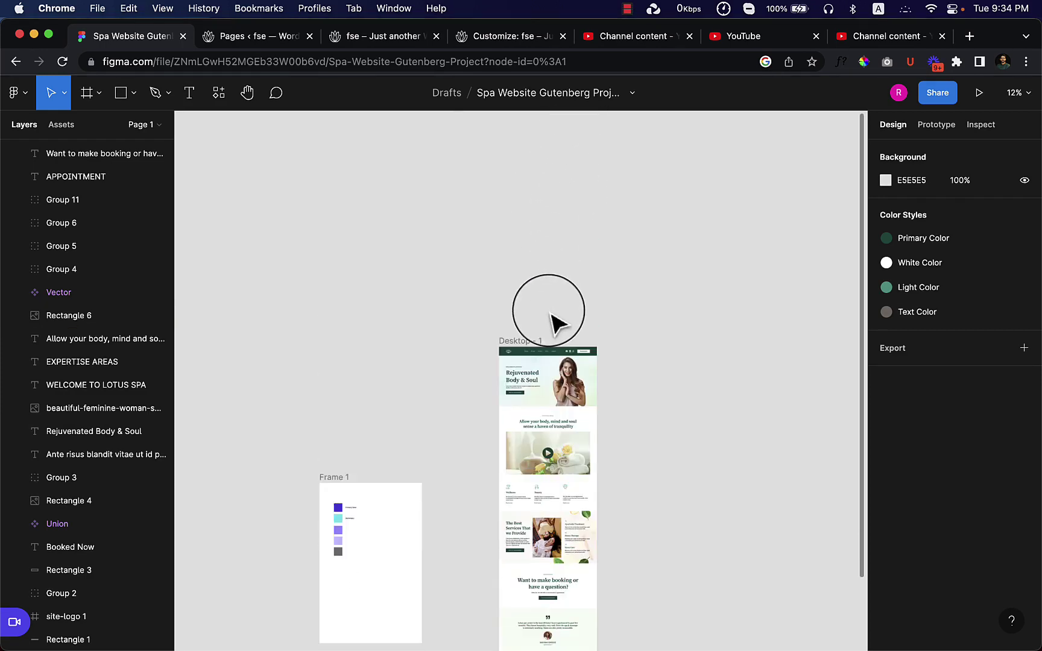
scroll(549, 310, up, 10)
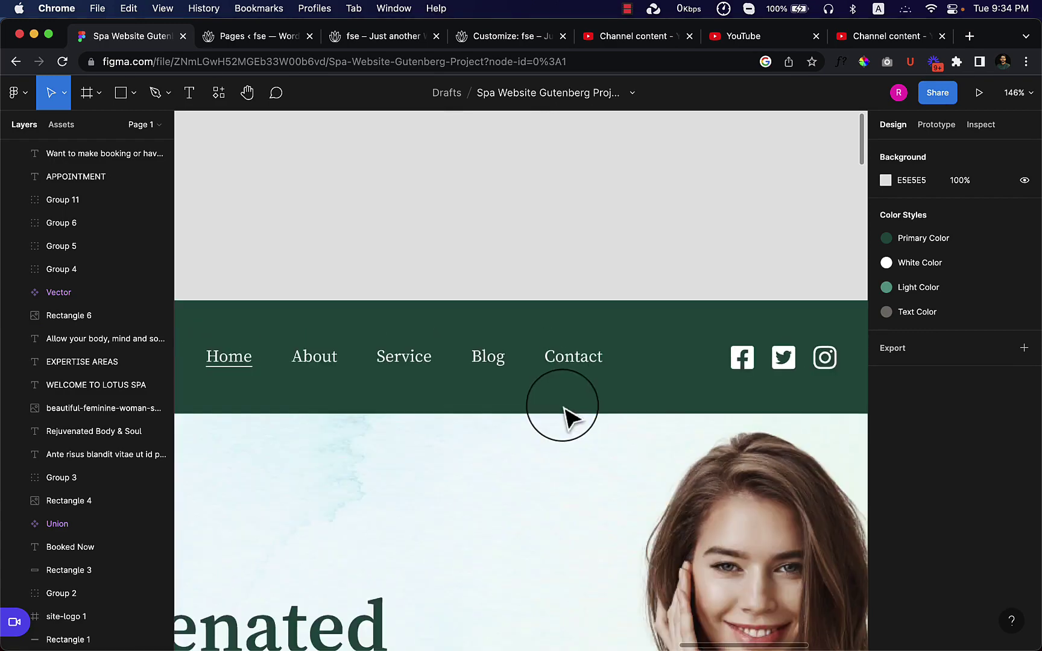
click(386, 37)
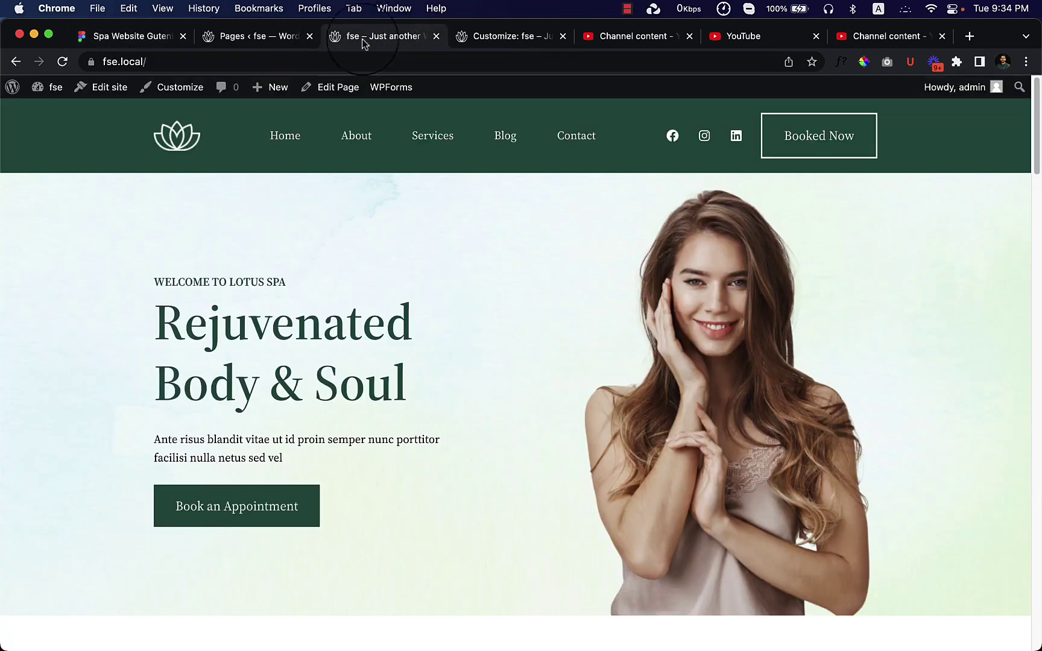
- View the About page from the WordPress Pages list in a new browser tab and open it for editing at its empty paragraph
click(255, 37)
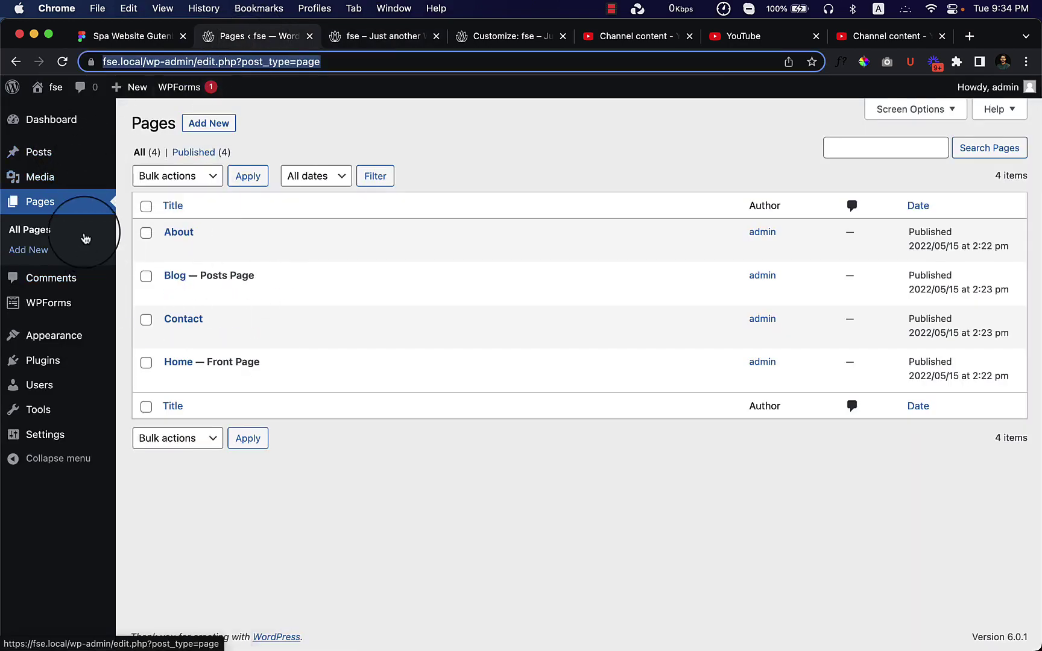
mouse_move(250, 224)
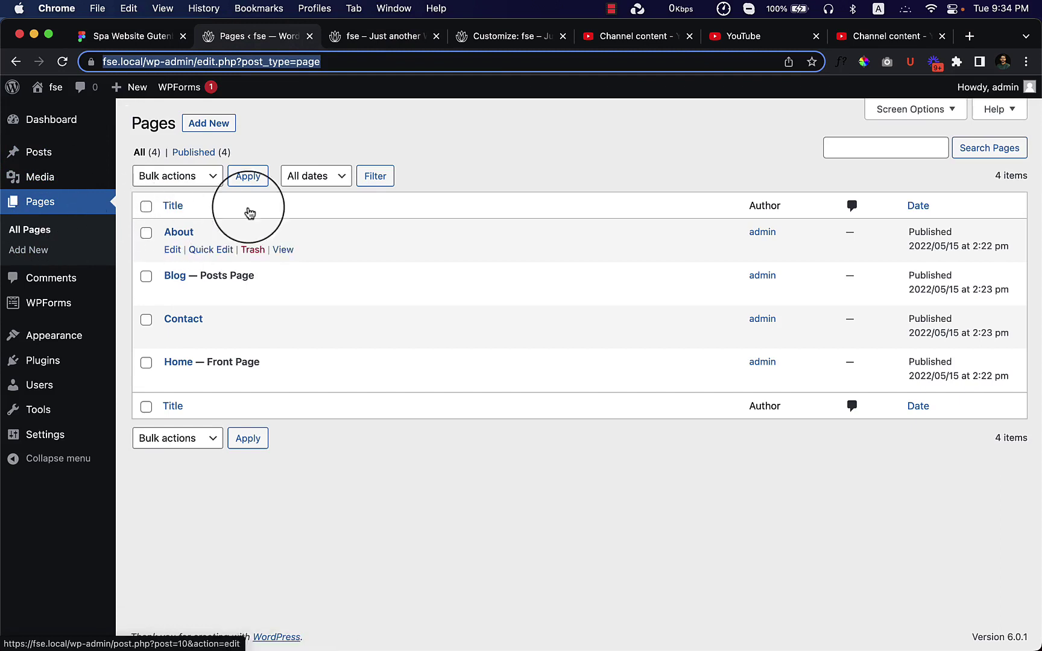
right_click(282, 252)
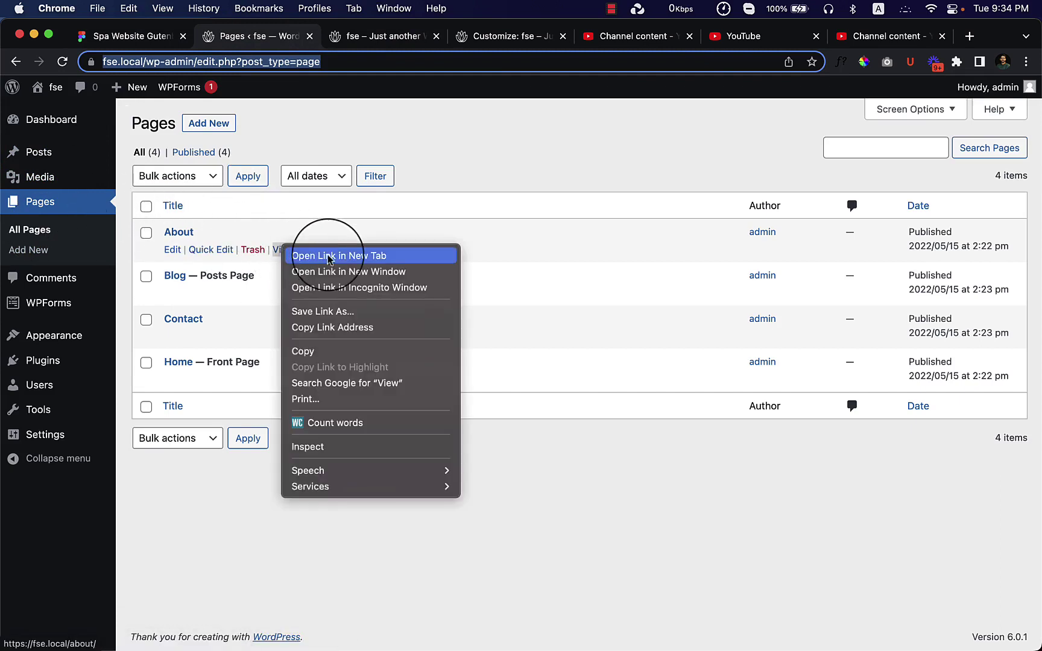
click(329, 256)
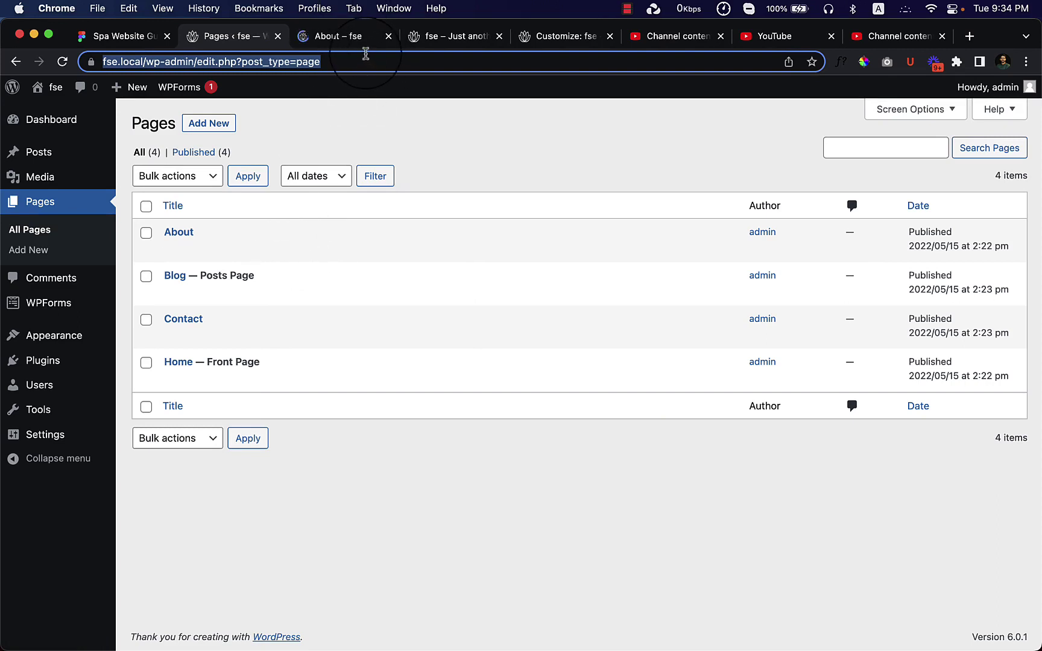
click(343, 37)
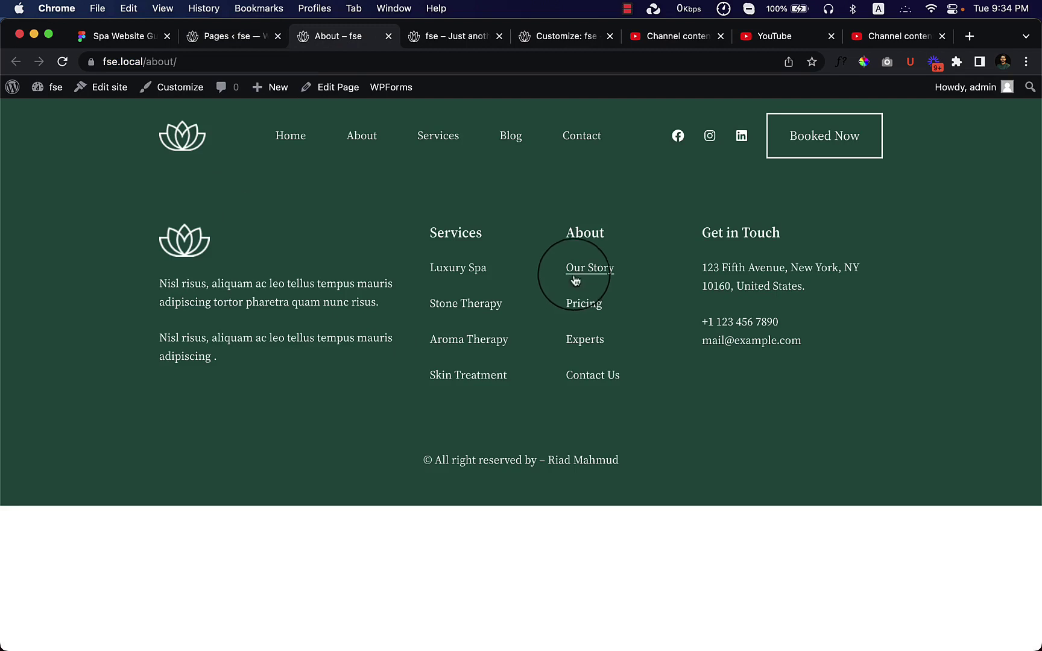
click(337, 91)
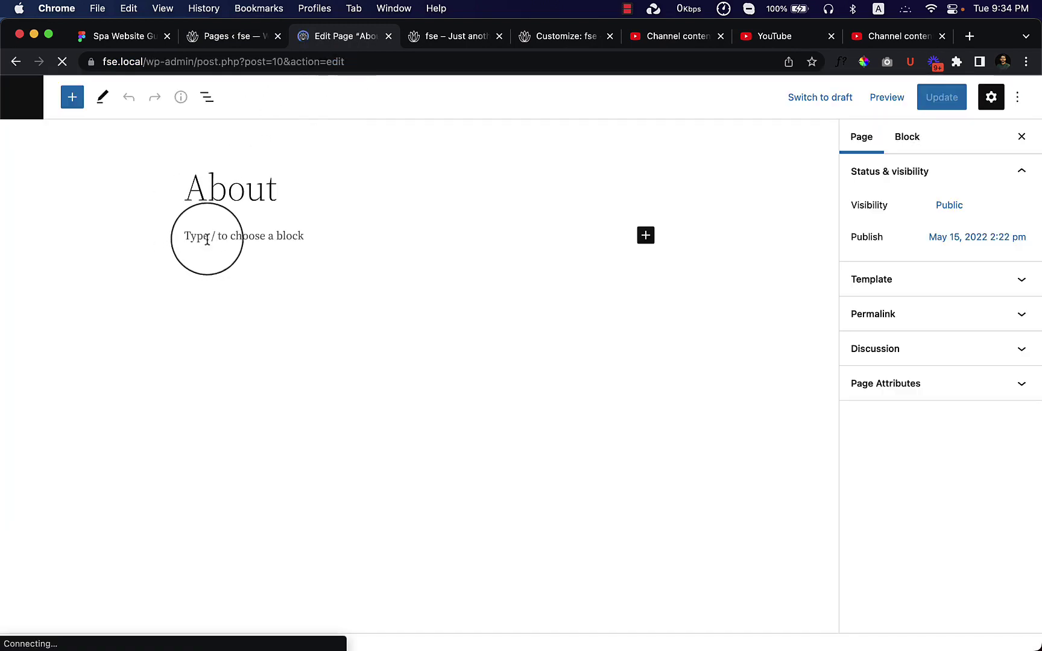
click(209, 236)
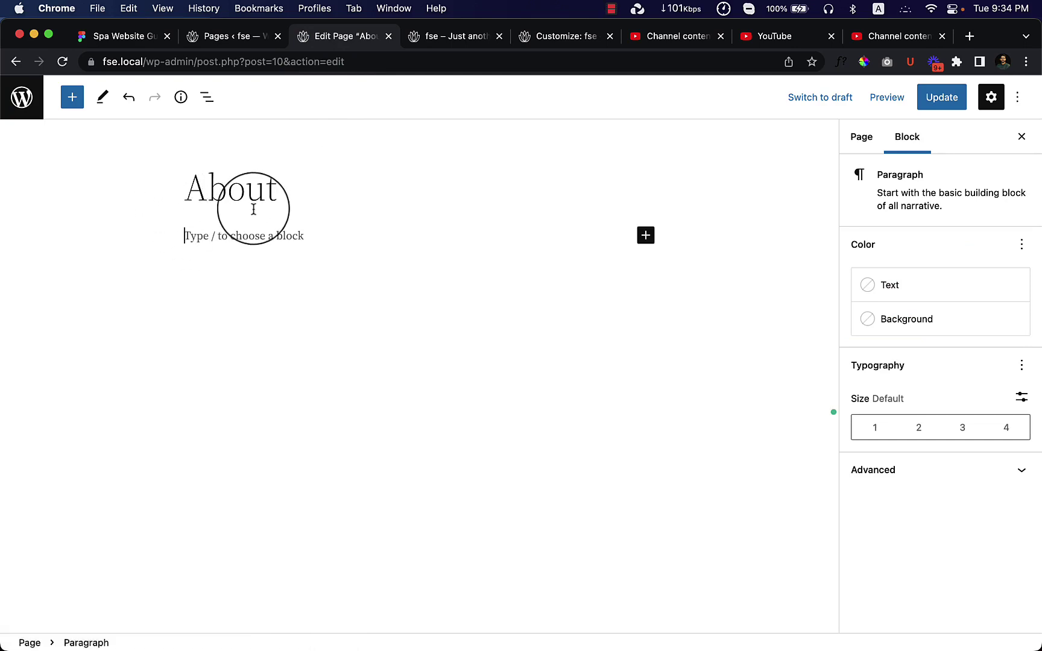
- Browse the Featured block patterns available for the About page, and check which pattern categories are offered
click(73, 98)
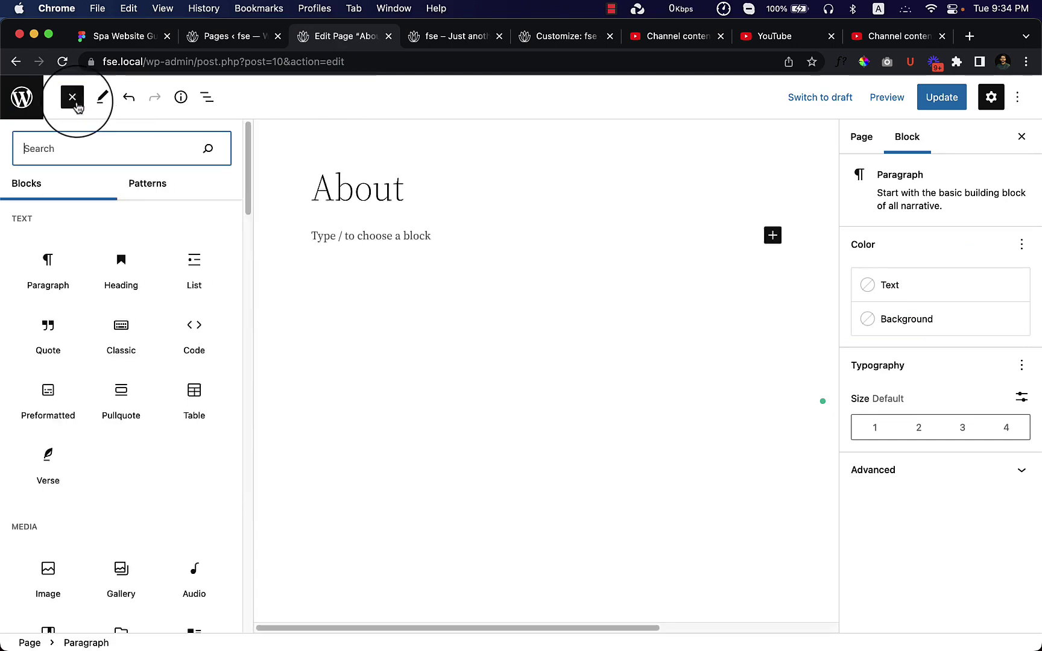
click(154, 187)
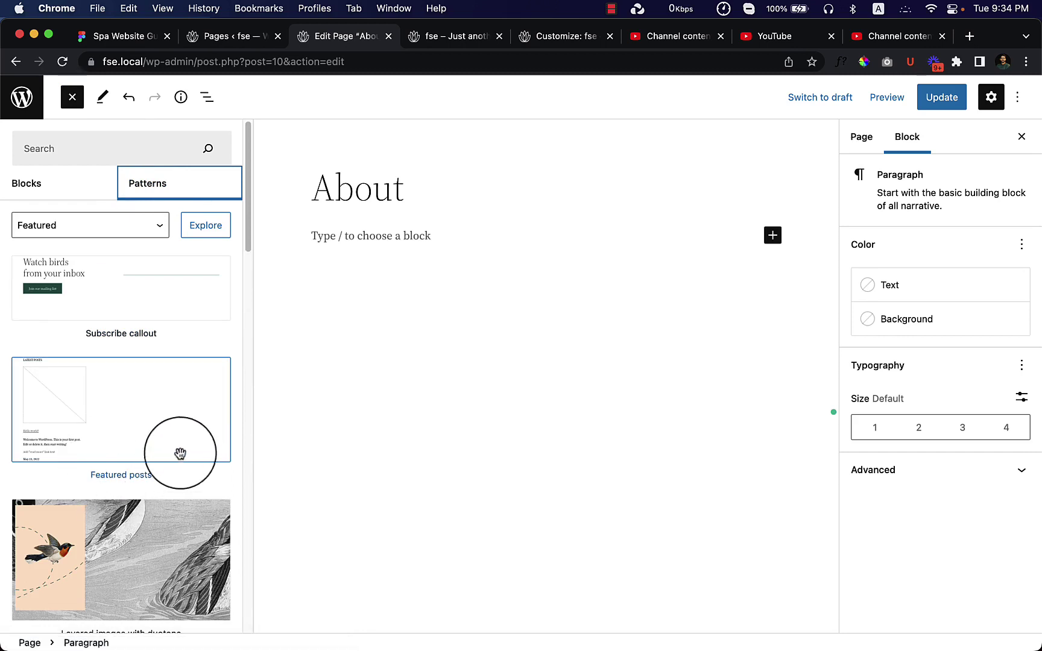
click(98, 233)
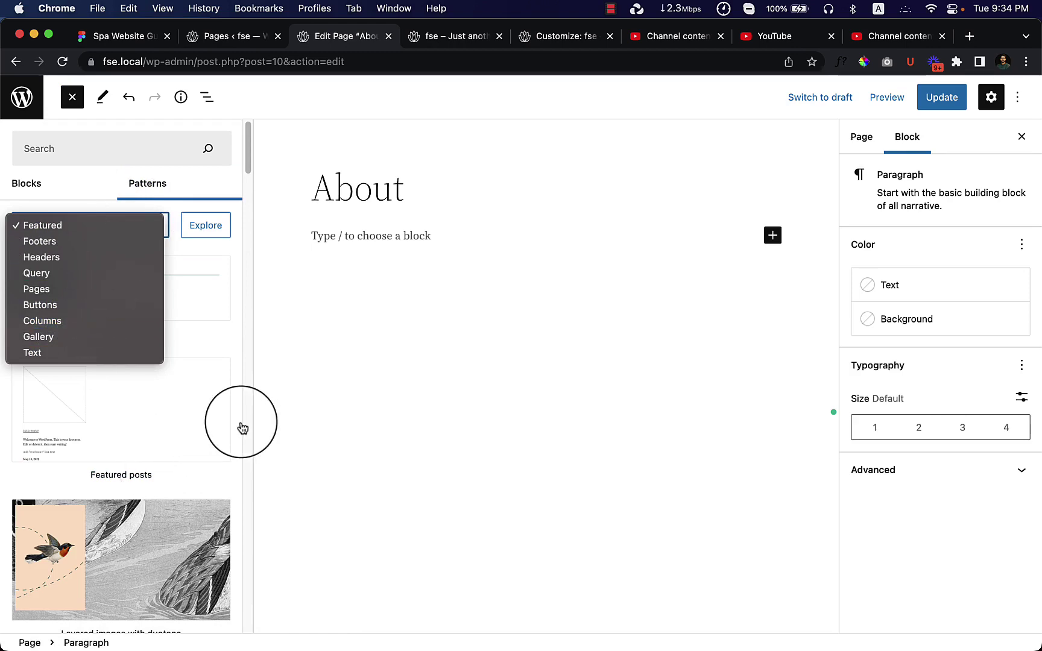
click(202, 265)
scroll(187, 362, down, 10)
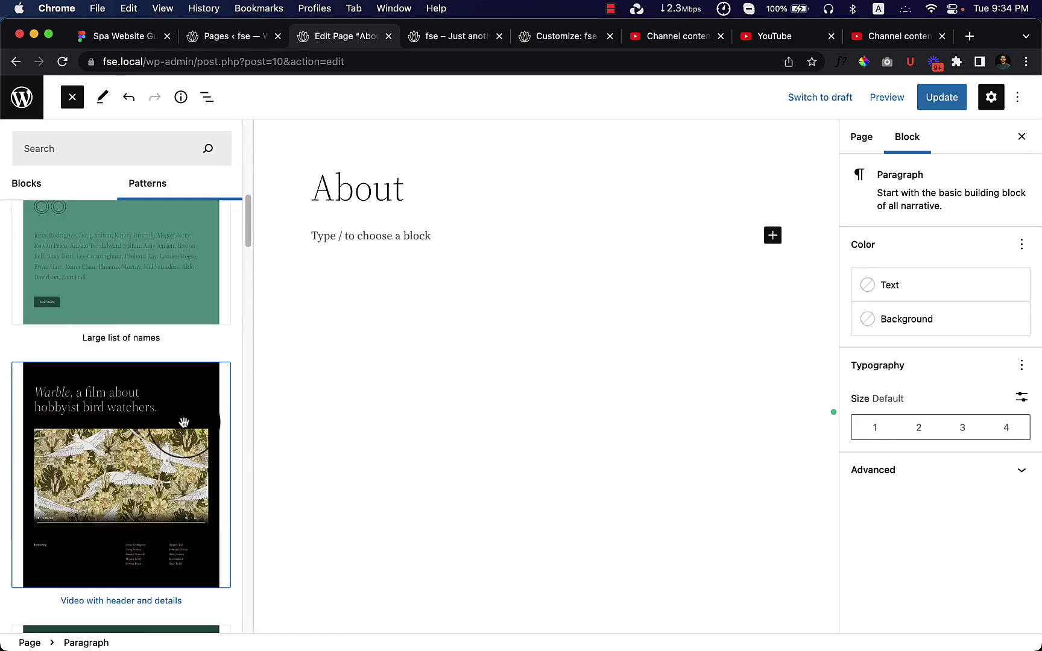
scroll(183, 425, down, 15)
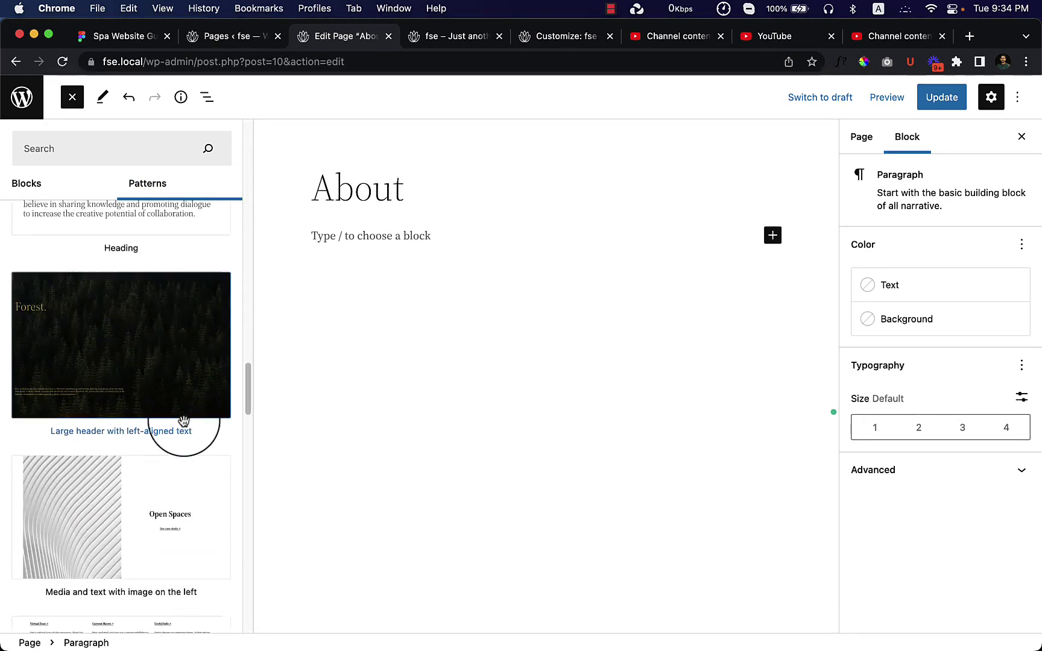
scroll(184, 421, down, 10)
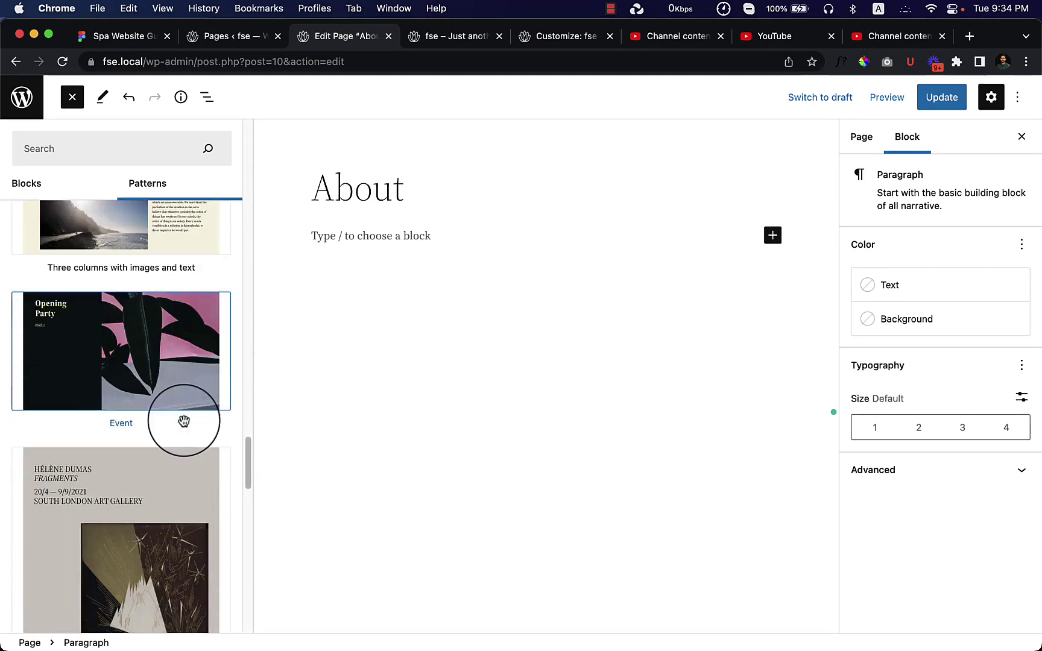
scroll(183, 421, down, 5)
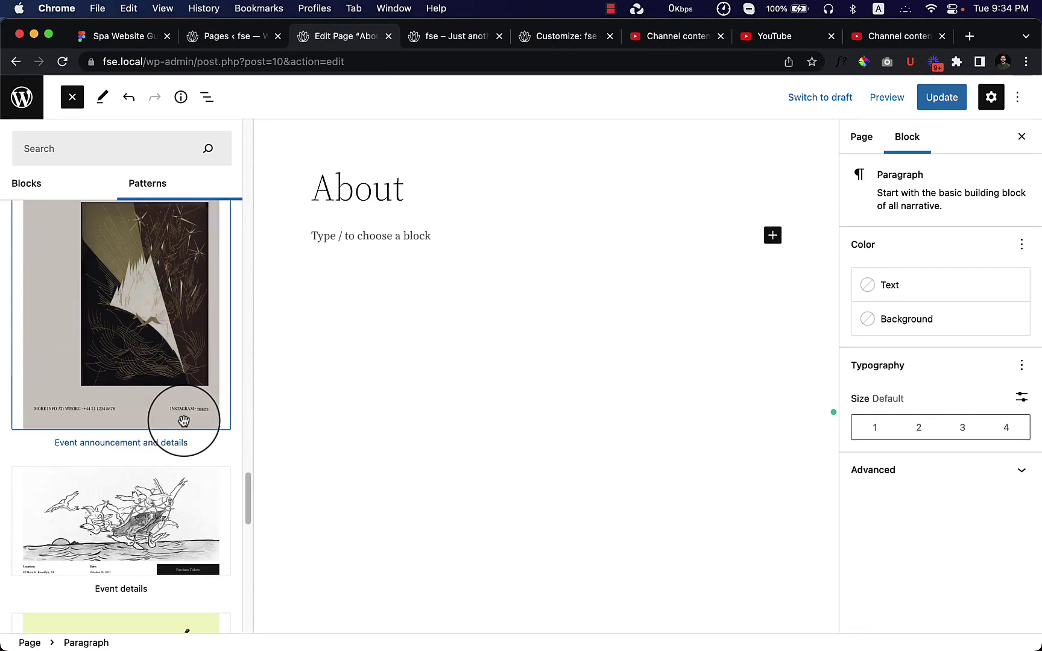
scroll(184, 421, down, 10)
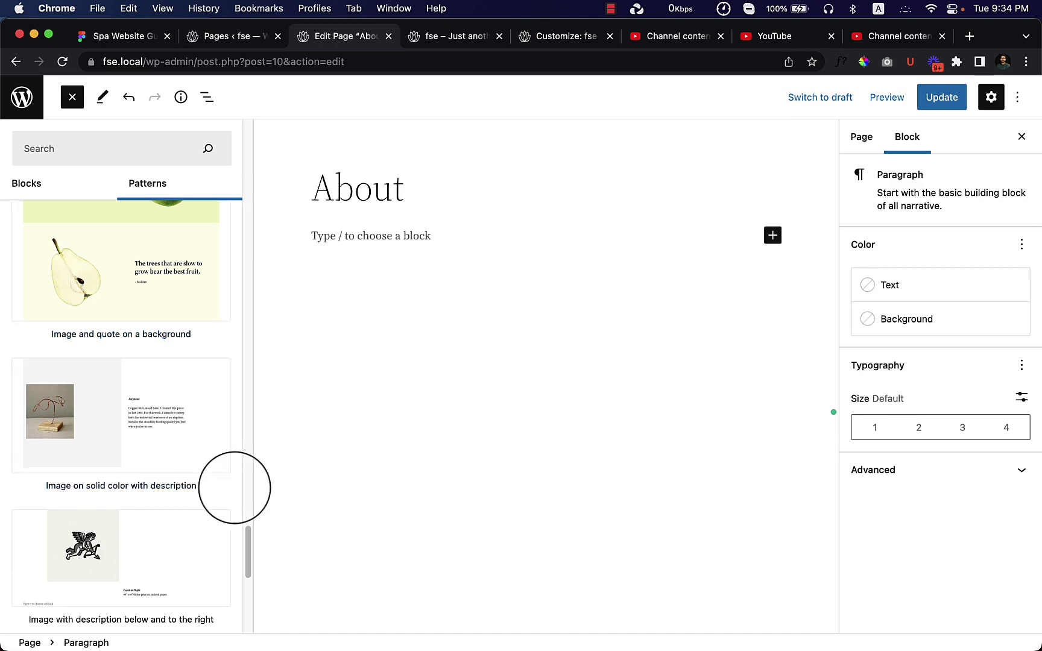
scroll(235, 487, down, 10)
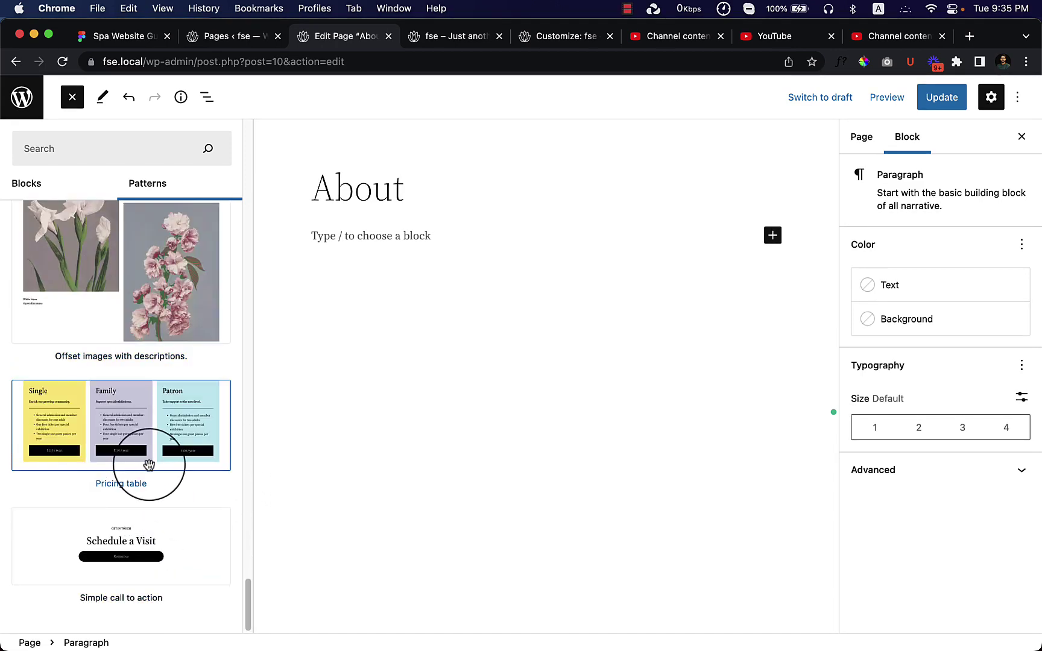
scroll(149, 464, up, 20)
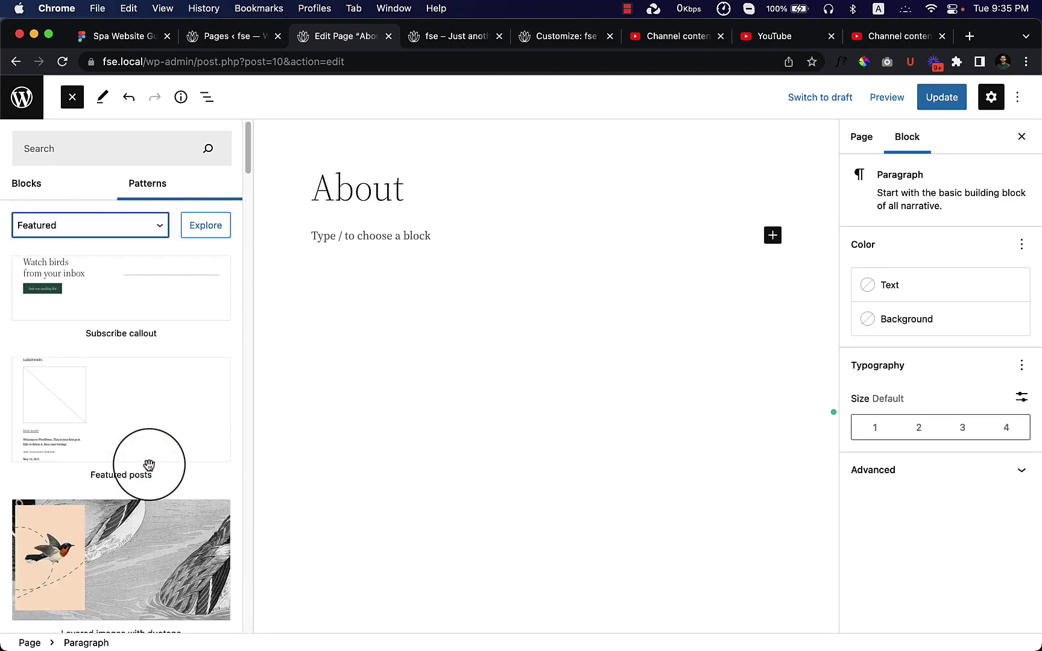
- Search the block inserter for "about" and look through the matching page patterns
click(105, 155)
text(about)
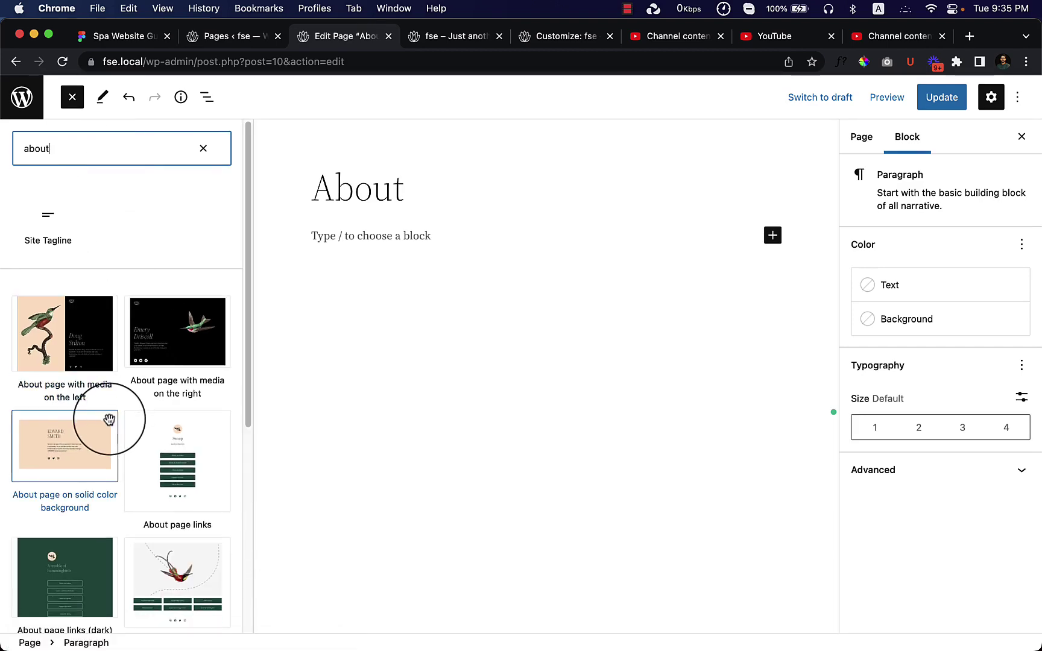
scroll(111, 433, down, 5)
scroll(135, 439, down, 12)
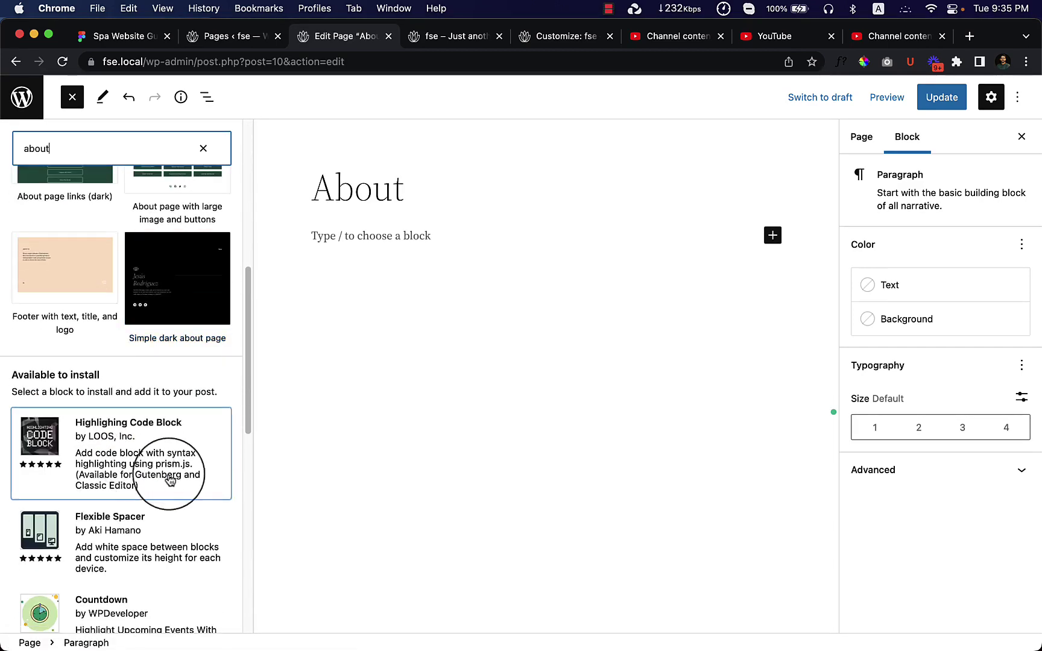
scroll(136, 521, up, 15)
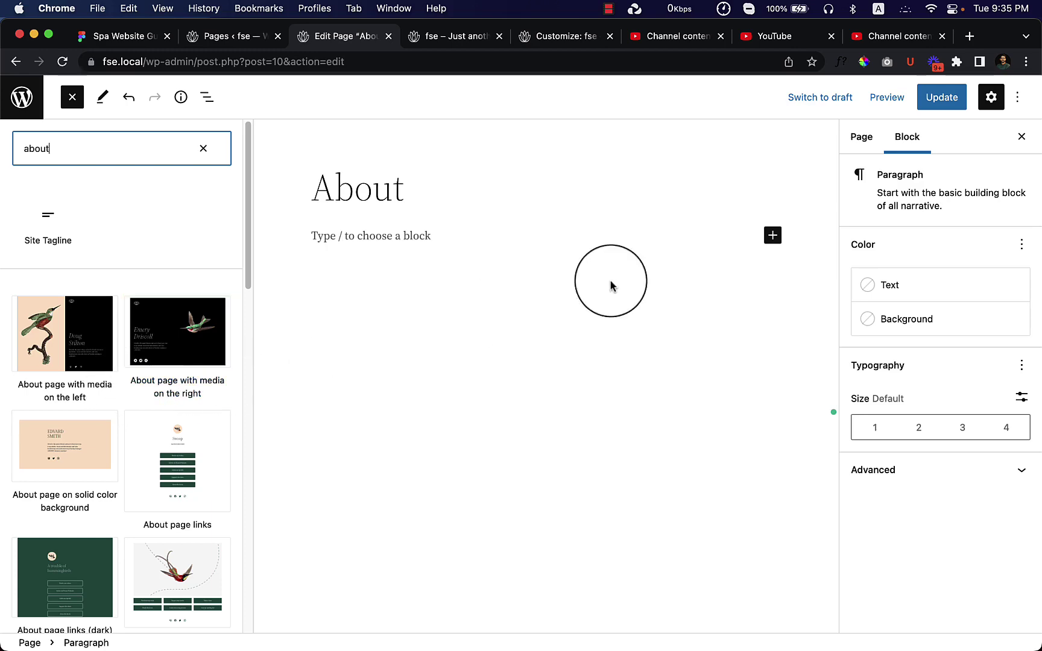
- Open a new browser tab
click(968, 37)
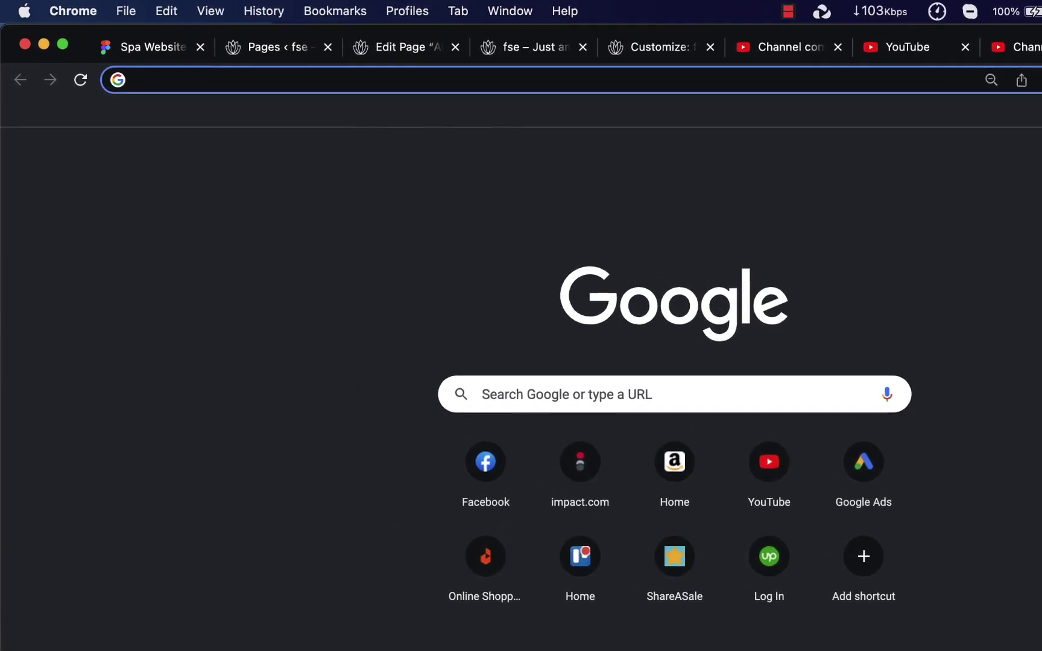
text(worpd)
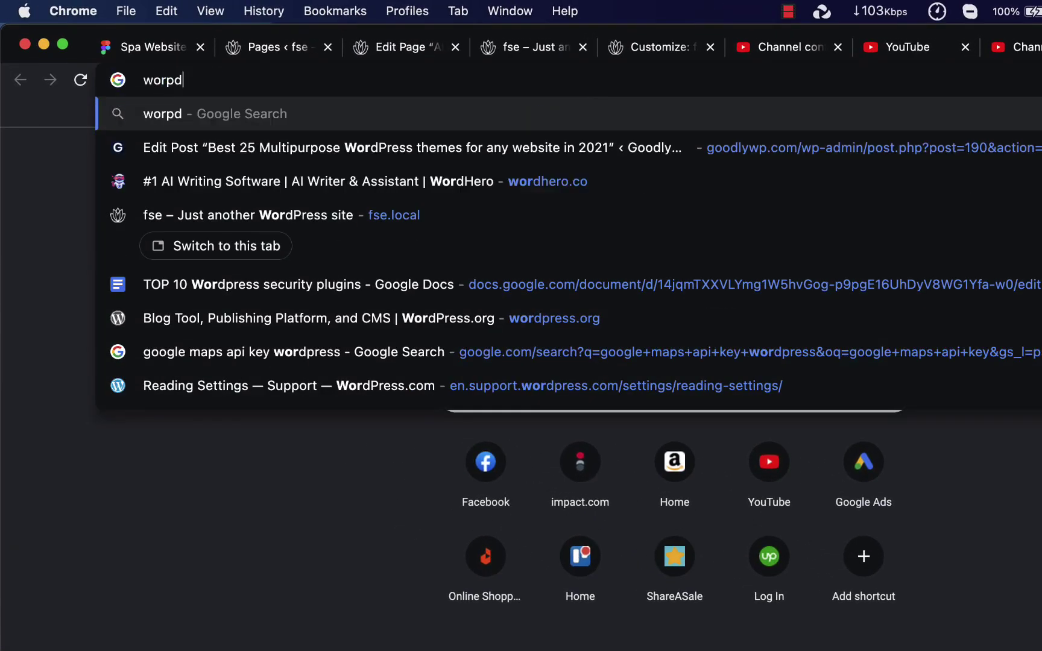
text(ress)
key(BackSpace)
key(BackSpace)
key(BackSpace)
key(BackSpace)
key(BackSpace)
key(BackSpace)
key(BackSpace)
key(BackSpace)
key(BackSpace)
- Go to wordpress.org and open its Patterns directory
text(wordpress)
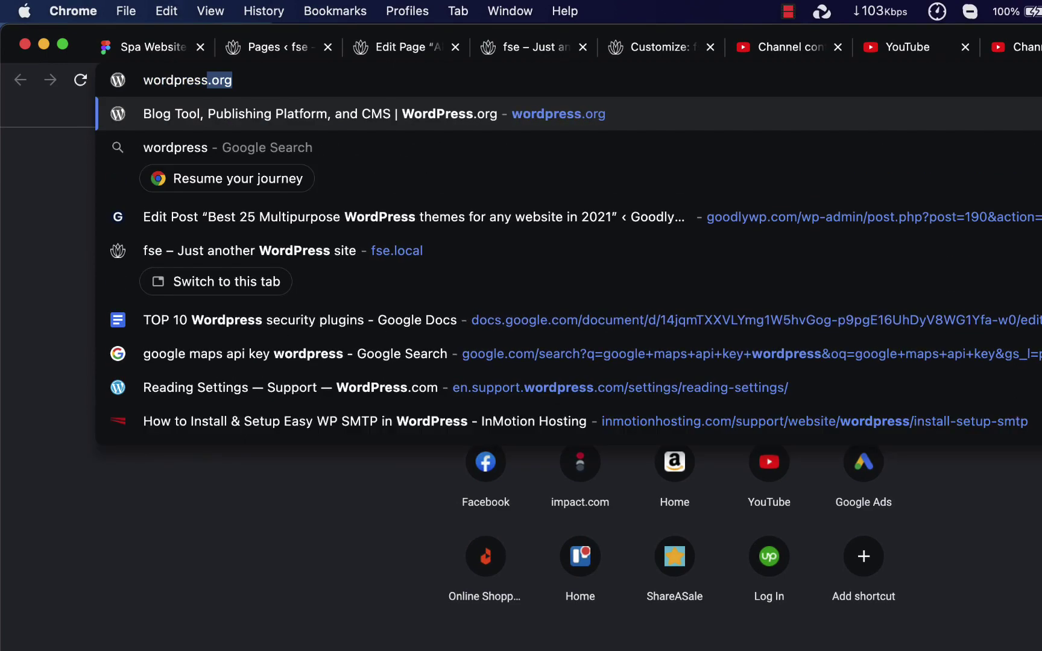
key(Return)
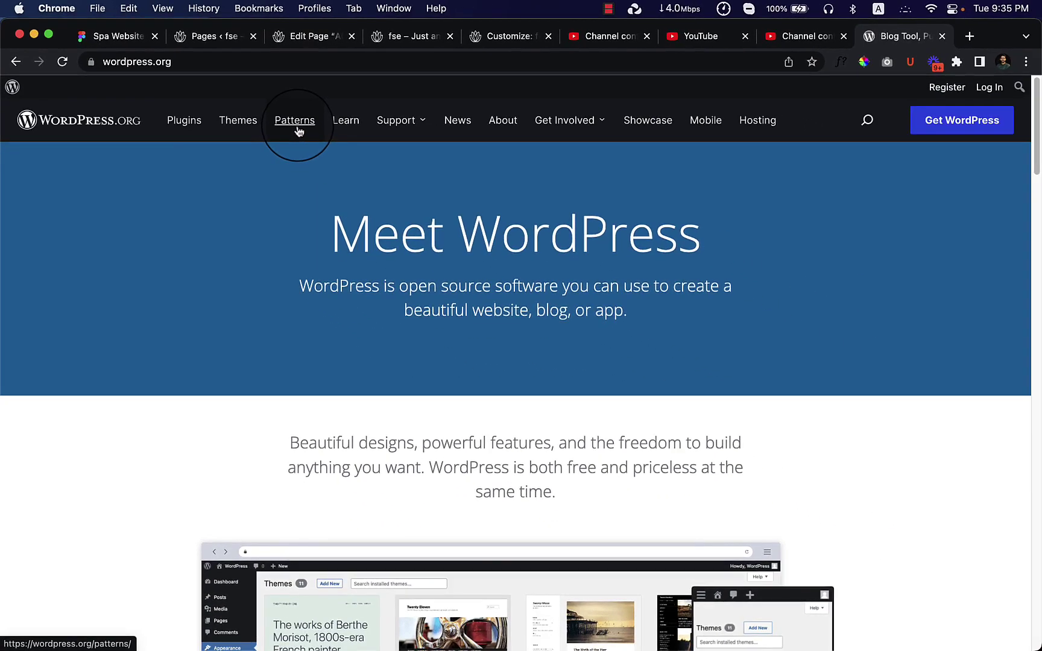
click(294, 121)
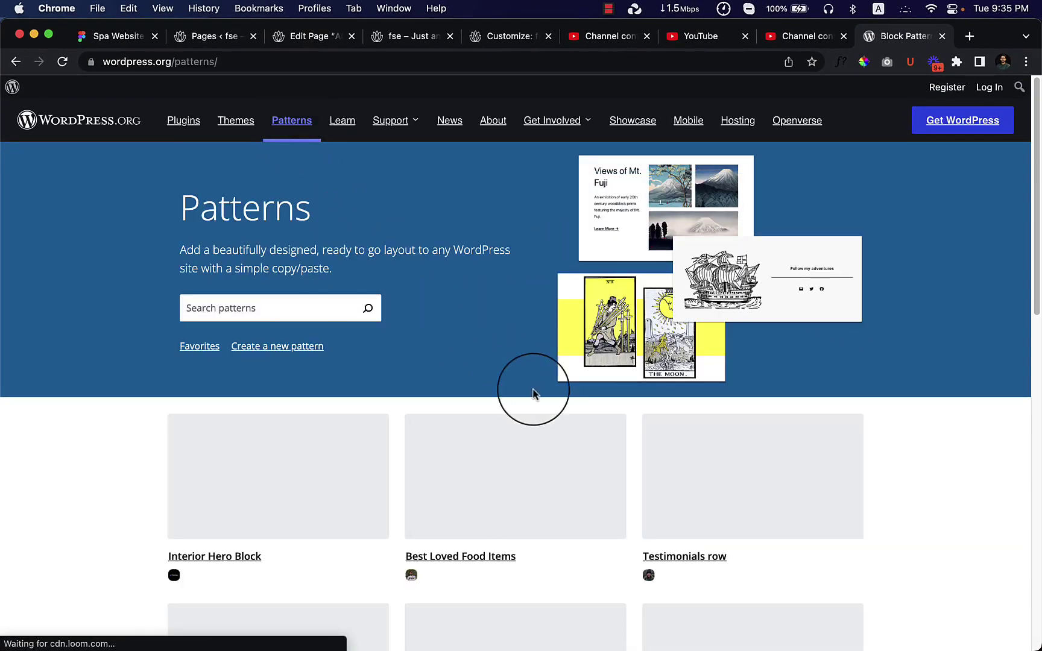
- Search the pattern directory for "about us" and look through the matching patterns
click(305, 308)
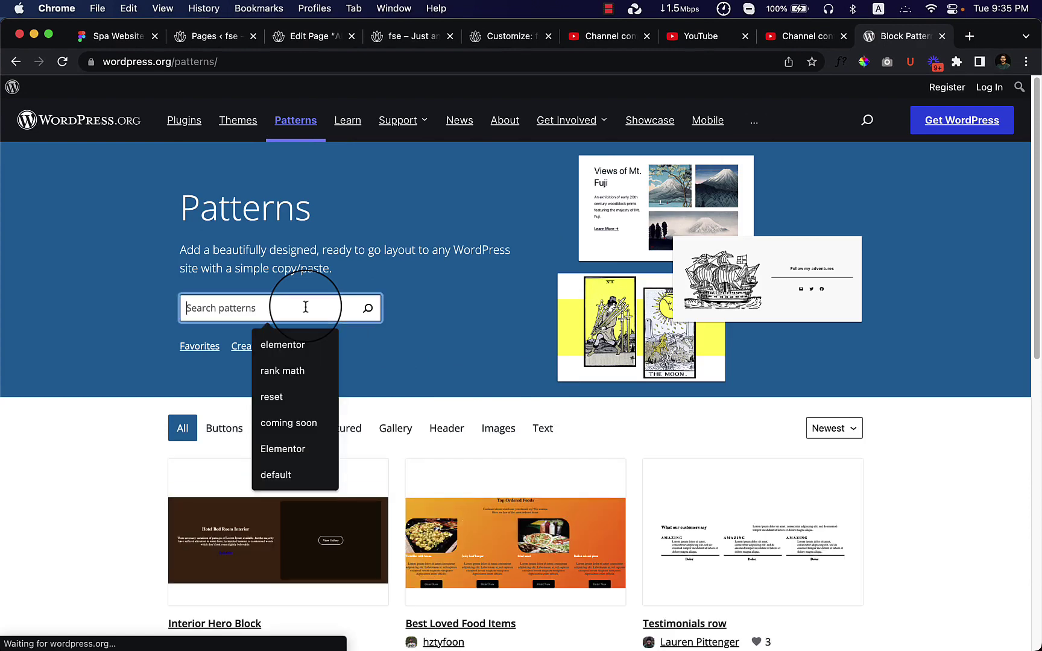
text(about us)
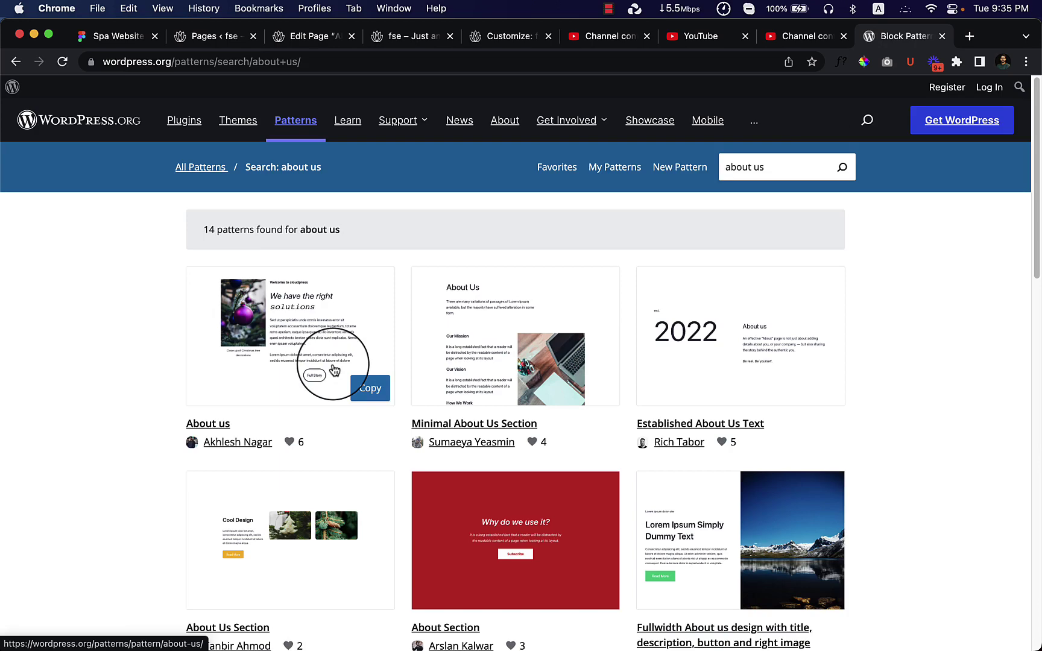
scroll(563, 494, down, 1)
scroll(563, 494, down, 5)
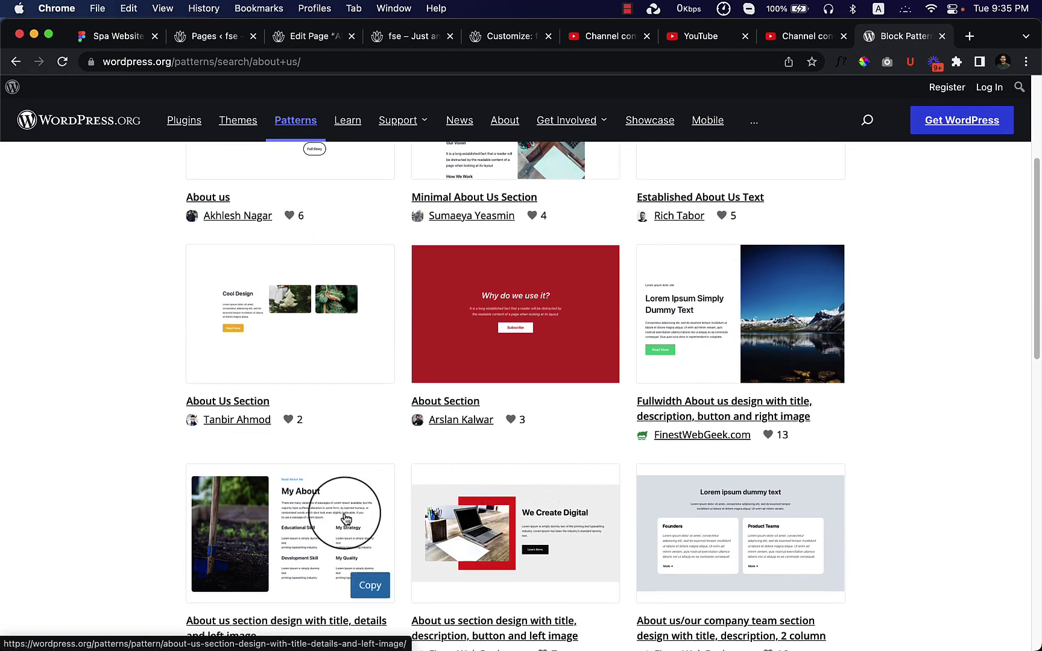
scroll(346, 519, down, 4)
scroll(422, 510, down, 1)
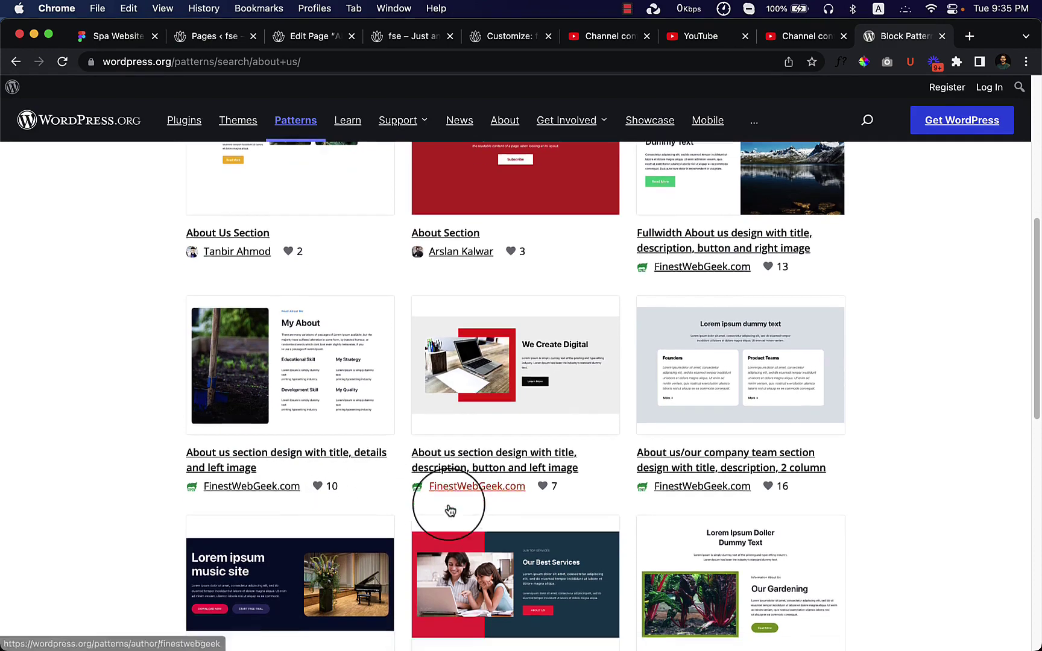
scroll(450, 511, down, 4)
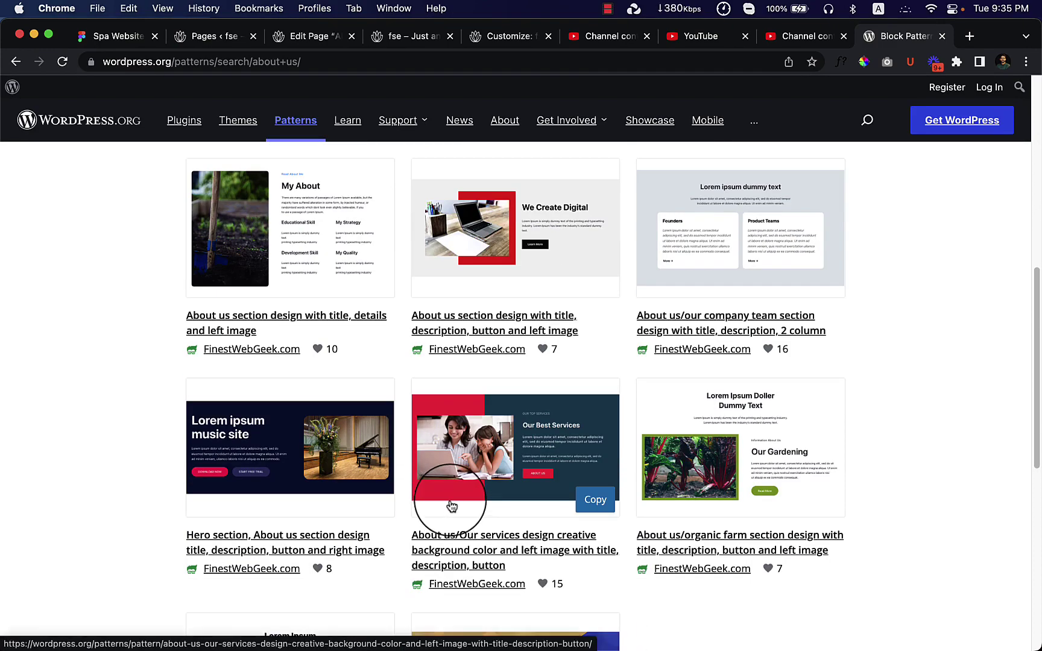
scroll(450, 506, down, 7)
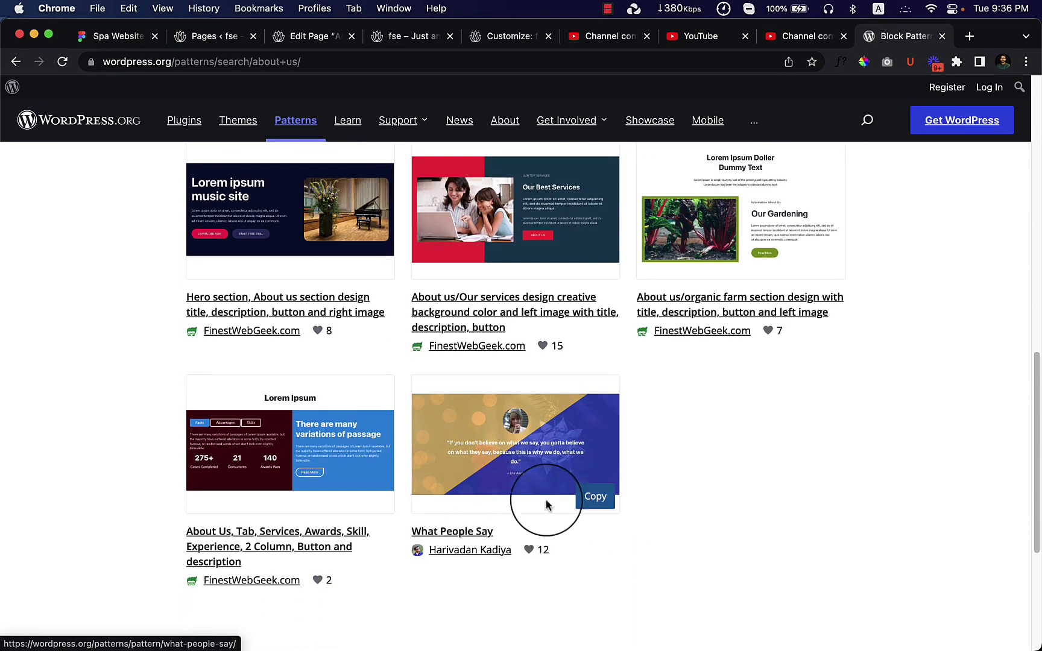
scroll(796, 506, up, 4)
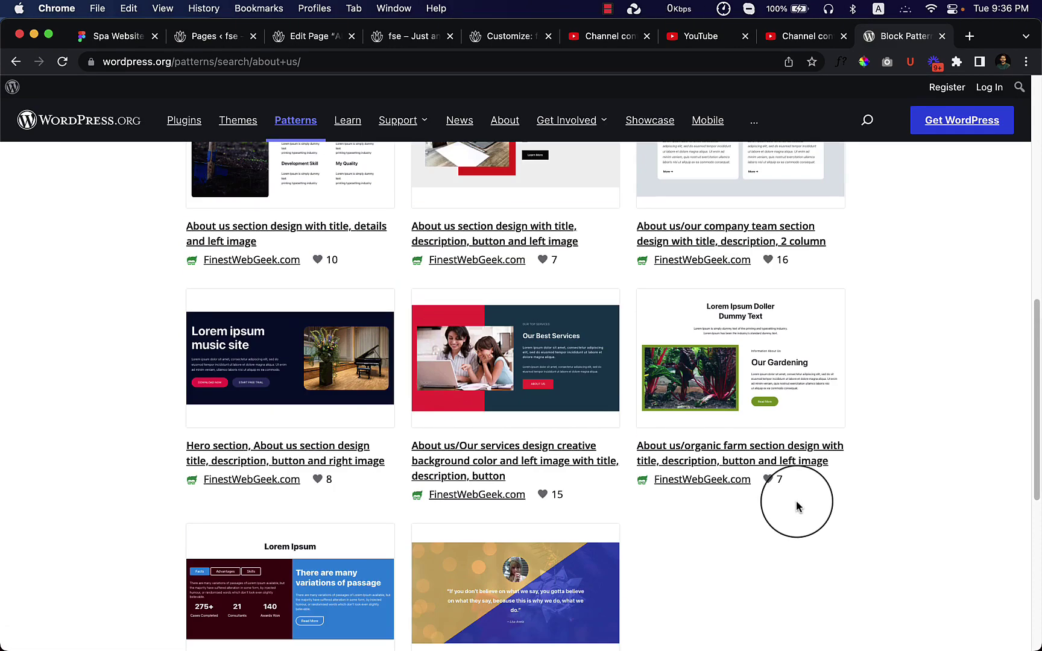
scroll(796, 506, up, 4)
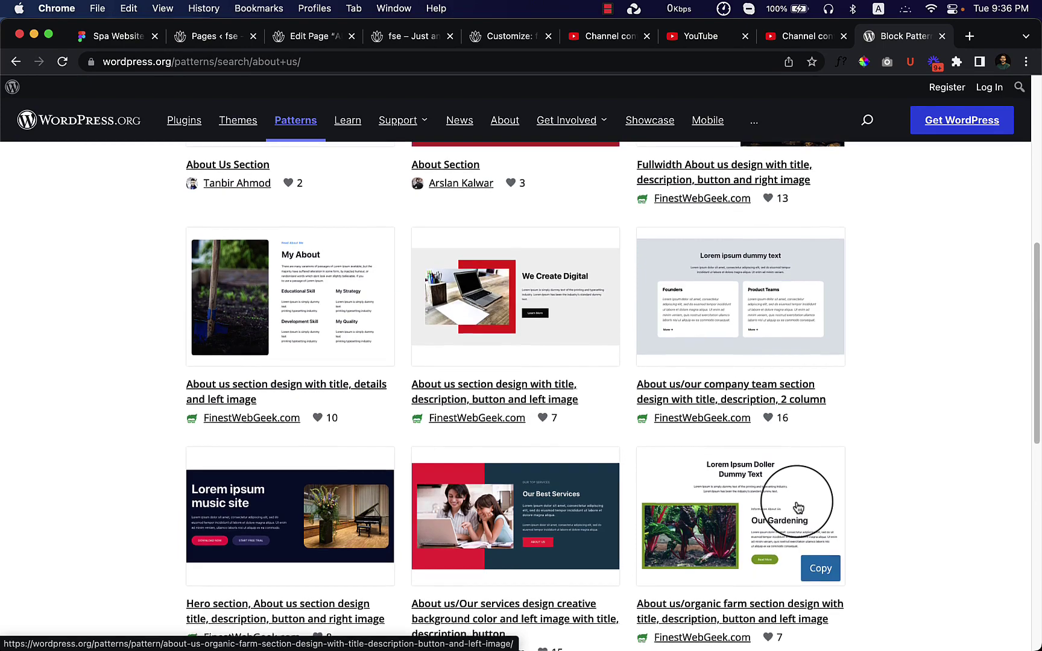
scroll(797, 506, up, 7)
scroll(797, 508, up, 5)
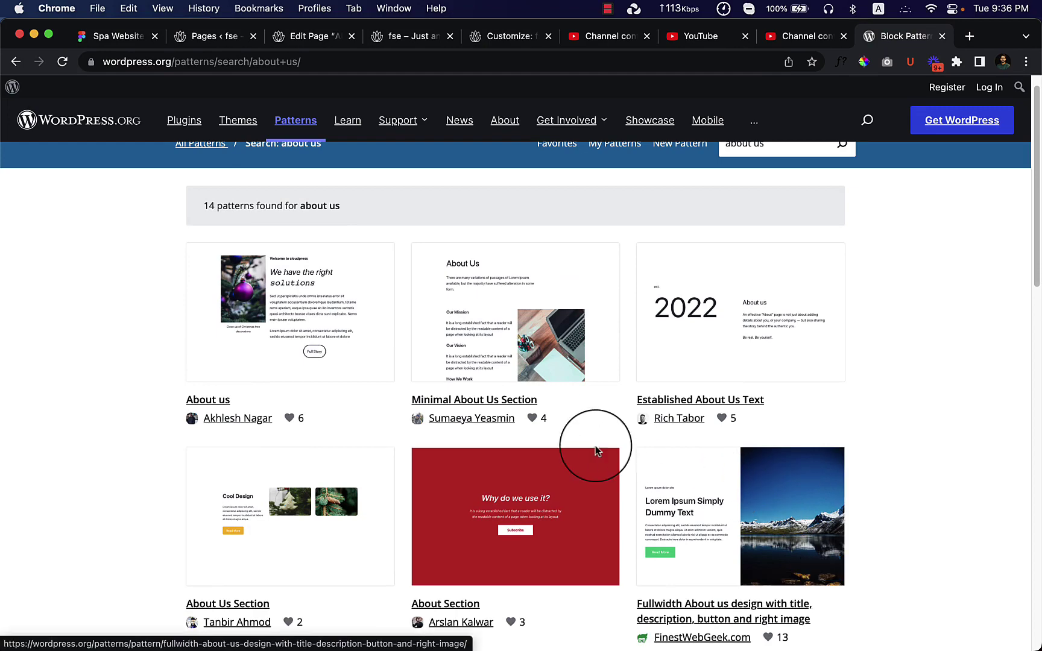
- Open the details of the pattern "About us section design with title, details and left image"
scroll(522, 470, down, 4)
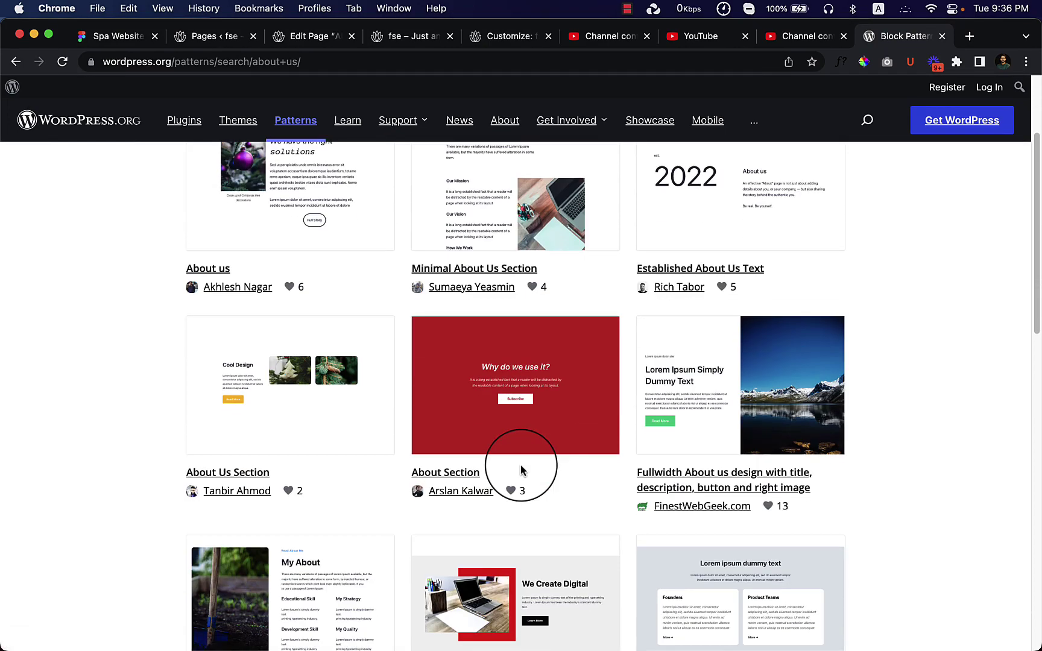
scroll(520, 465, down, 4)
mouse_move(373, 479)
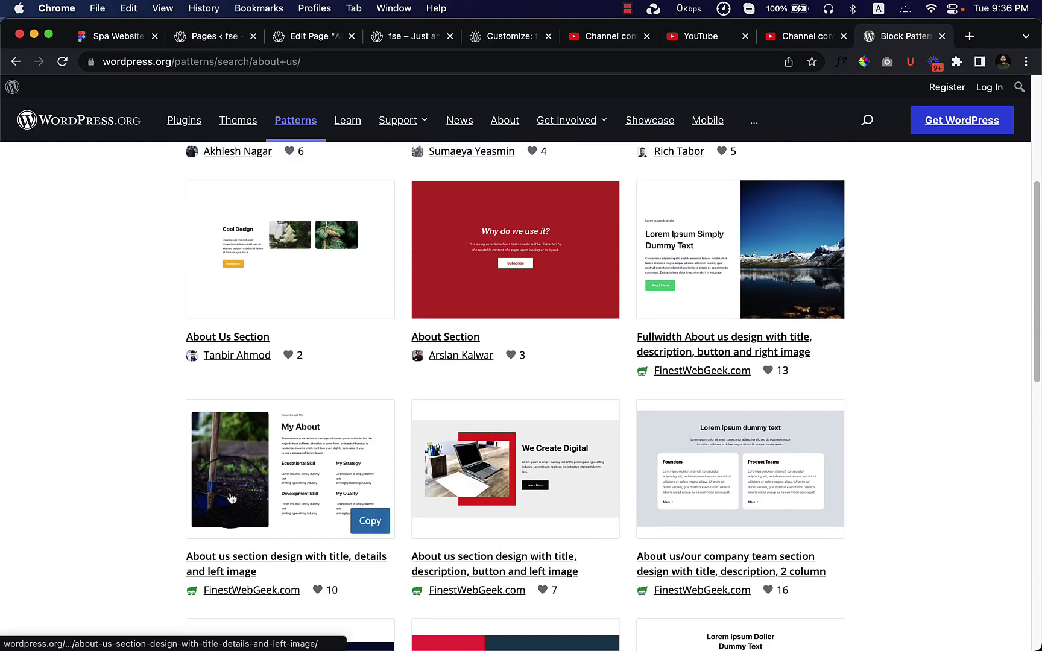
click(279, 482)
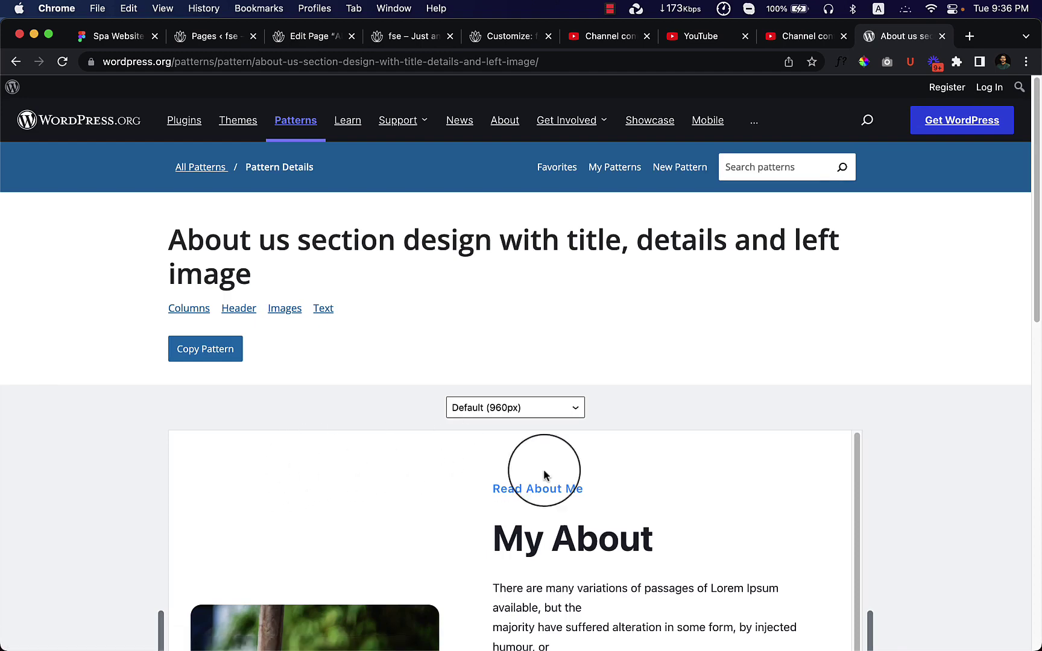
- Examine the pattern's preview at the default width, and widen it to 1310 px to check the wider layout
scroll(965, 520, down, 5)
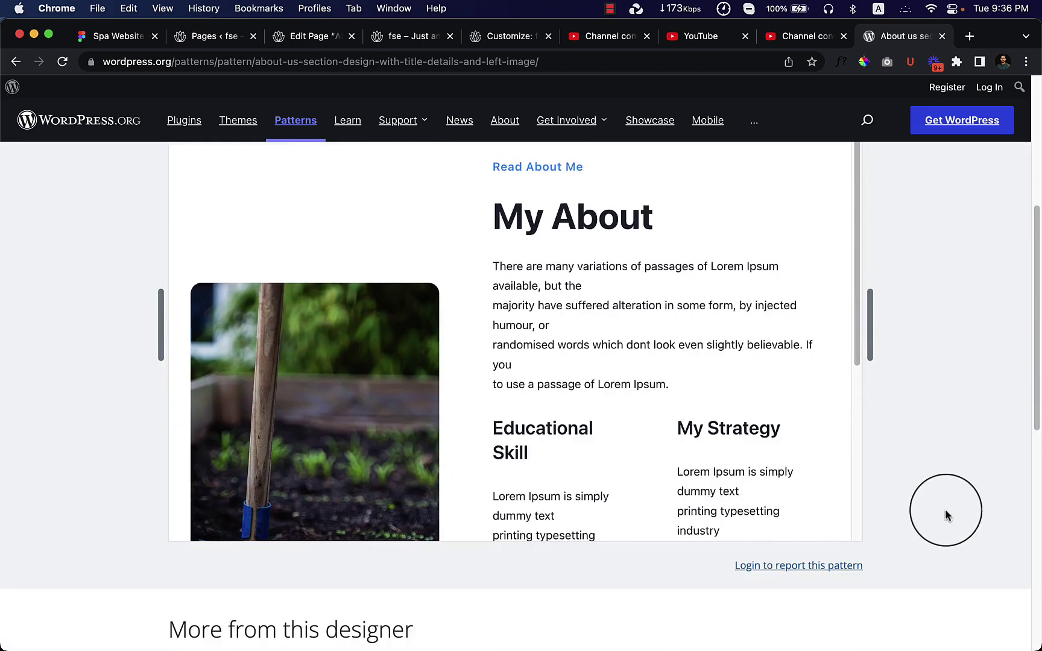
scroll(515, 423, down, 5)
scroll(516, 423, up, 5)
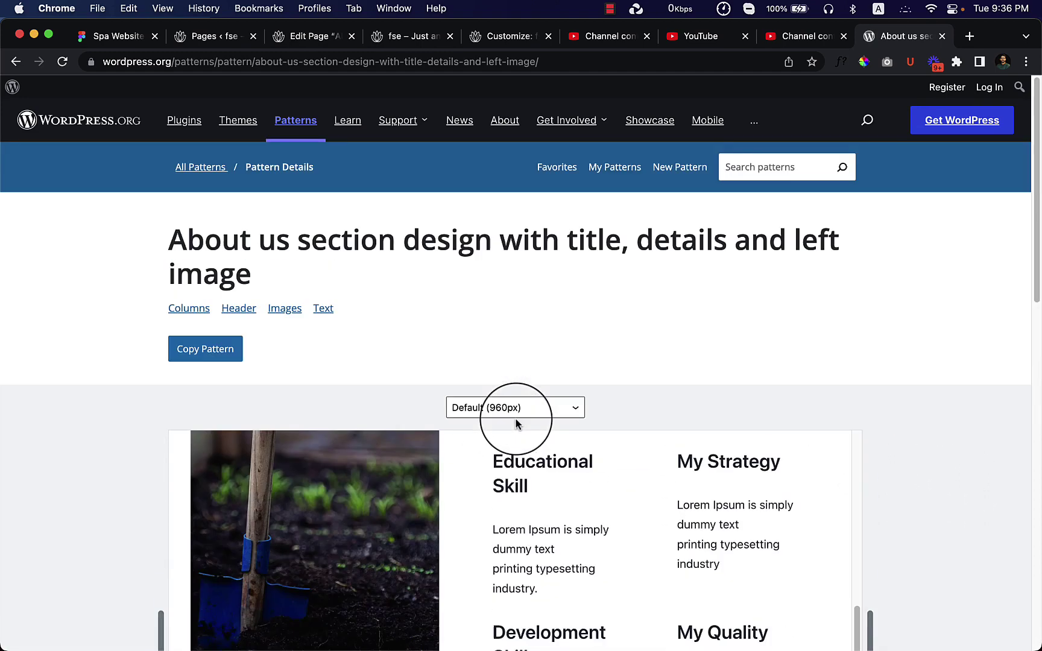
scroll(697, 493, up, 5)
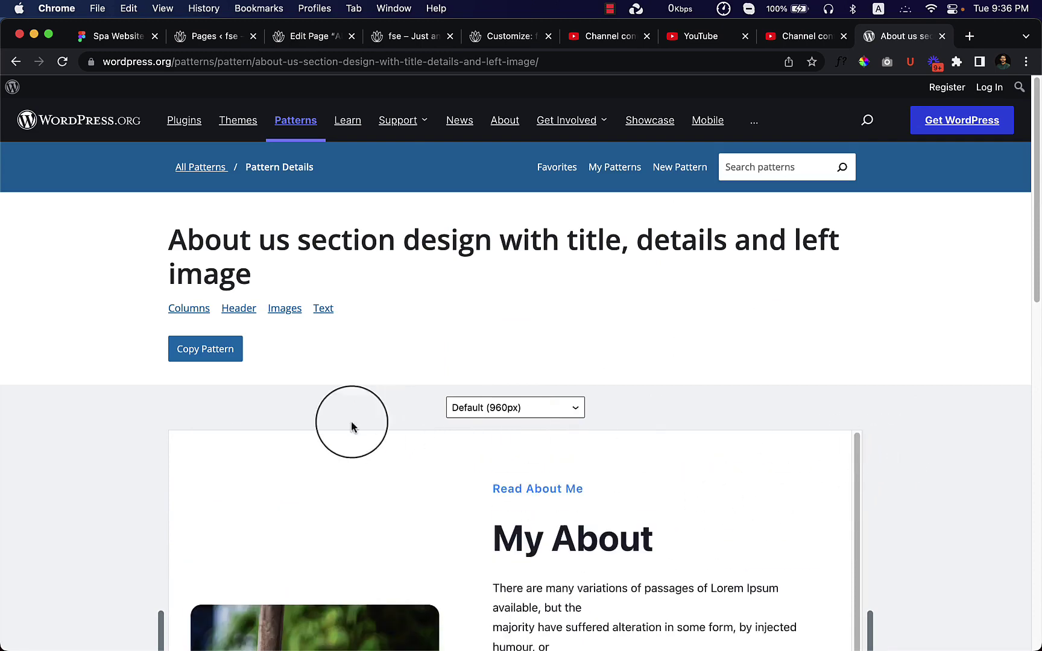
scroll(983, 416, down, 6)
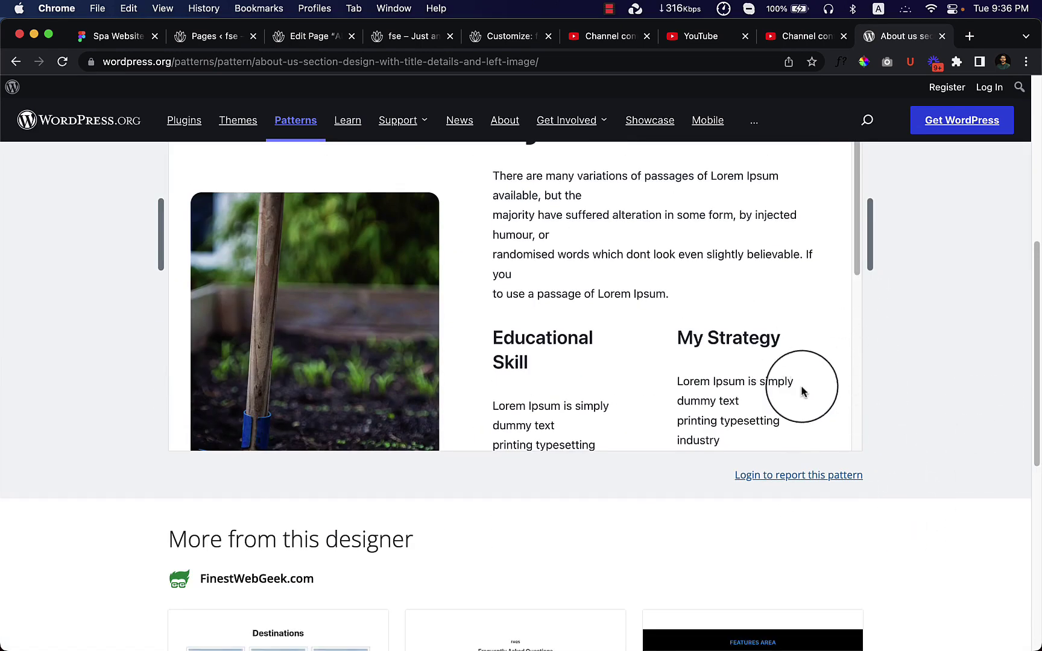
scroll(926, 472, up, 3)
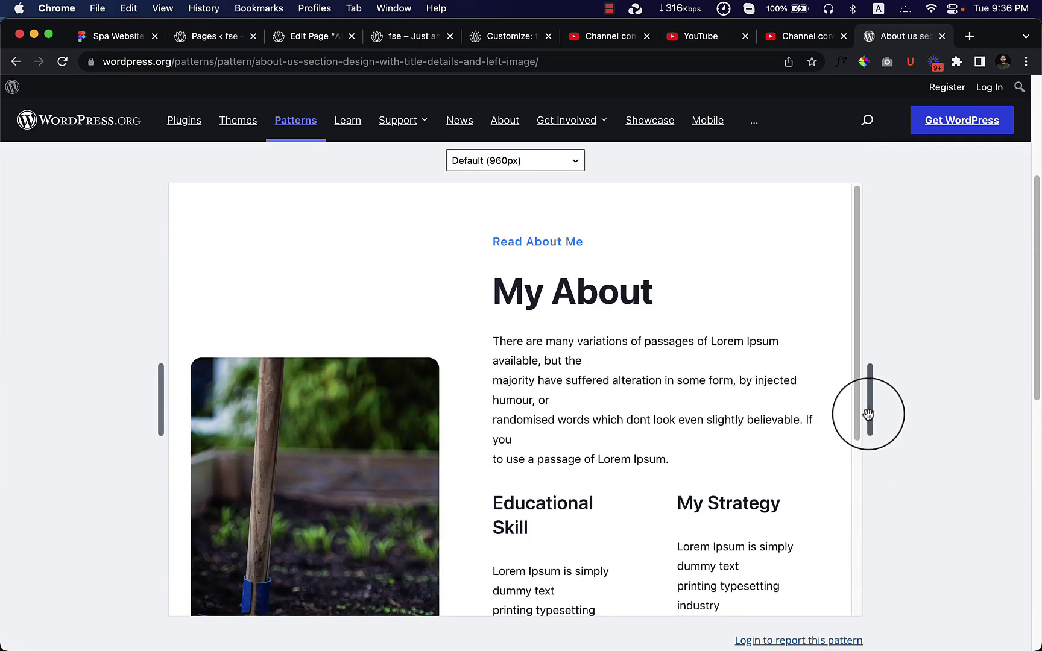
drag(869, 416, 996, 419)
scroll(648, 482, down, 3)
scroll(647, 483, up, 3)
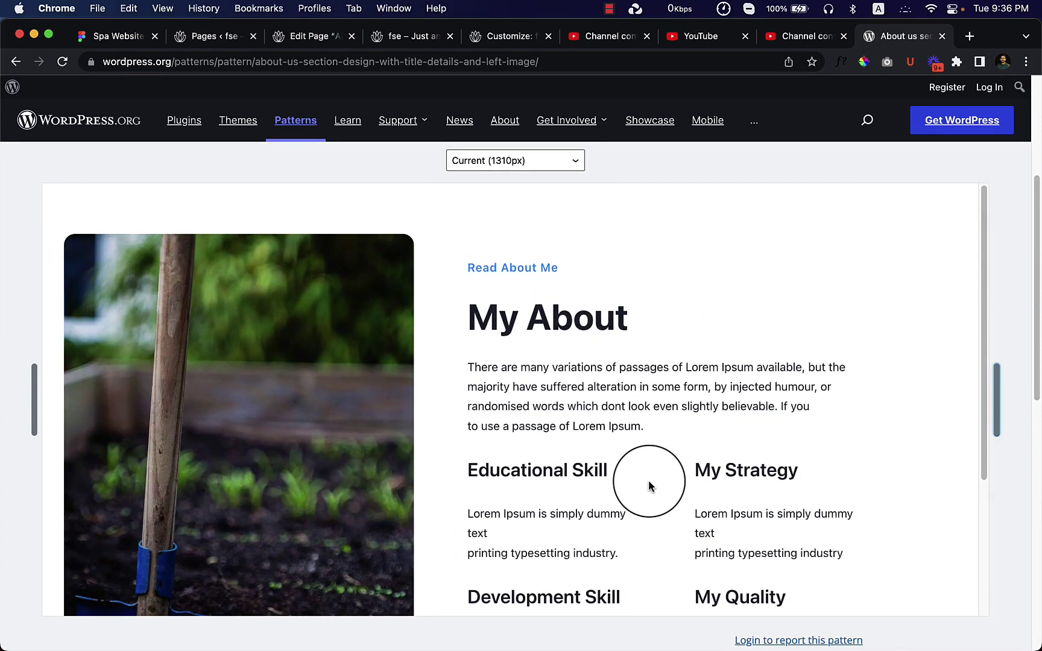
- Copy the pattern and paste it into the empty paragraph of the About page in the page editor
scroll(998, 265, up, 4)
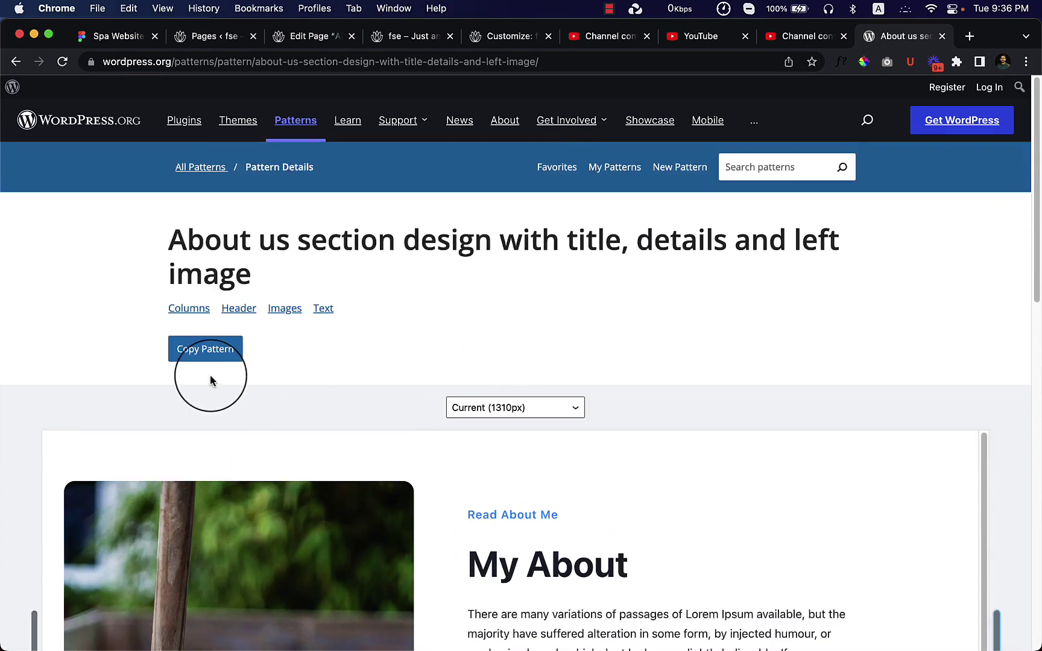
click(199, 362)
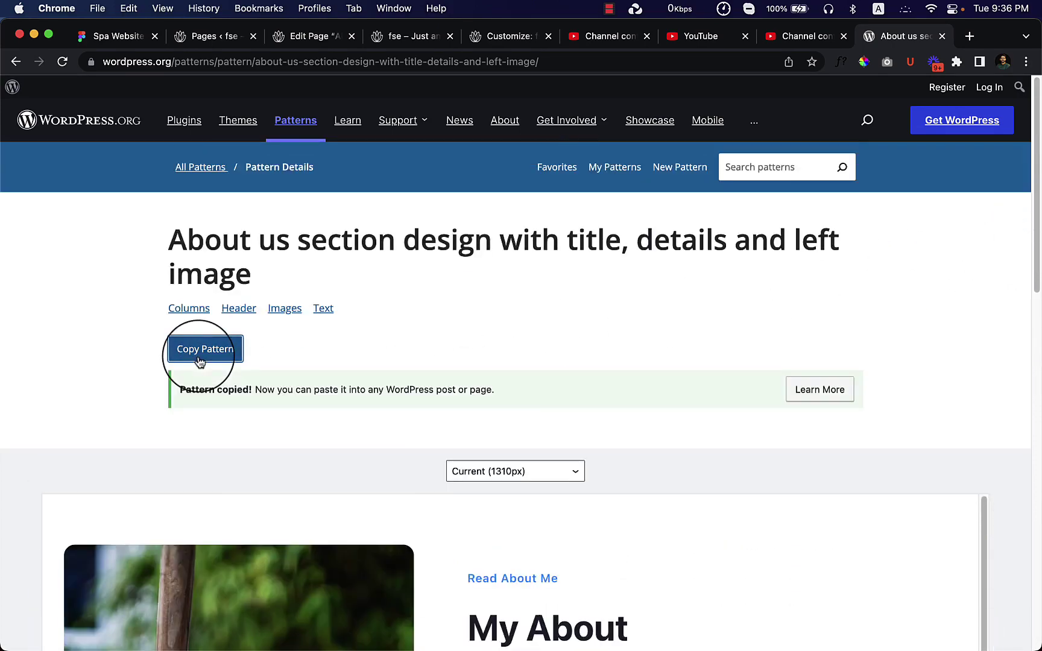
click(327, 42)
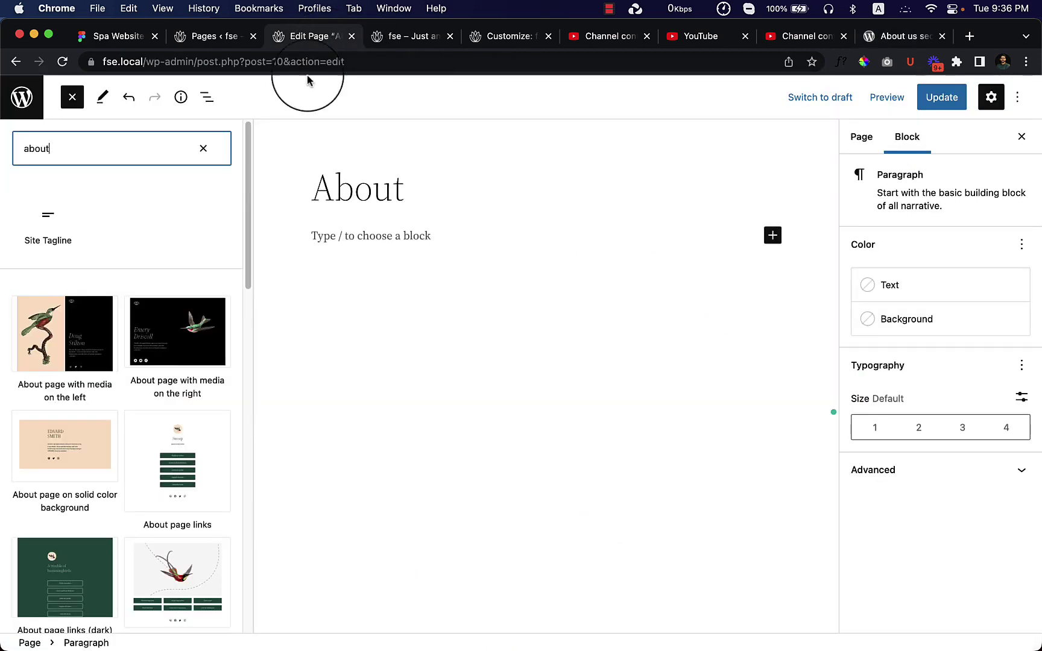
click(72, 97)
right_click(272, 238)
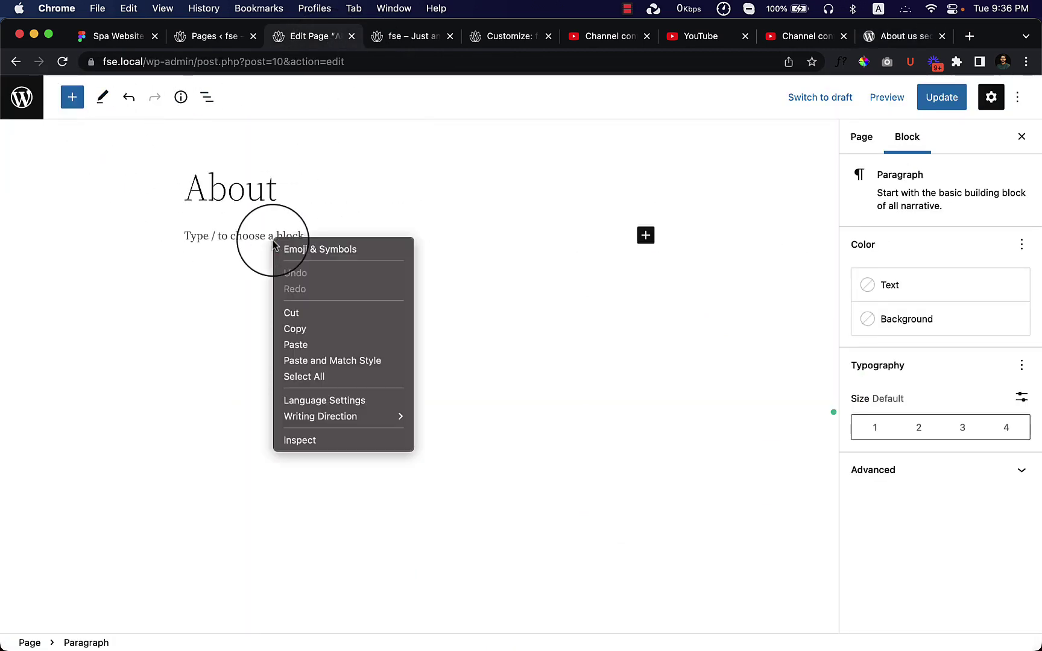
click(335, 343)
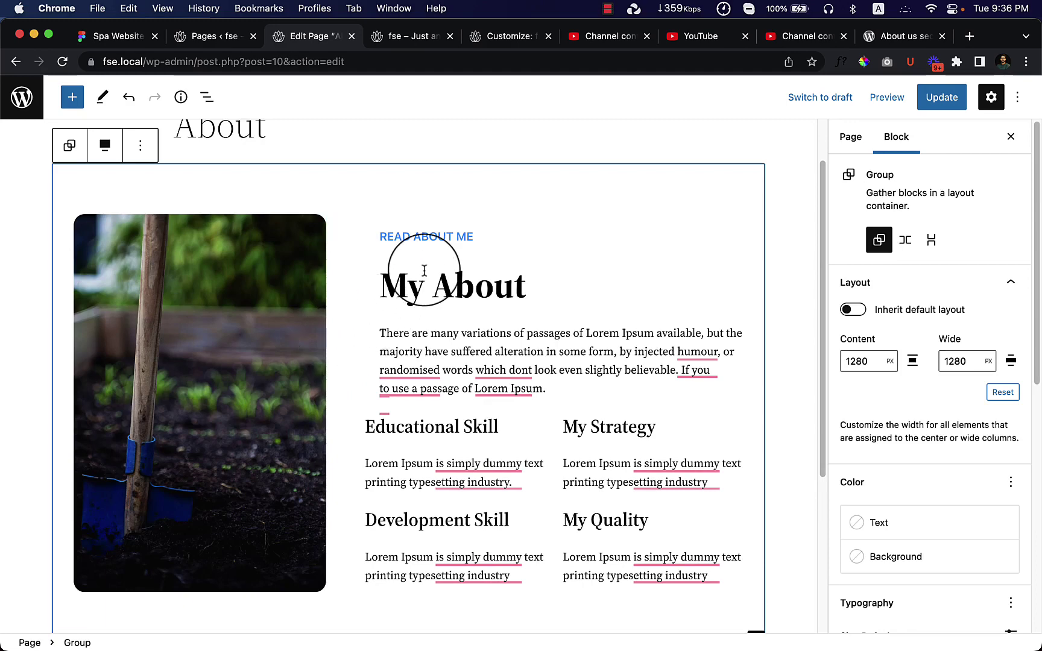
scroll(337, 303, up, 2)
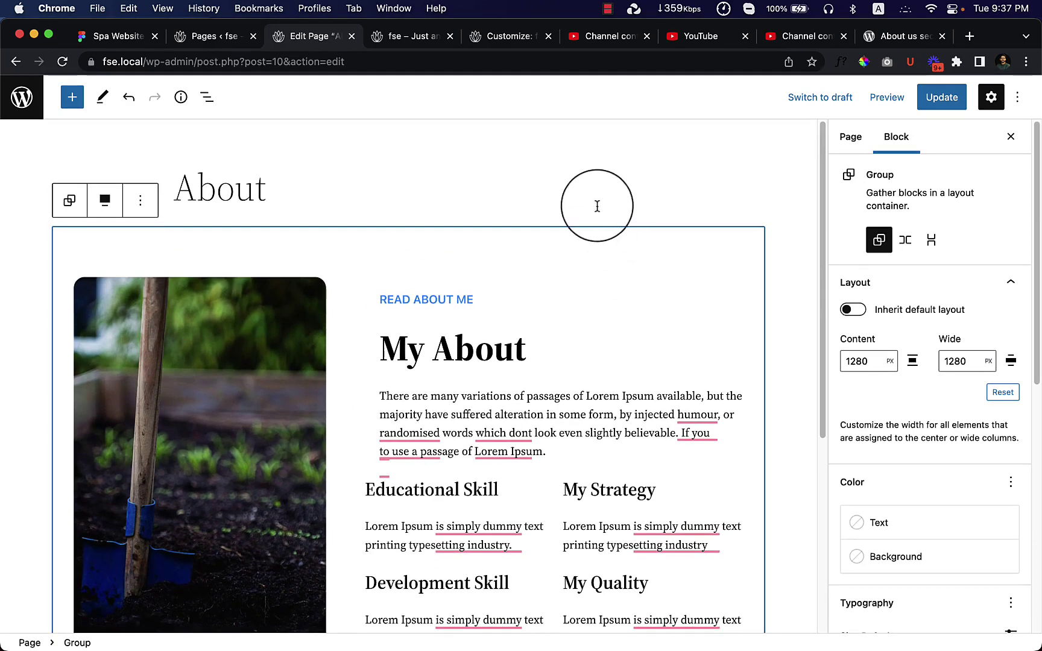
click(432, 198)
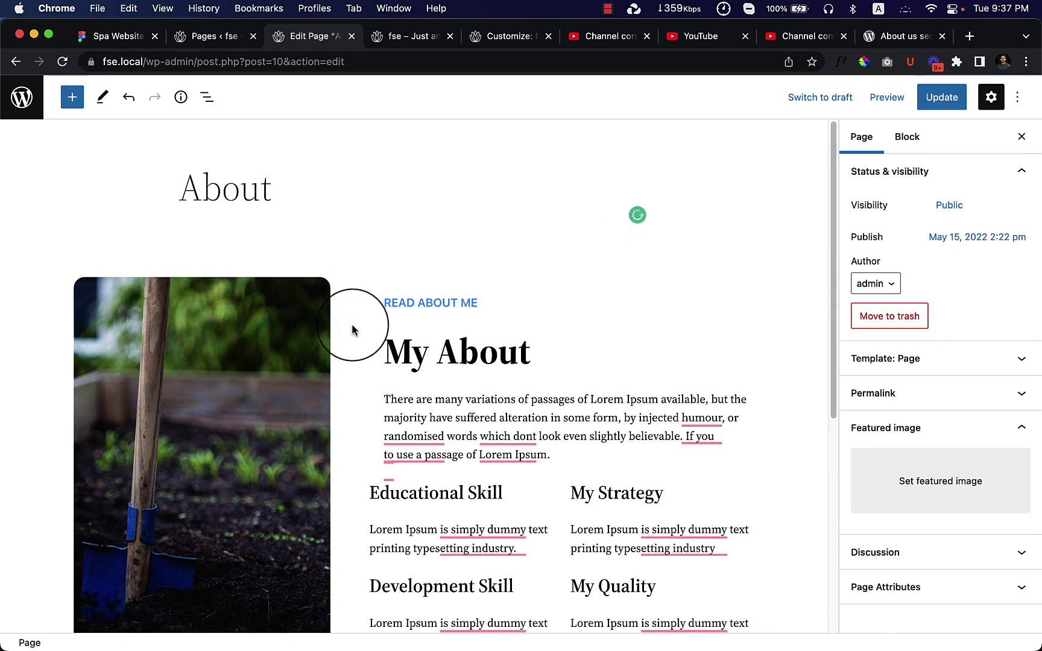
- Select the pasted pattern's image and check the image and section styling on the live spa home page
click(267, 326)
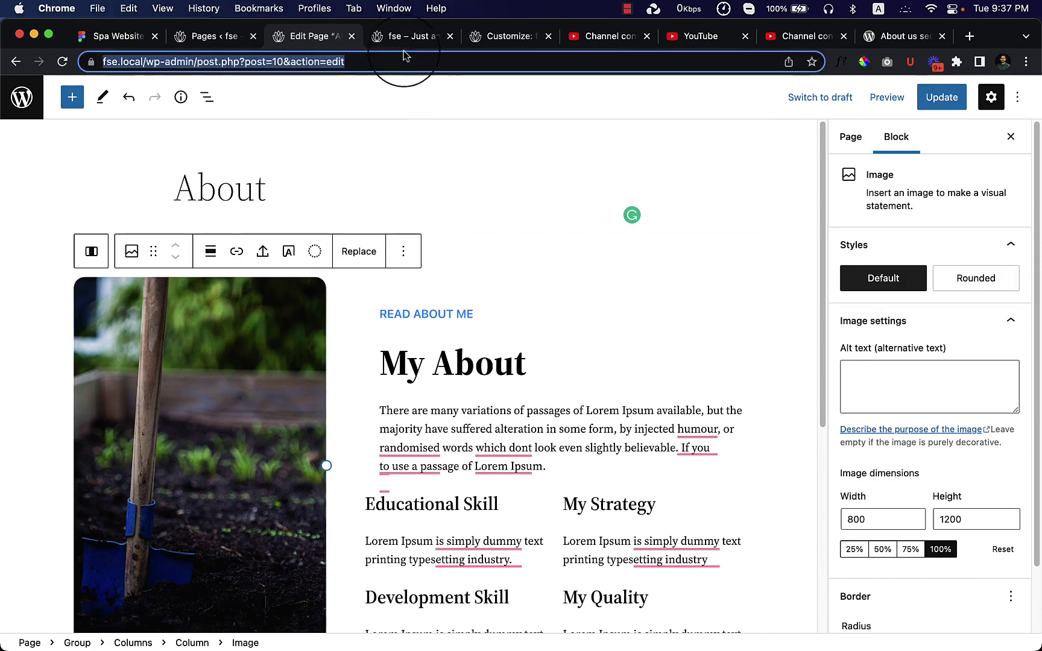
click(410, 36)
scroll(514, 360, down, 5)
scroll(514, 359, down, 8)
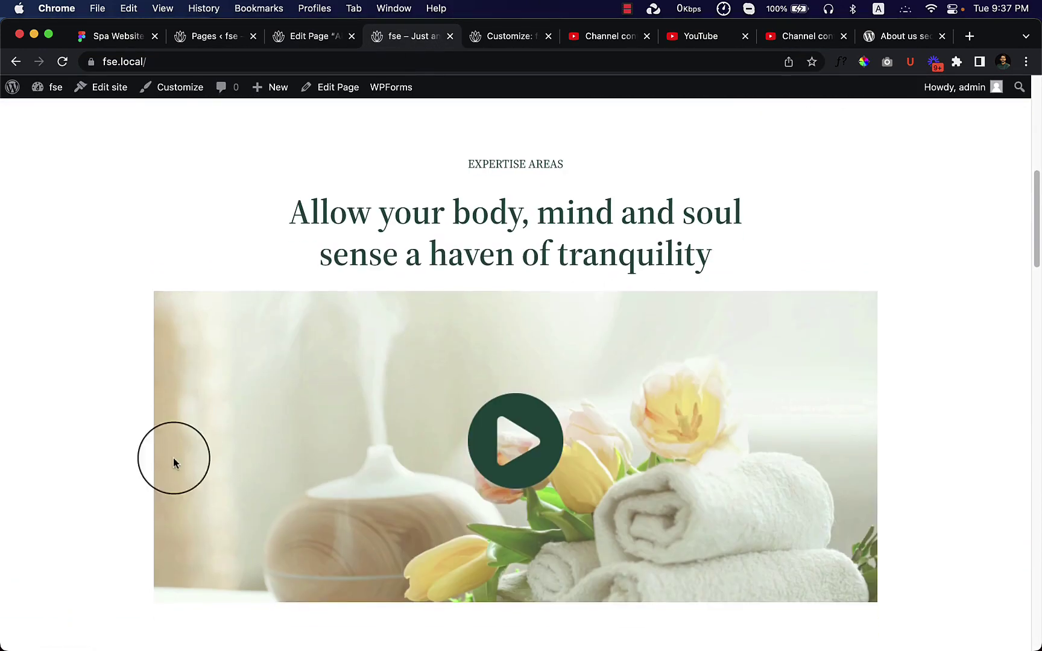
scroll(328, 417, down, 5)
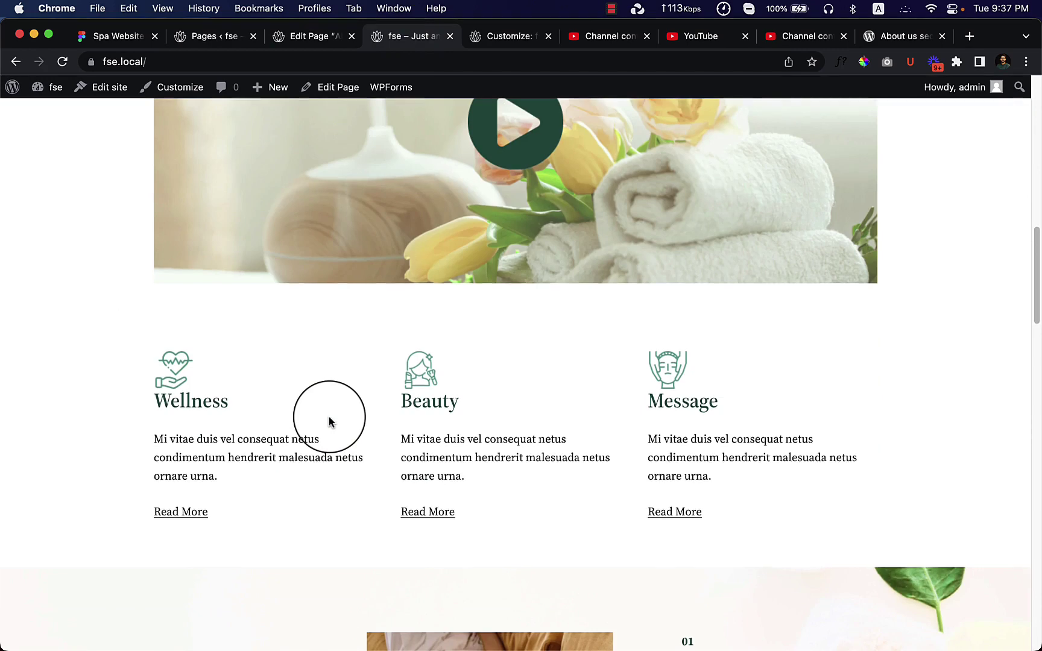
scroll(328, 416, down, 3)
click(320, 41)
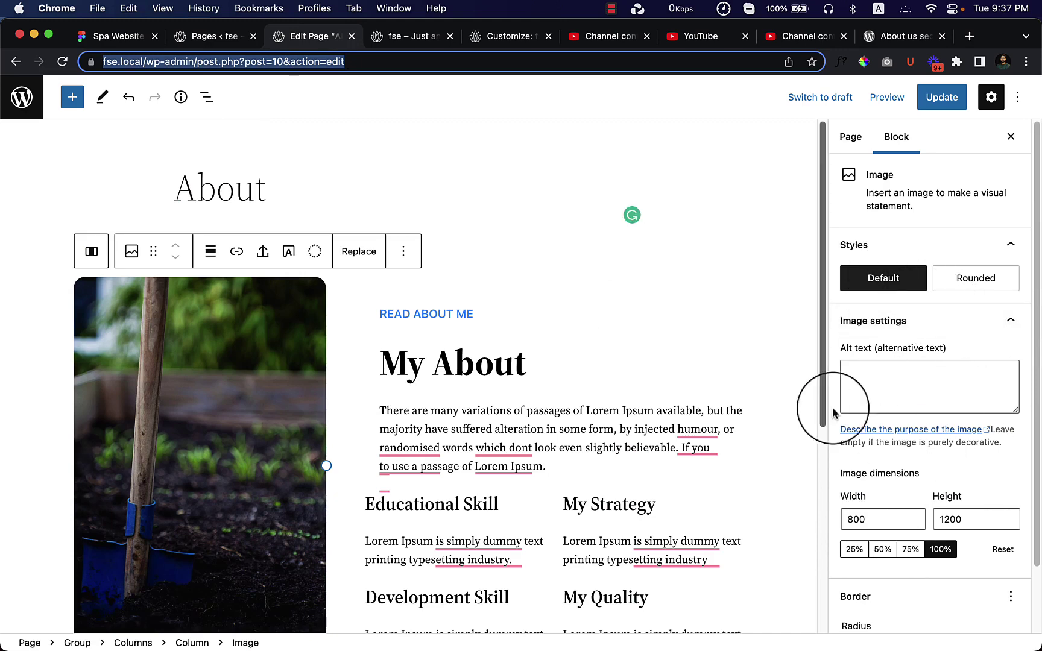
- Square off the corners of the shovel image by changing its border radius, keeping the Default style
click(874, 279)
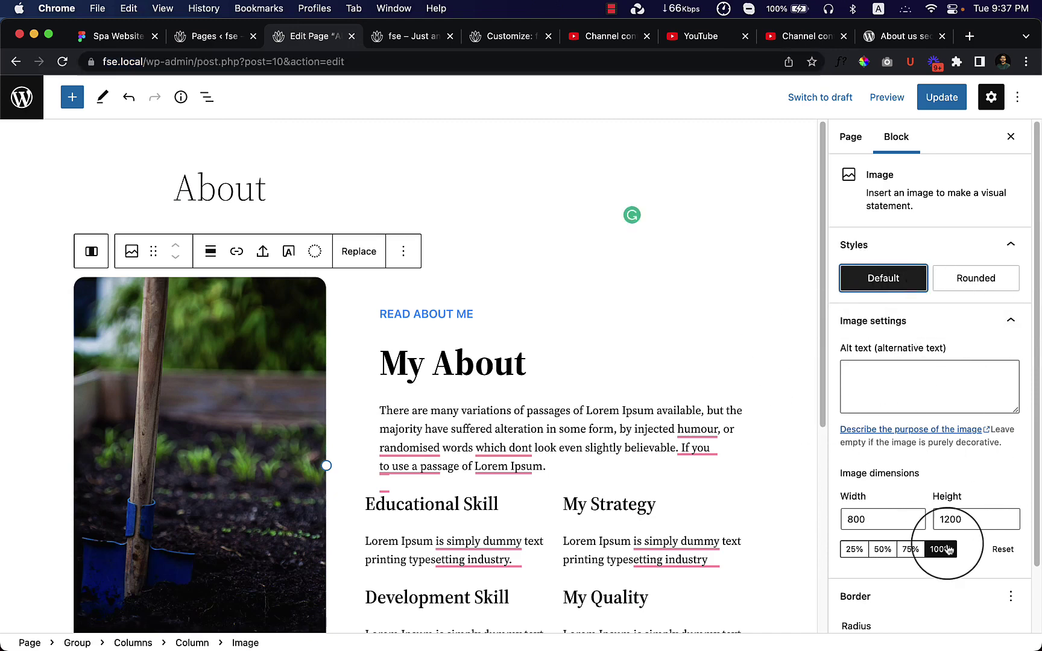
scroll(947, 548, down, 3)
drag(886, 574, 815, 569)
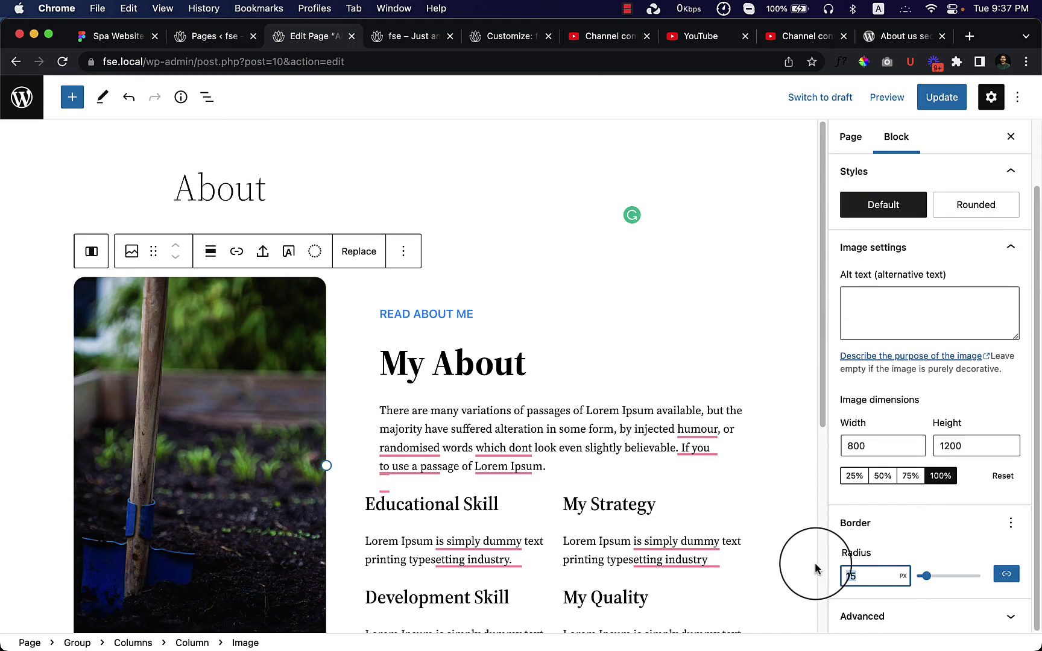
- Set the text color of the "Read About Me" heading to the dark green Primary theme color
click(436, 316)
click(875, 314)
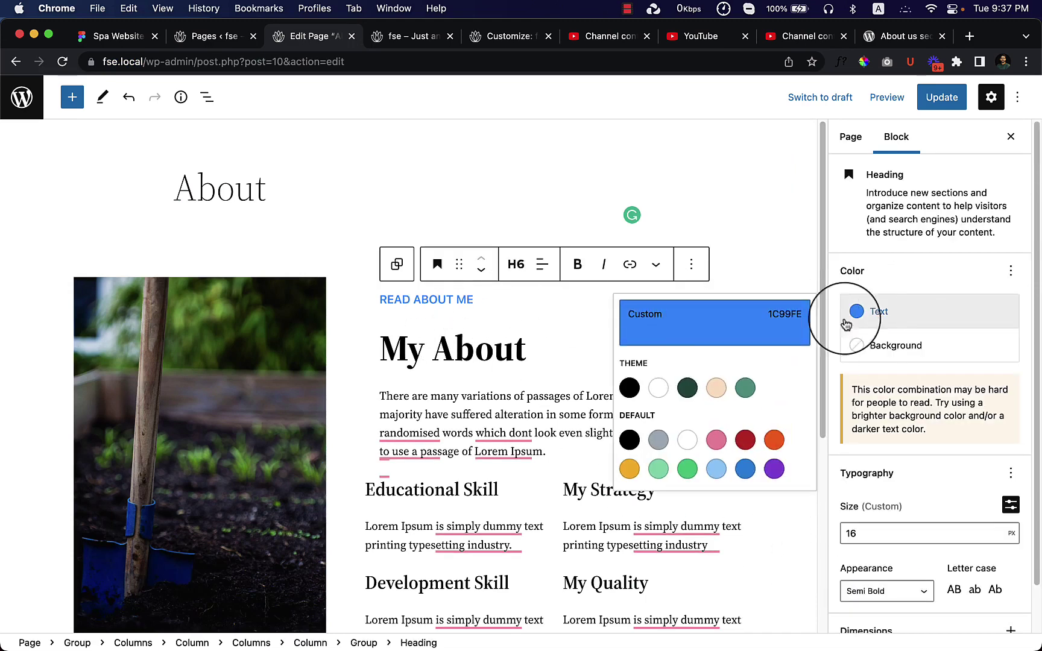
click(688, 372)
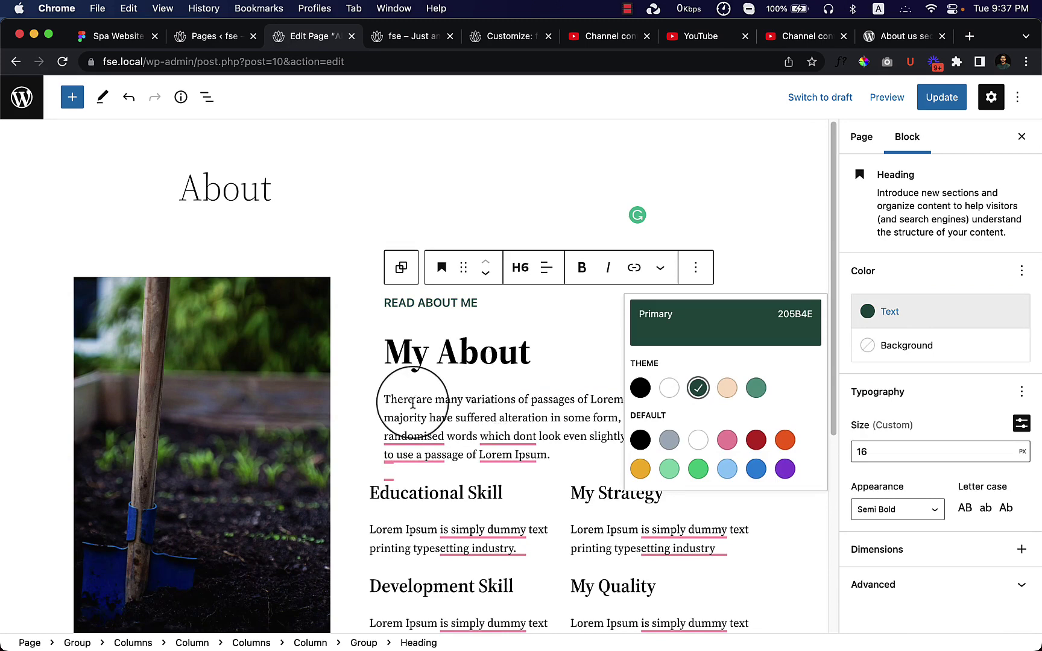
click(376, 408)
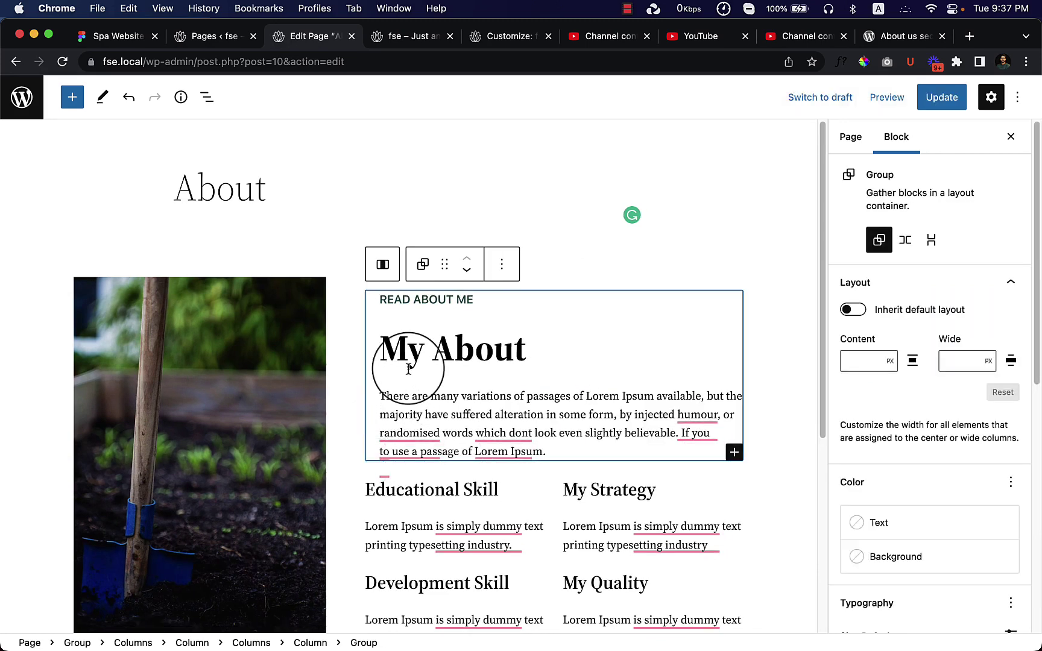
scroll(532, 352, down, 3)
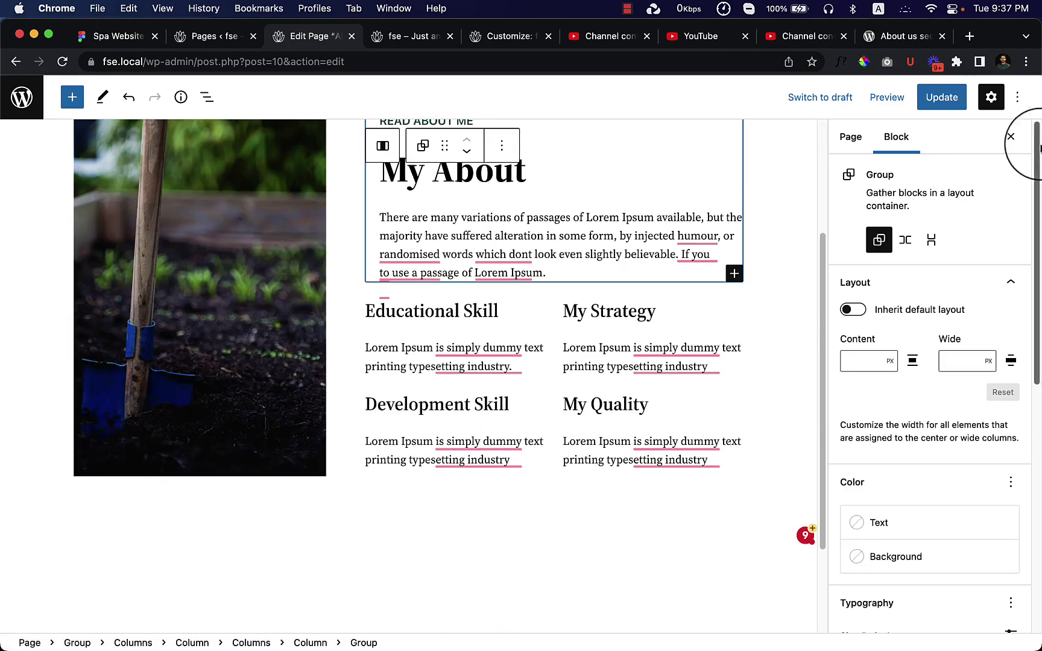
- Save the changes to the About page and review the published page on the live site
click(949, 107)
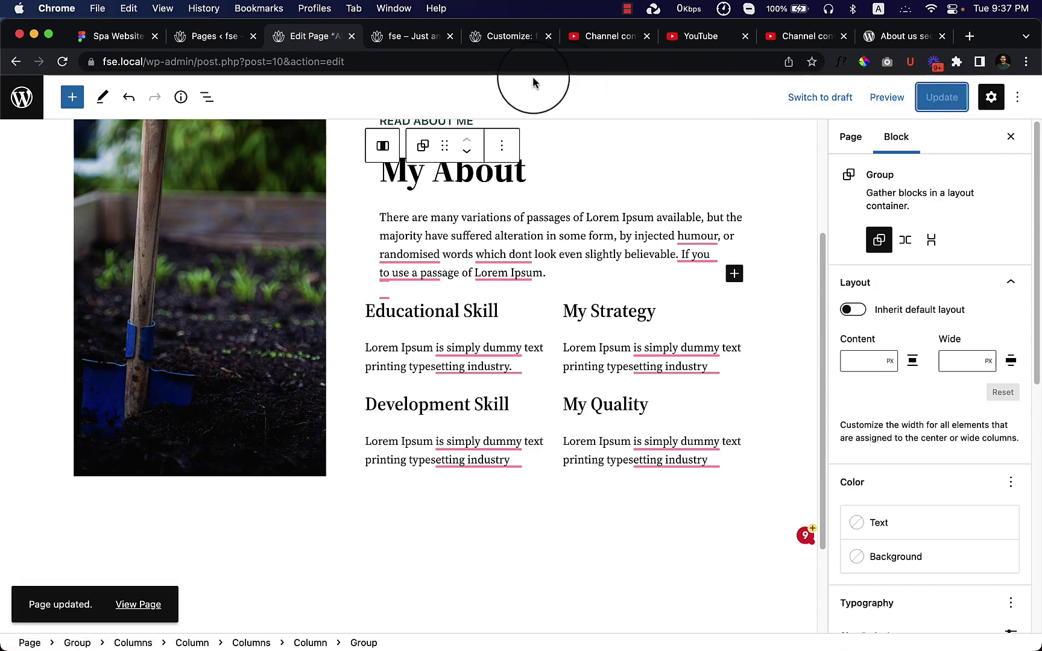
click(414, 36)
click(328, 42)
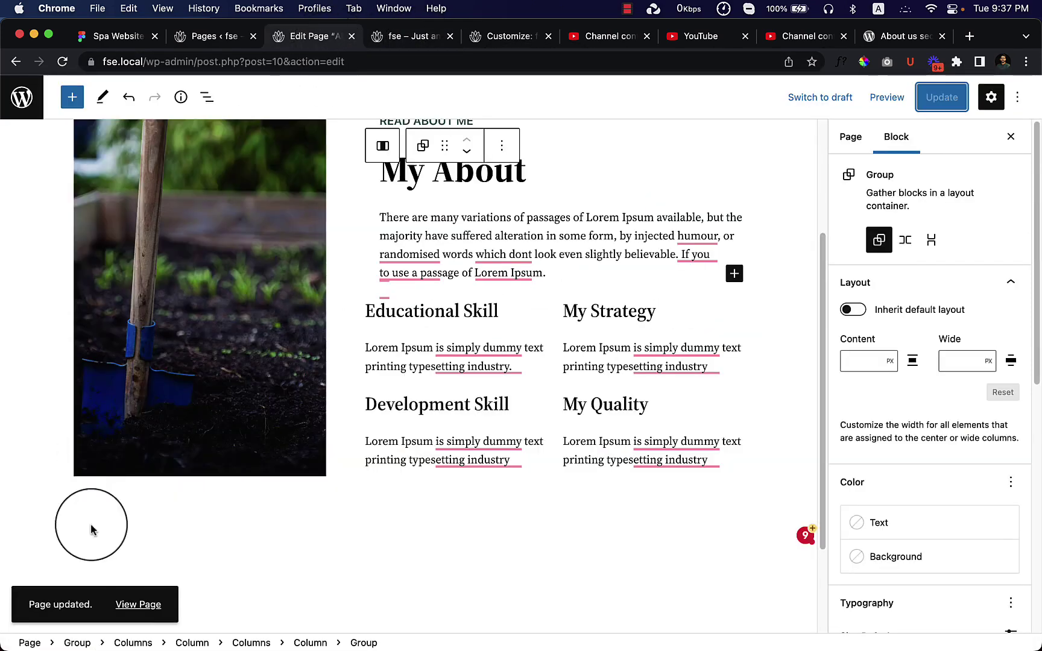
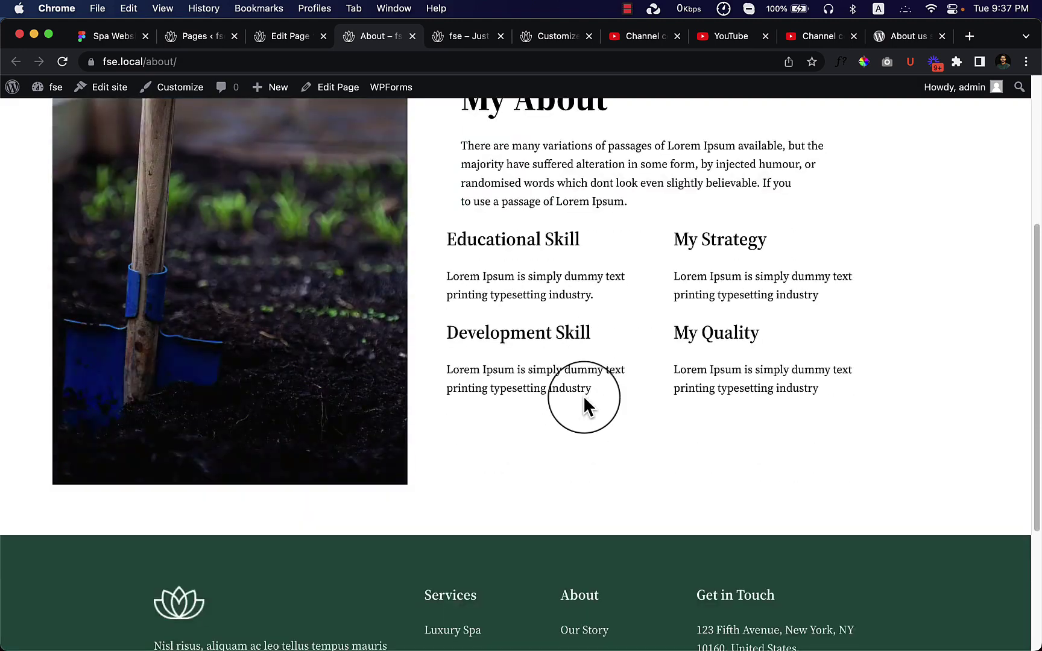
scroll(584, 397, up, 5)
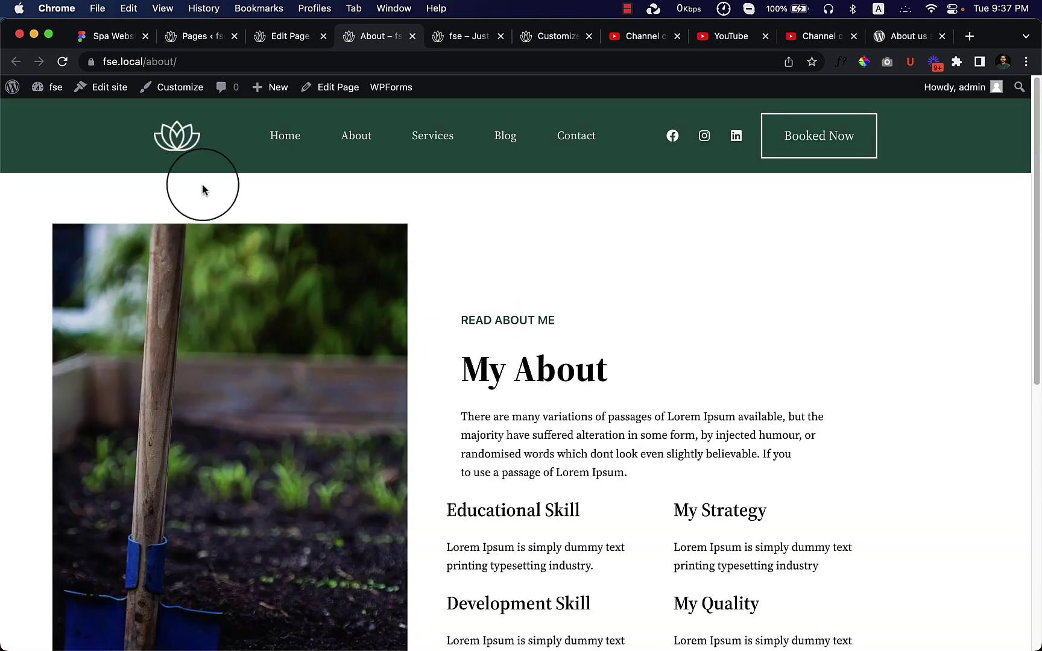
- In the page editor, set the outermost group's content and wide widths to 1000 px and update the page
click(282, 42)
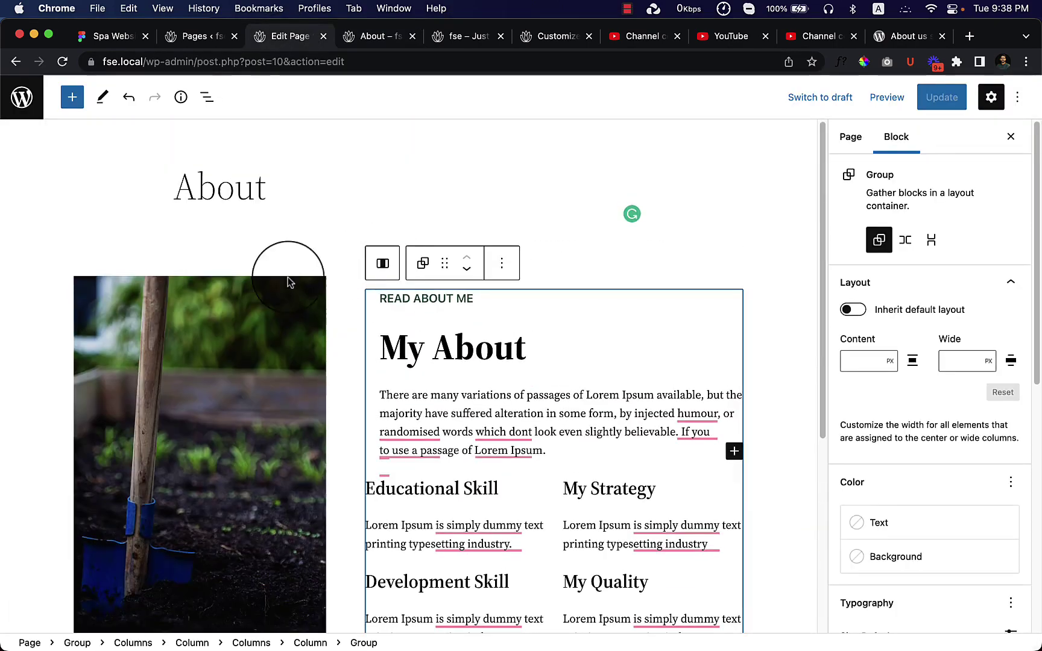
click(207, 97)
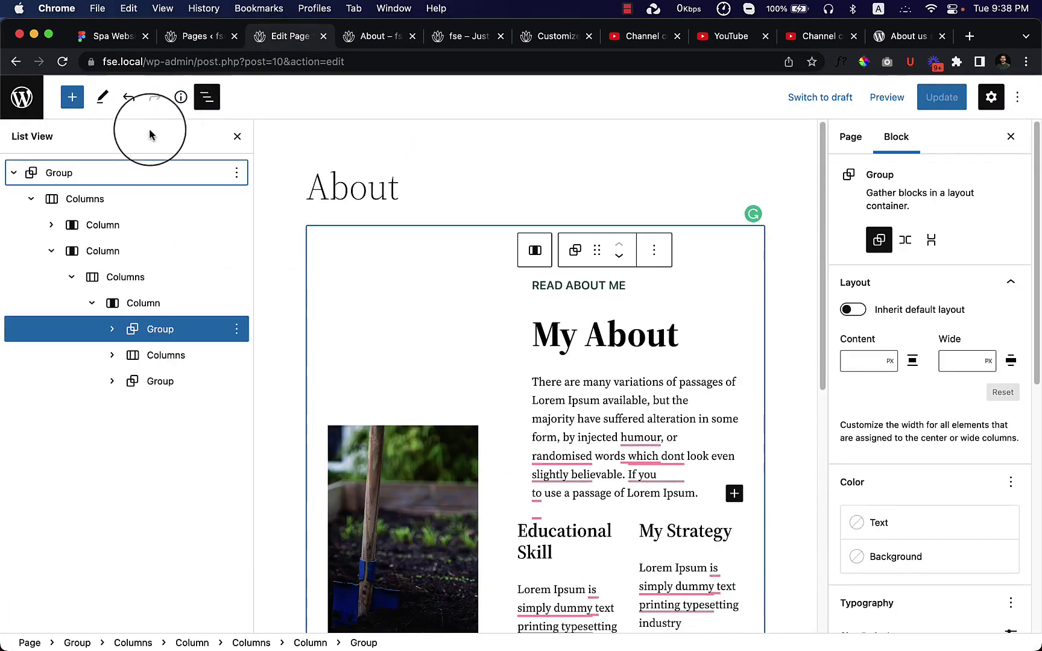
click(98, 172)
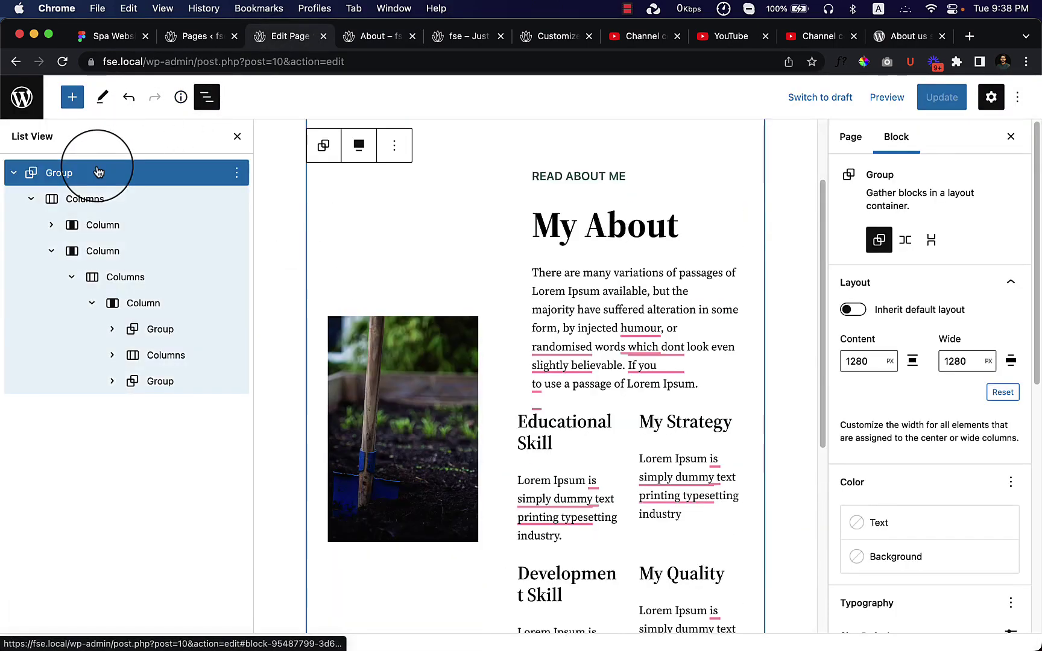
click(848, 366)
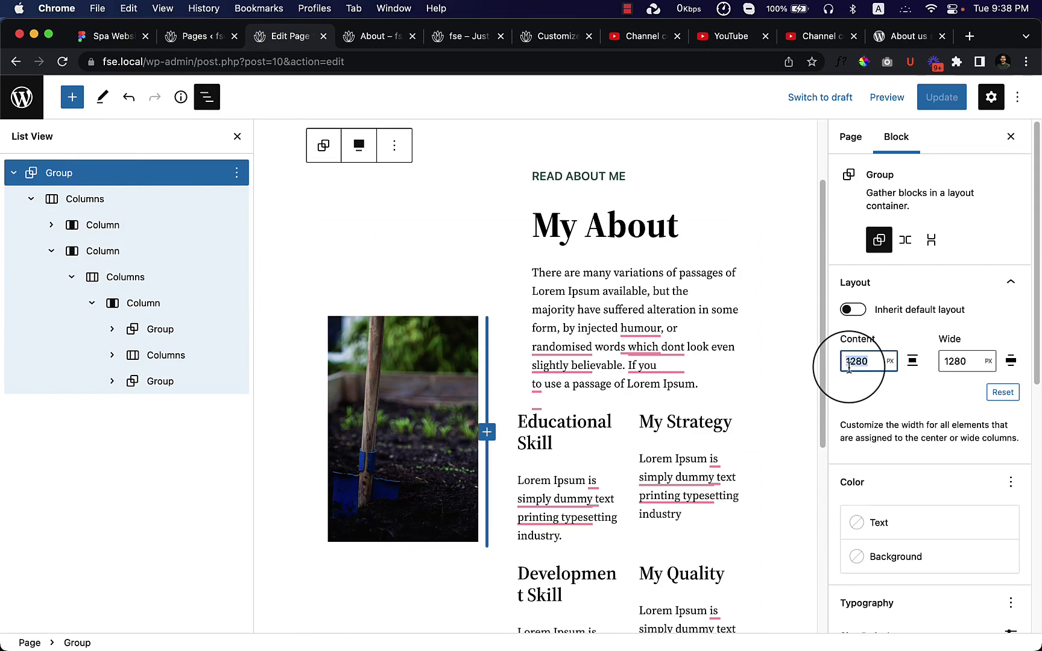
text(1000)
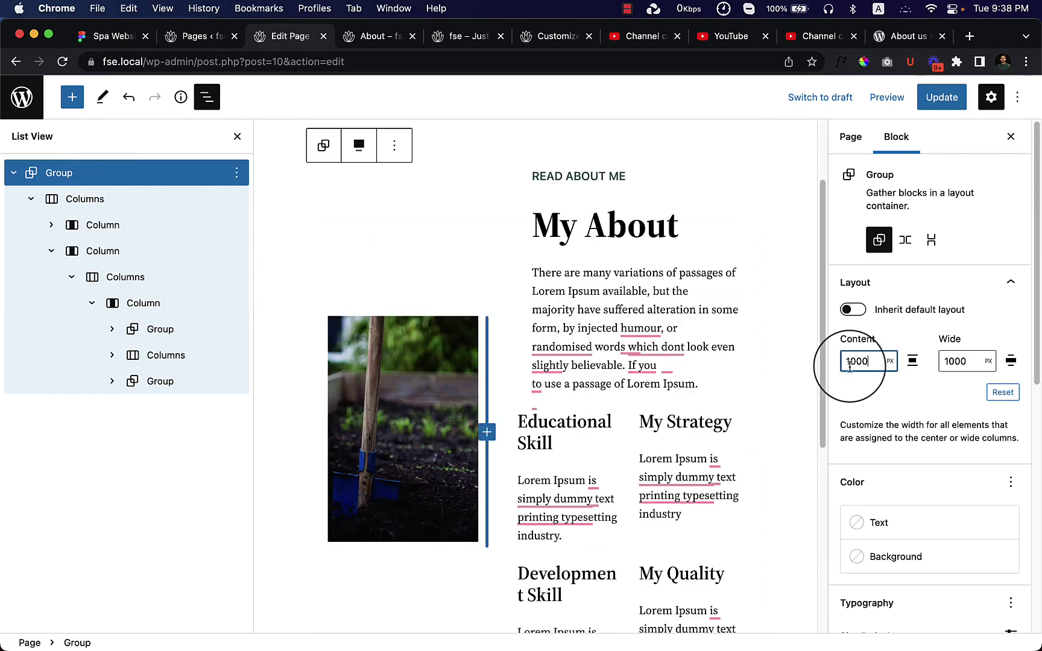
click(941, 97)
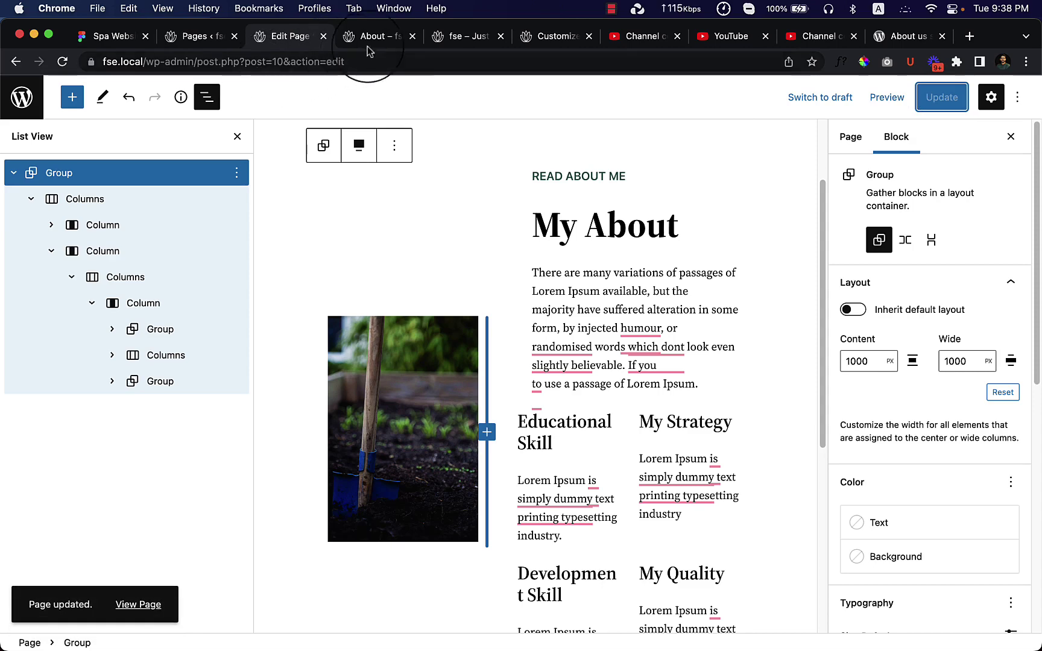
- Reload the live About page and check how the section's width lines up with the site header
click(368, 42)
click(63, 63)
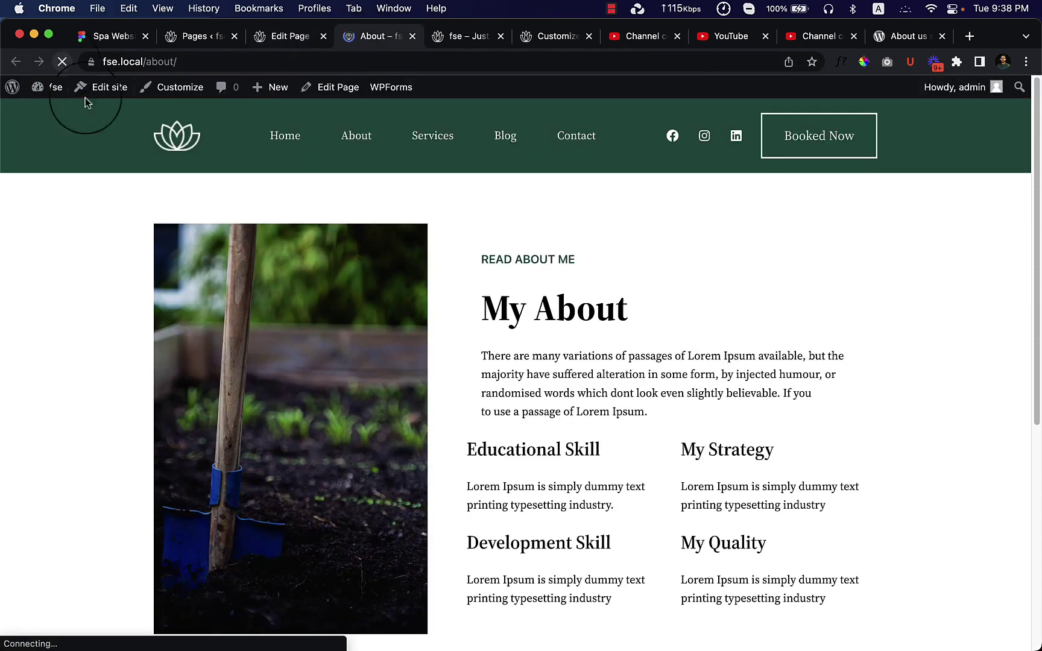
scroll(489, 379, down, 3)
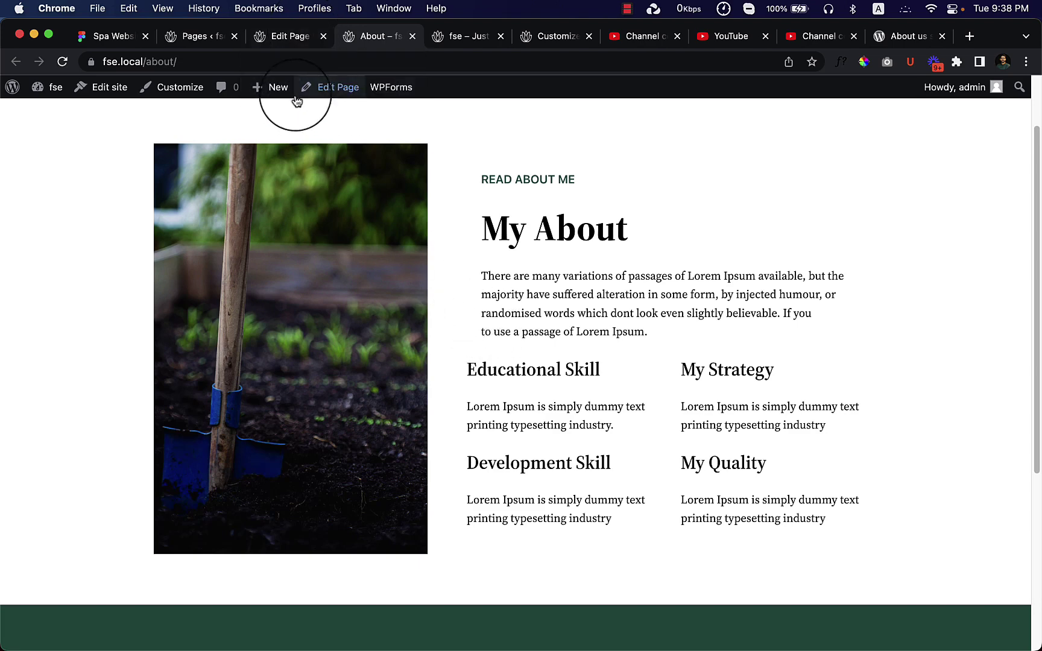
- Clear the left padding of the group holding the "My About" heading and paragraph in the page editor, and update the page
key(ctrl+shift+Tab)
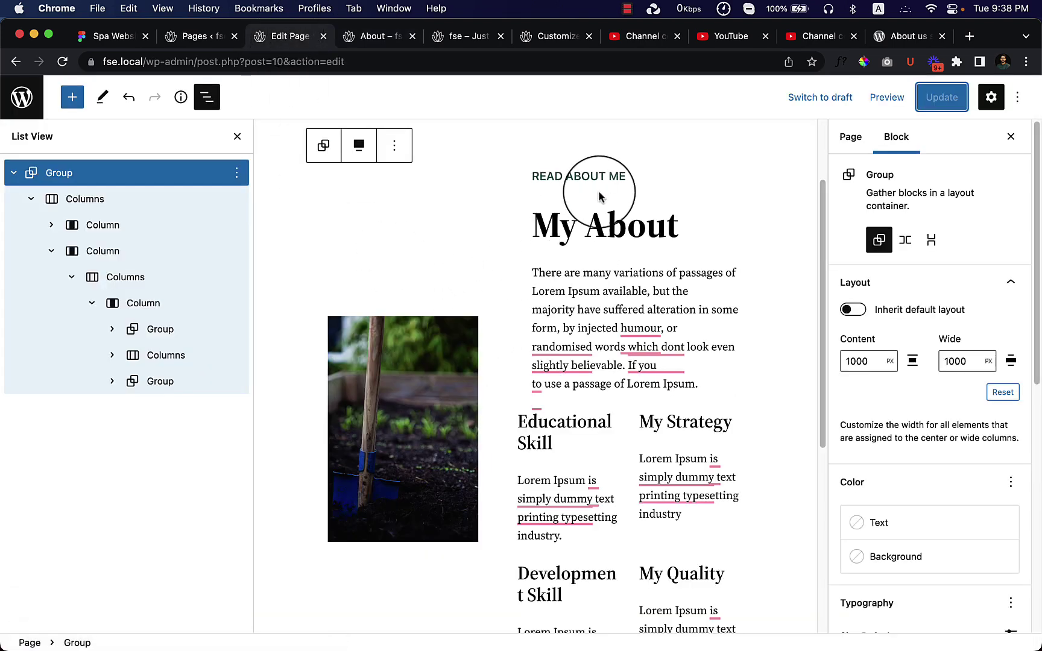
click(523, 301)
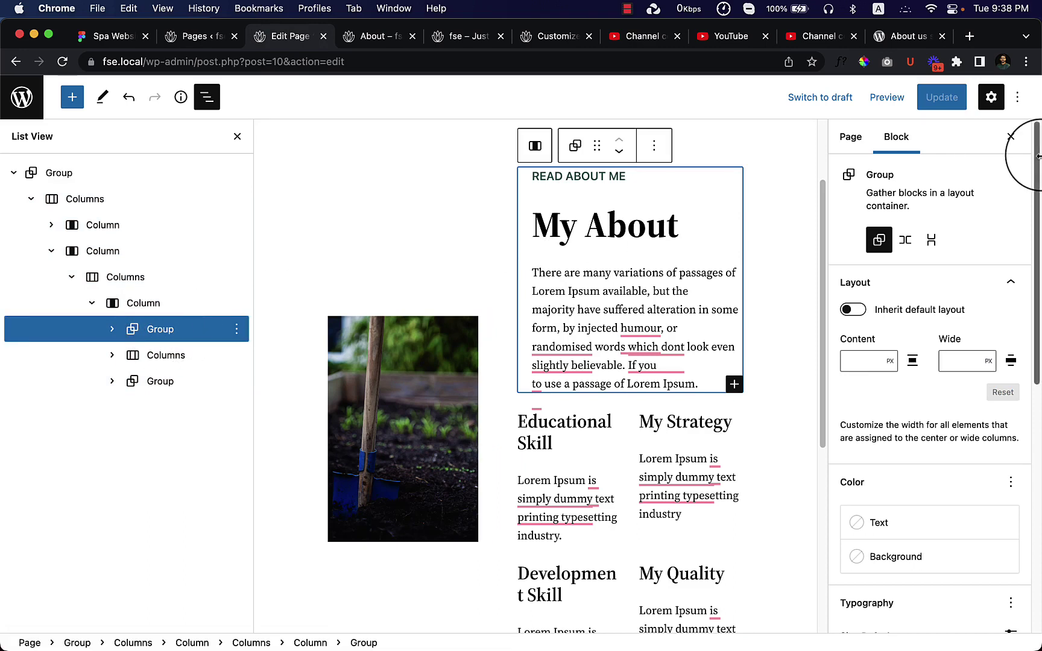
click(1025, 62)
click(922, 219)
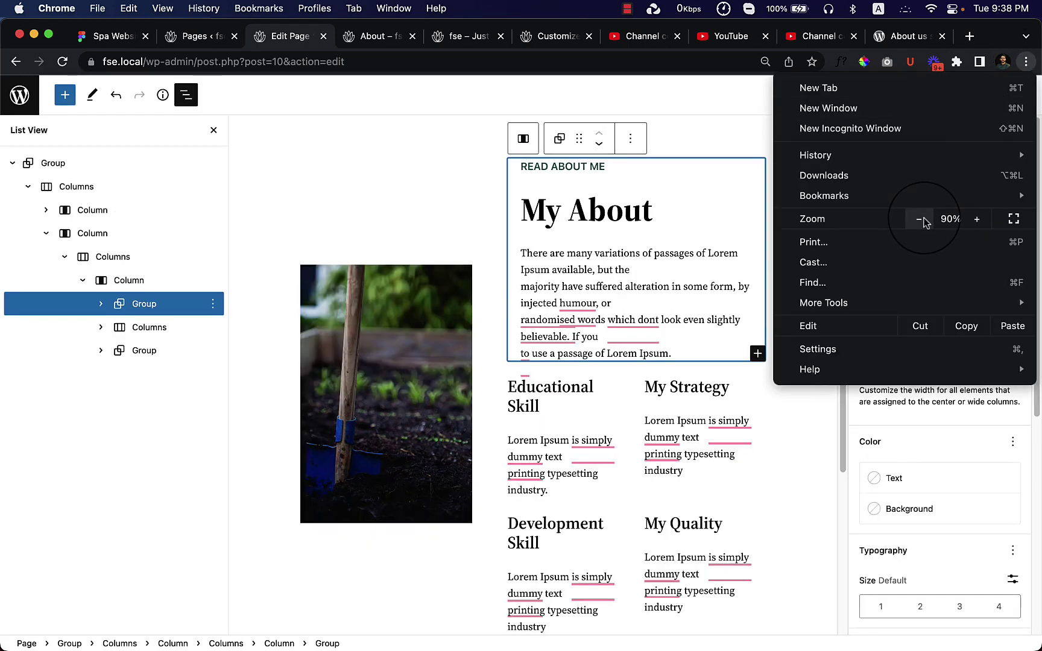
click(922, 218)
click(89, 427)
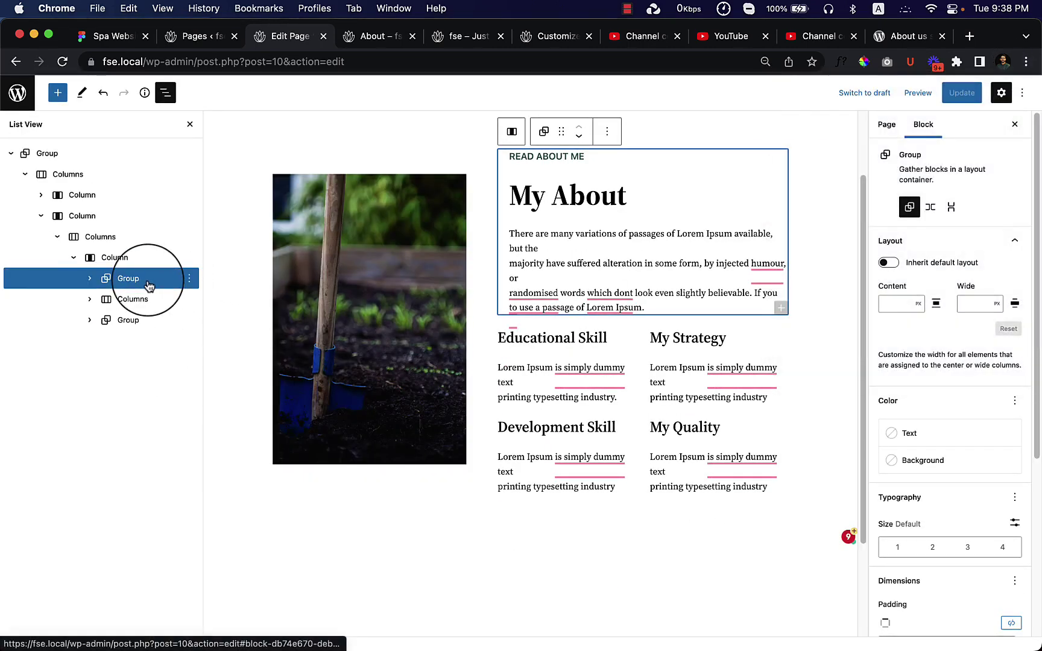
click(88, 278)
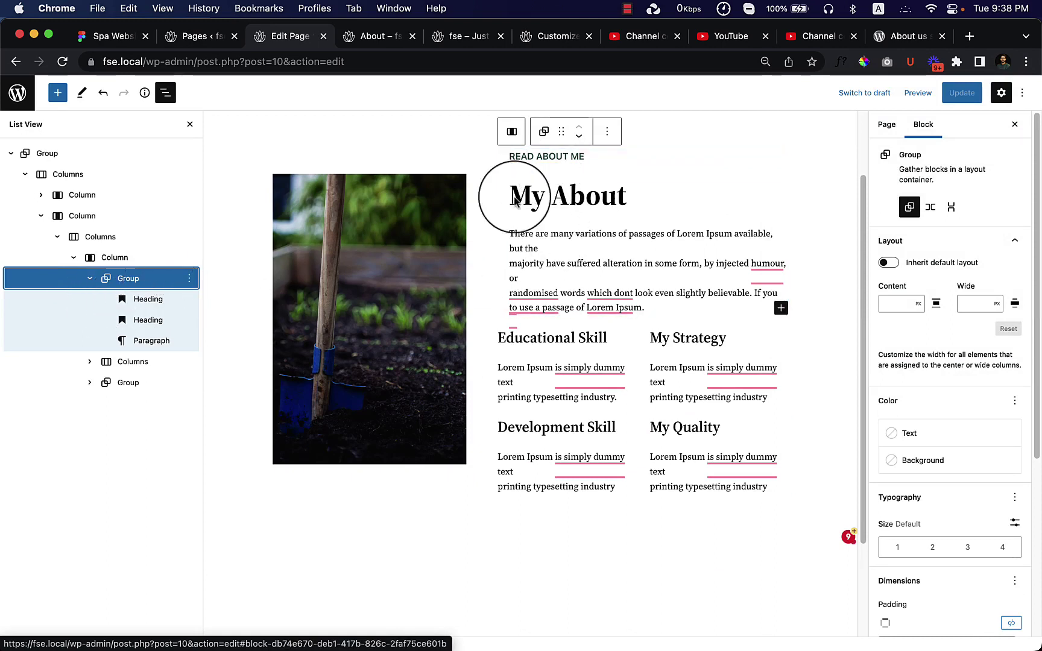
click(91, 278)
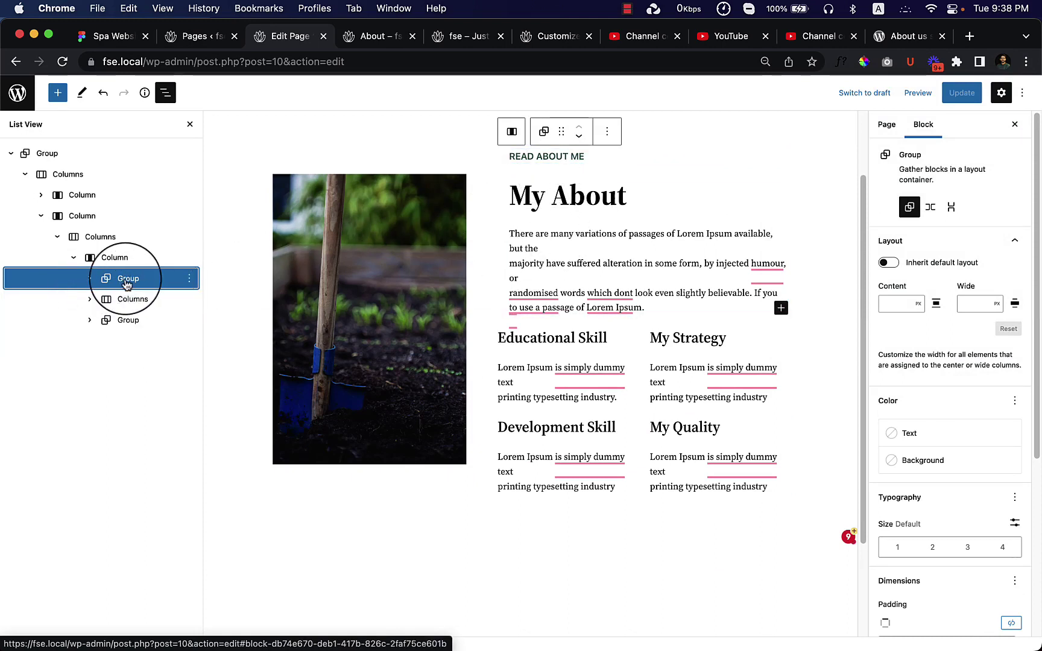
scroll(949, 529, down, 5)
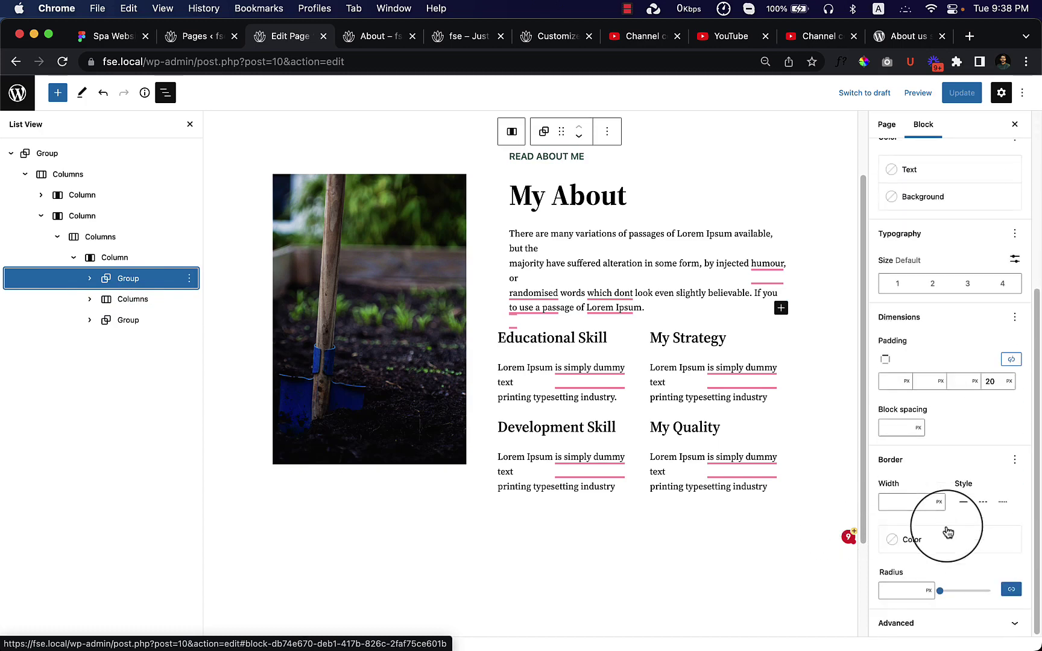
double_click(993, 382)
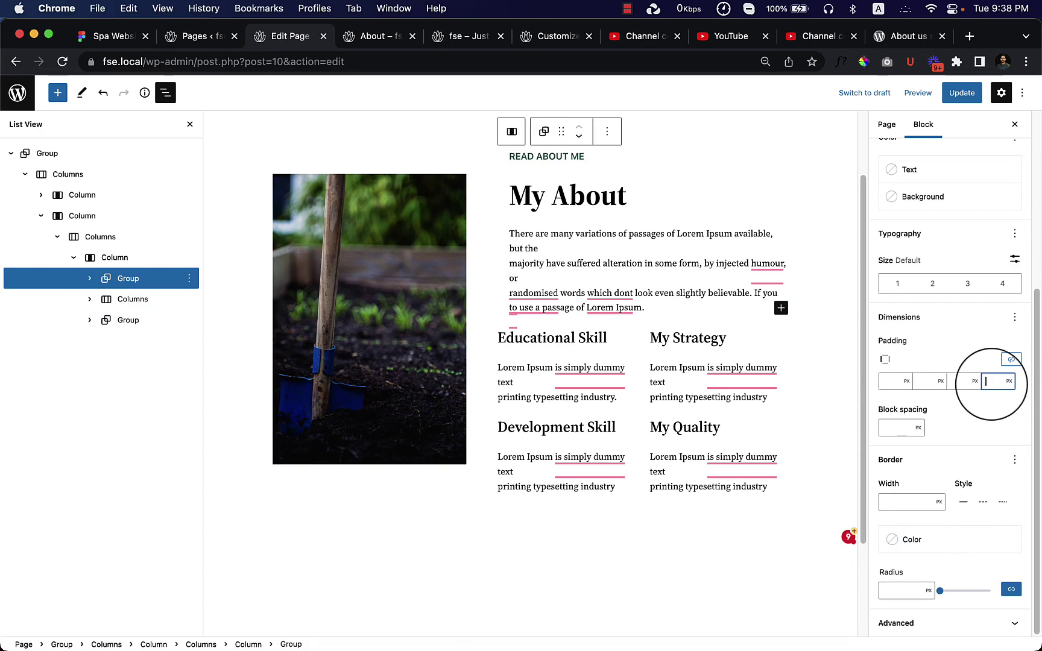
key(BackSpace)
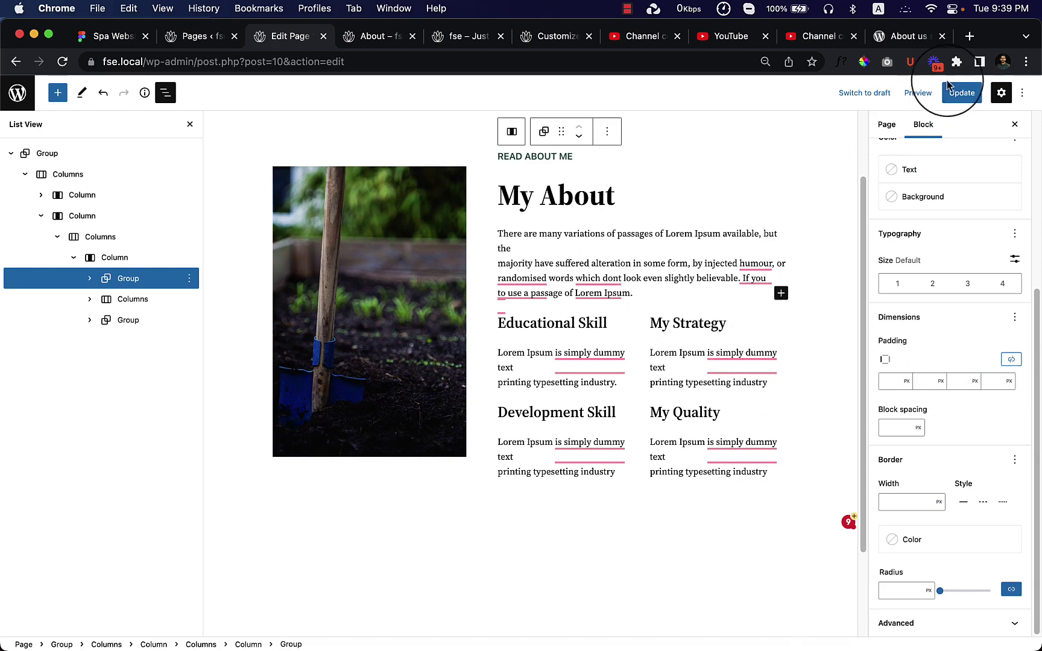
click(961, 93)
- Reload the live About page and check the alignment of the text column and the layout down to the footer
click(374, 36)
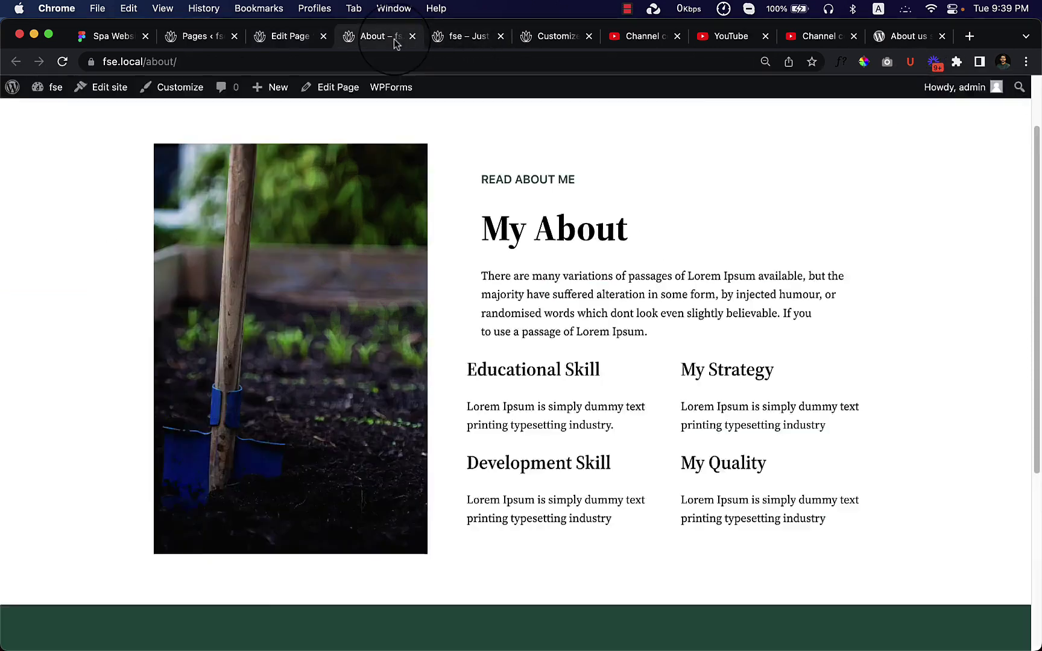
right_click(662, 159)
click(690, 201)
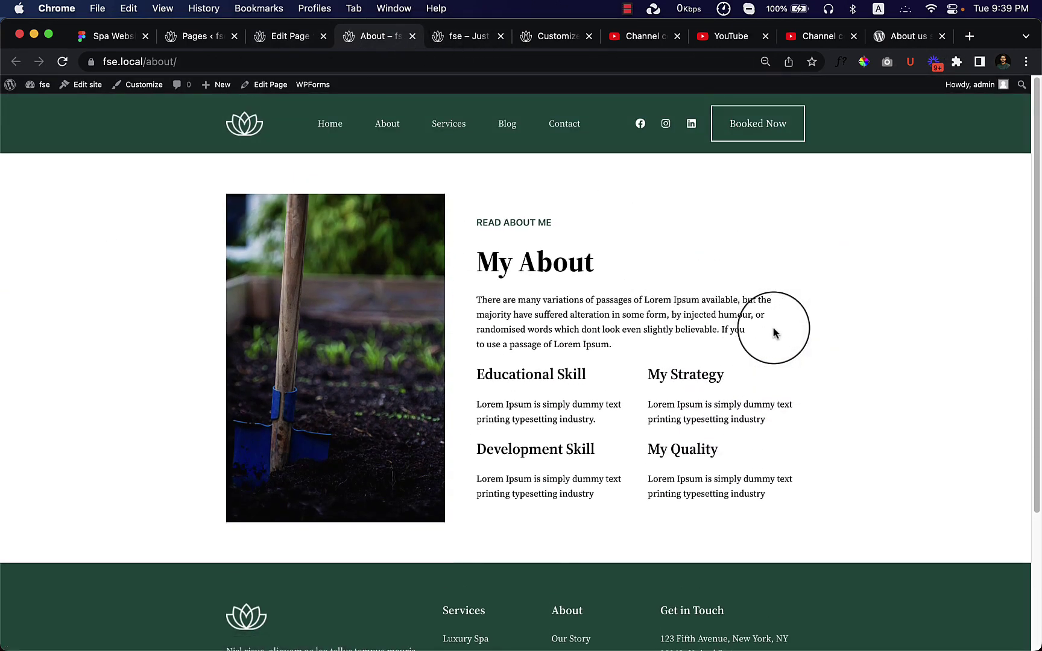
scroll(774, 331, down, 3)
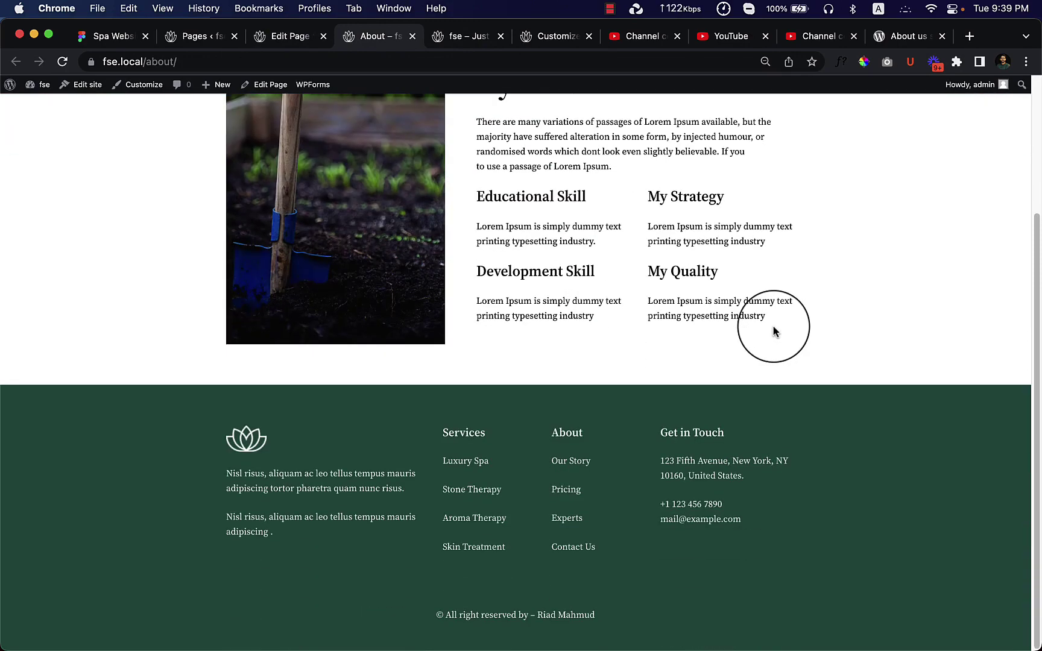
scroll(774, 331, up, 3)
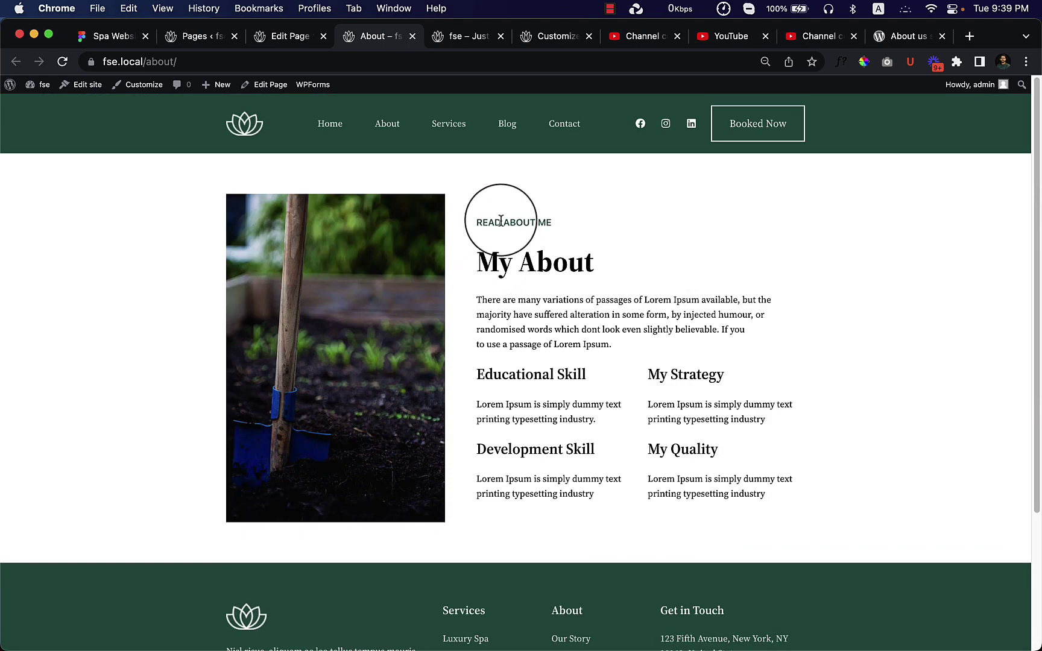
key(super+equal)
key(super+equal)
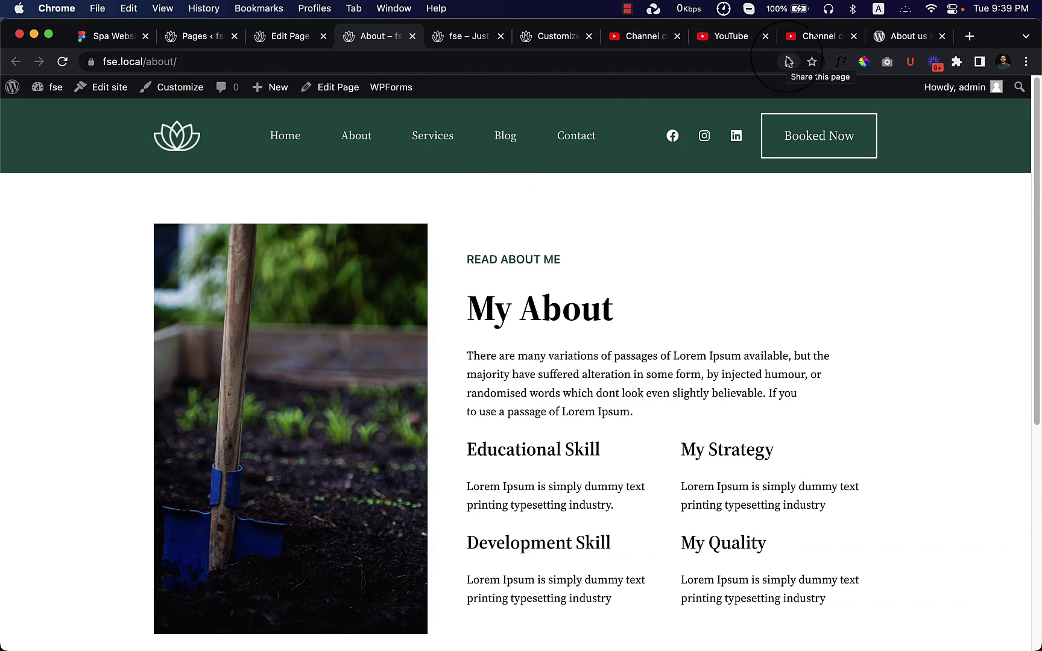
- Return to the full WordPress.org pattern directory and search it for "page header"
click(906, 41)
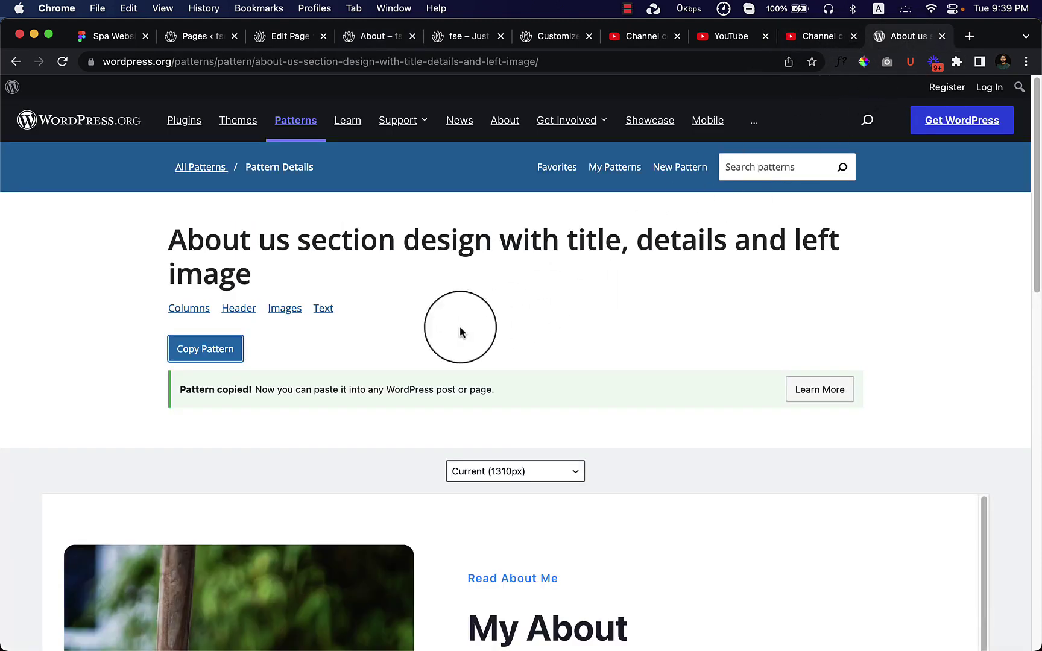
click(215, 172)
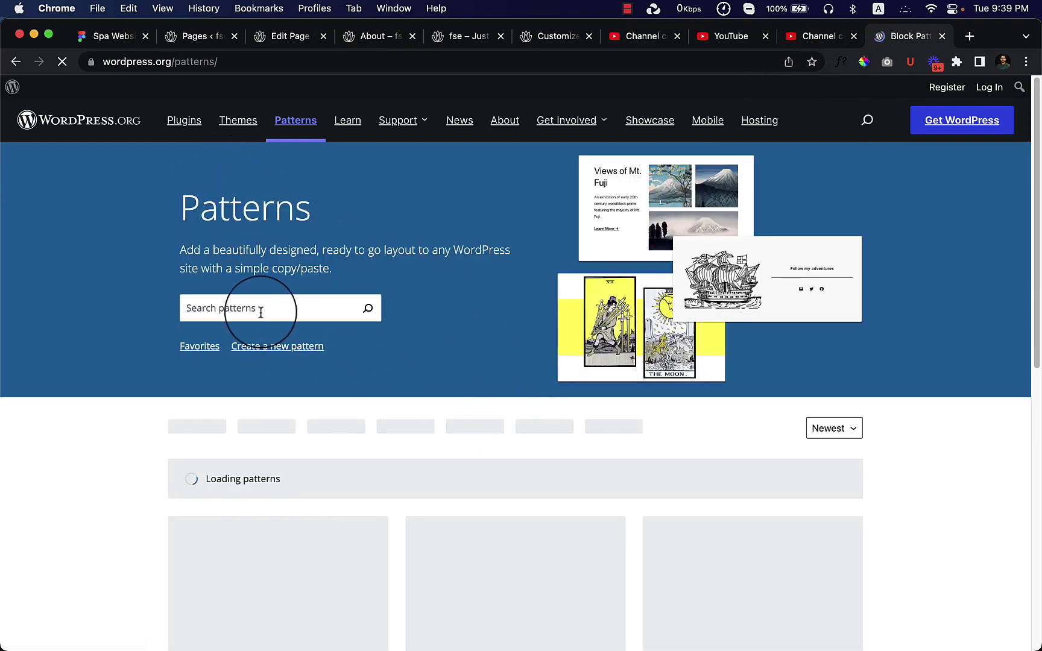
click(261, 310)
text(page hea)
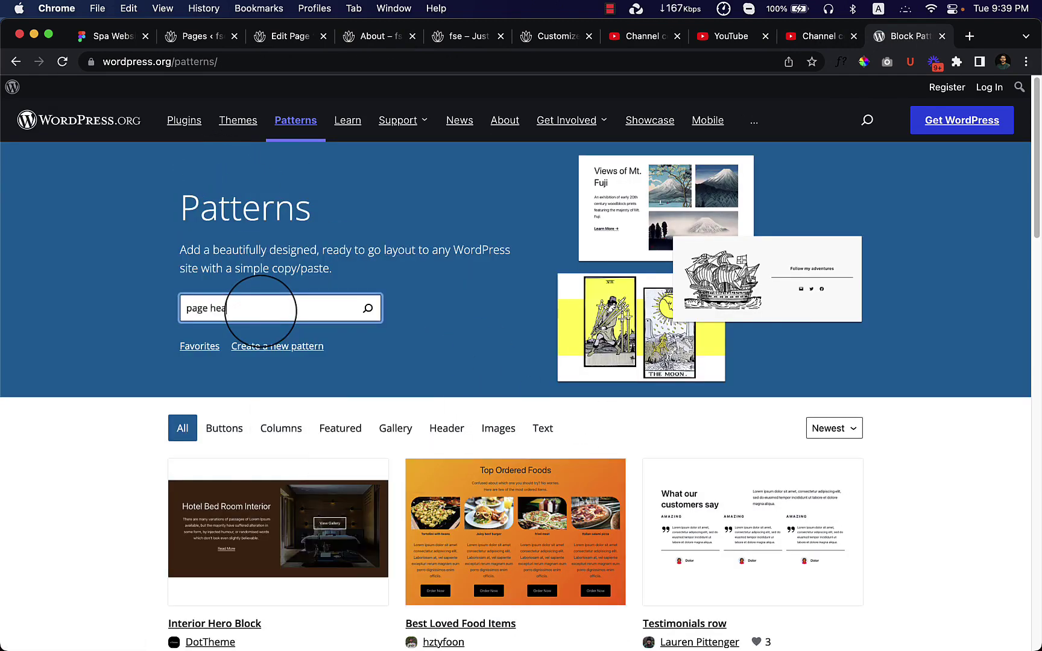
text(der)
key(Return)
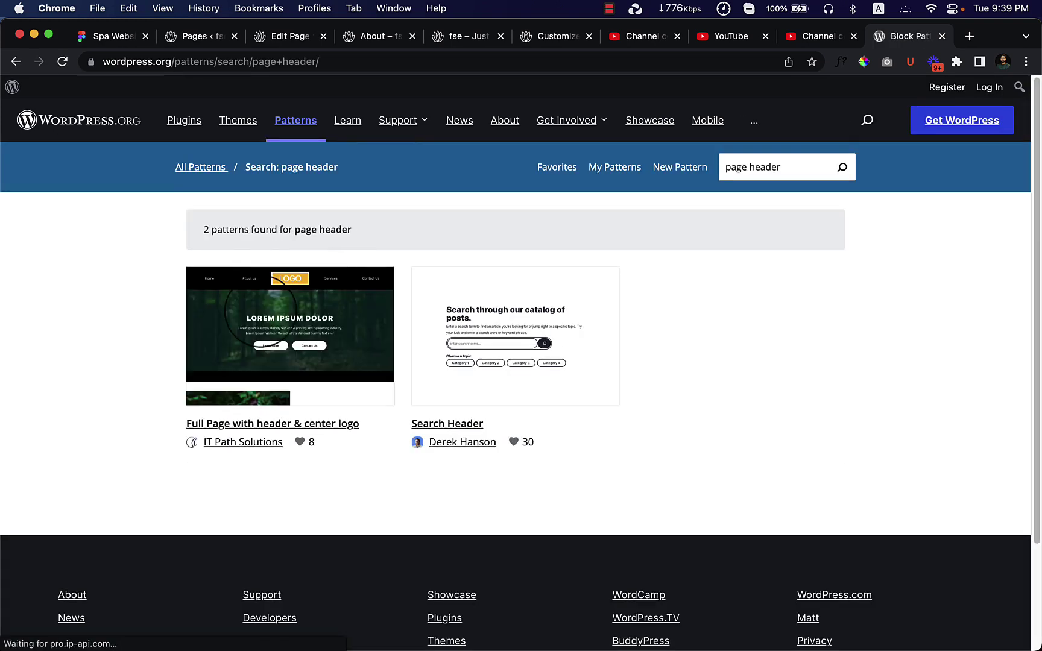
- Open the "Full Page with header & center logo" pattern and examine its preview and the designer's other patterns
mouse_move(240, 338)
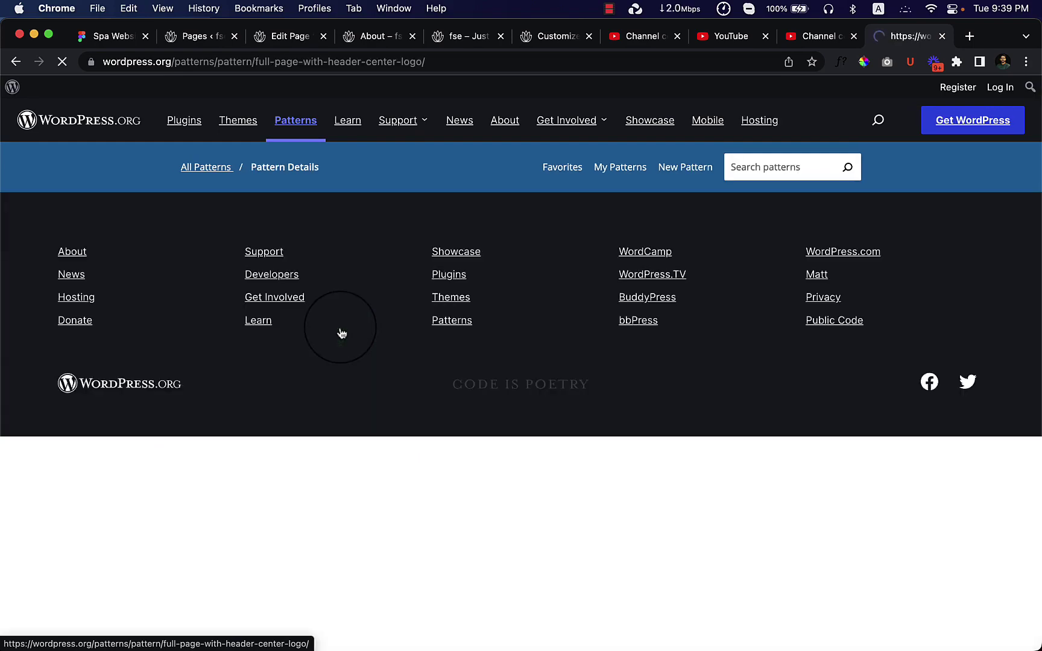
scroll(706, 399, down, 3)
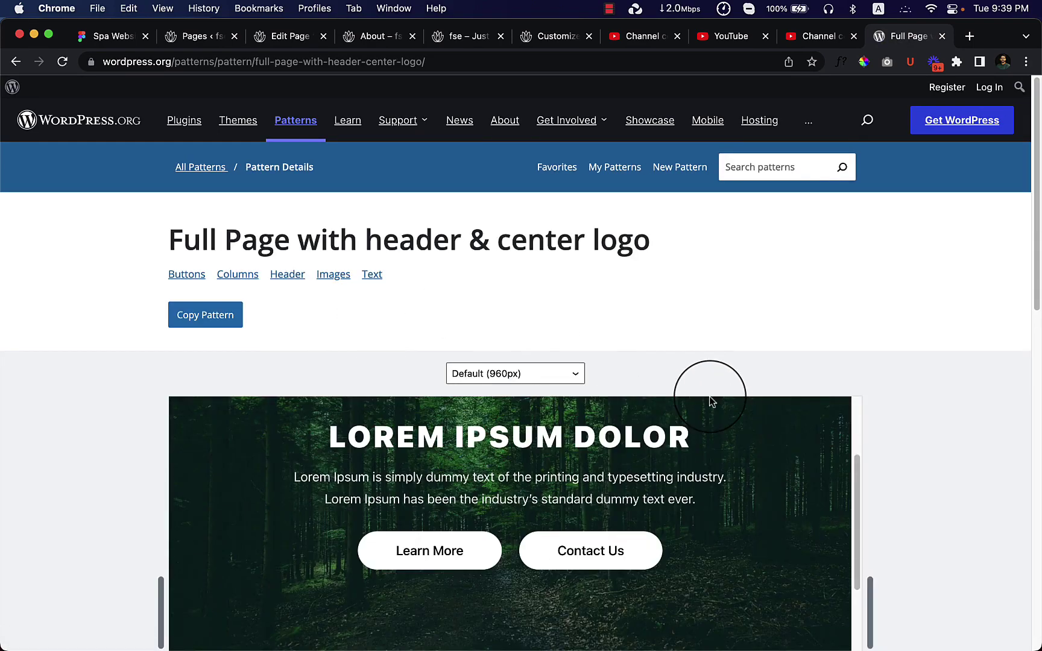
scroll(879, 422, down, 5)
scroll(544, 304, down, 5)
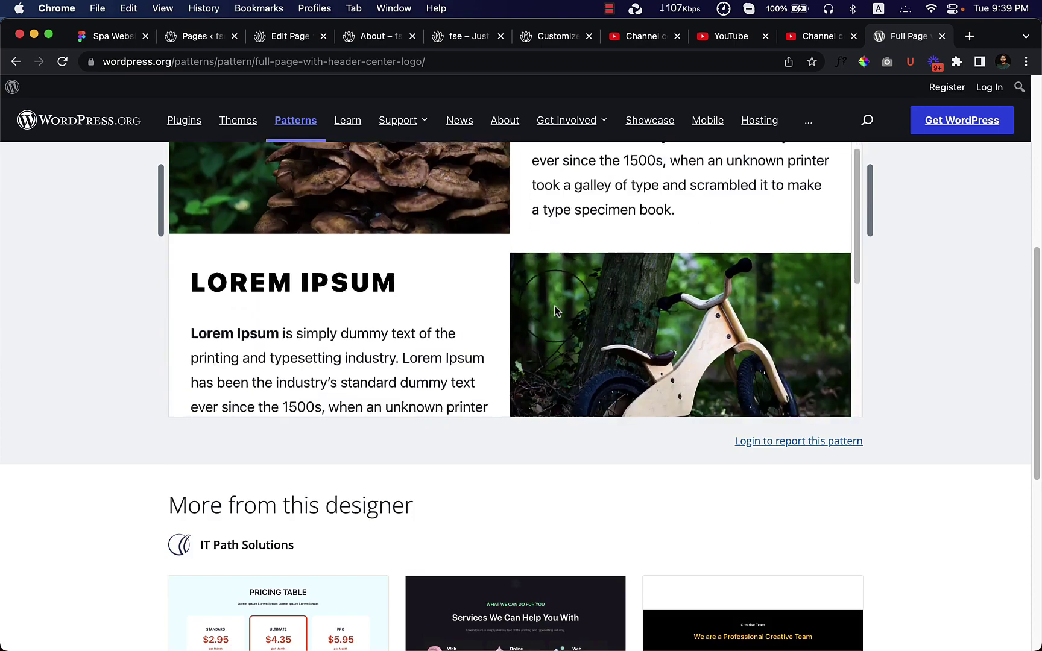
scroll(555, 311, down, 5)
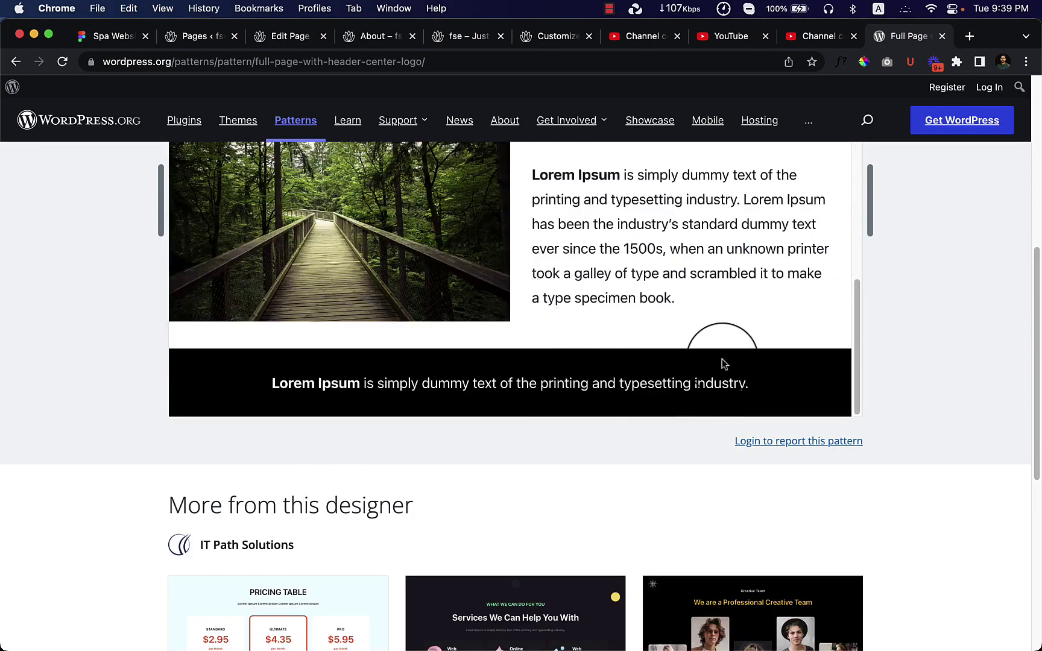
scroll(868, 398, down, 6)
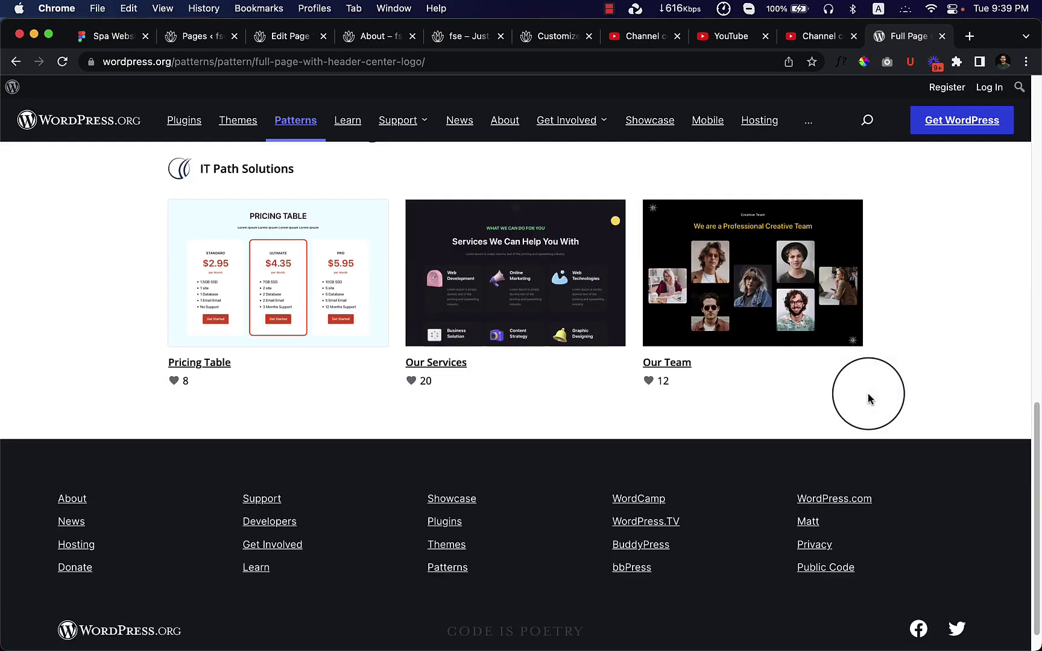
- Return to the pattern directory's search results and search for "hero area"
scroll(868, 398, up, 10)
scroll(562, 365, up, 10)
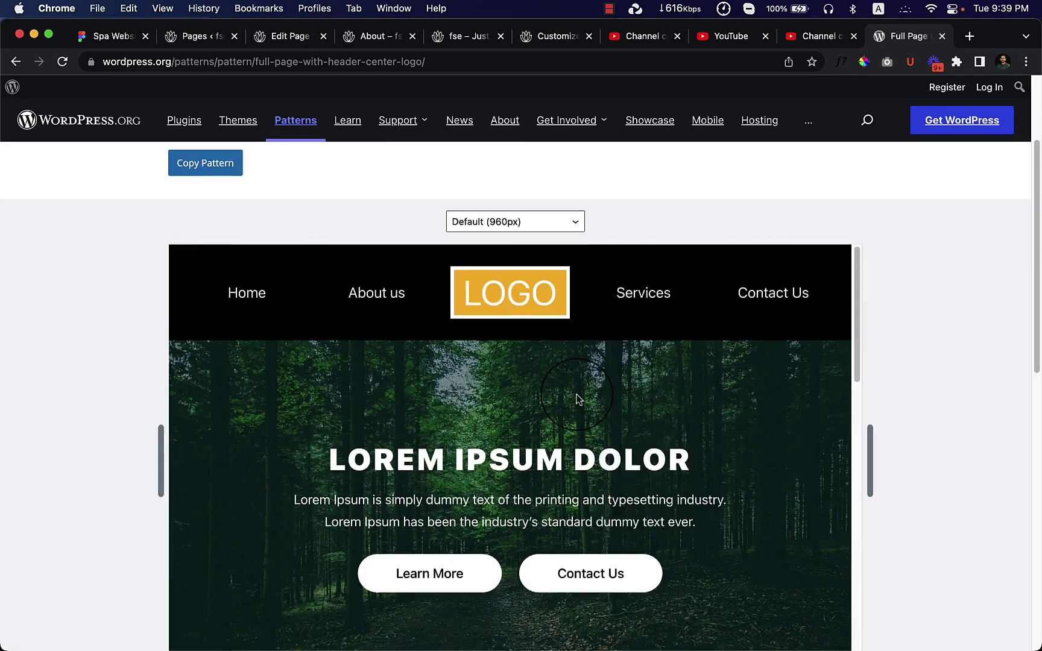
scroll(475, 342, up, 3)
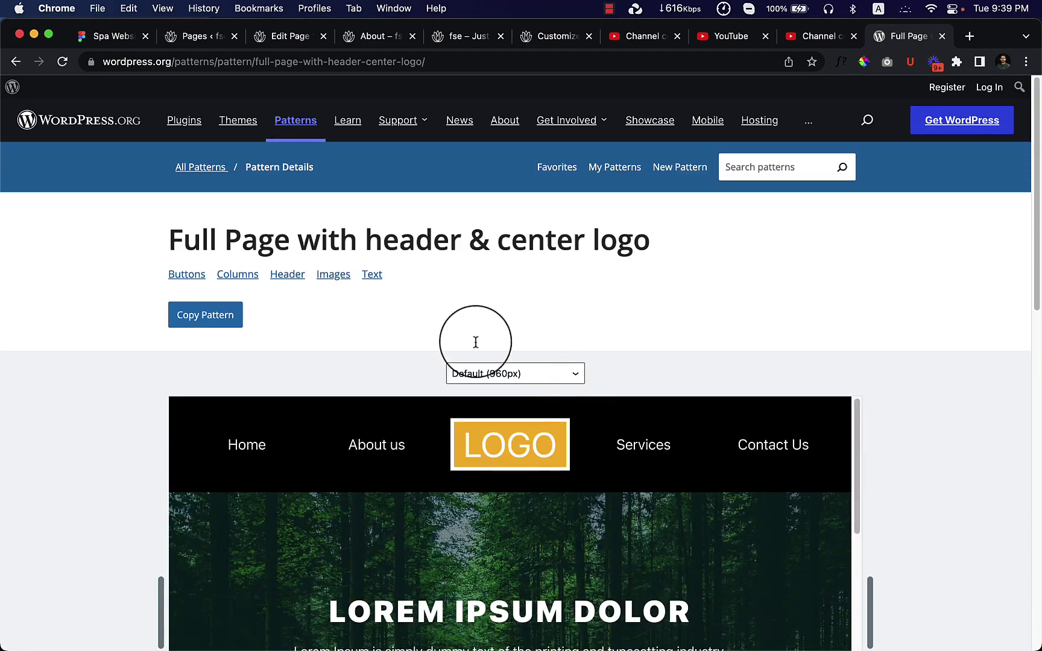
click(17, 62)
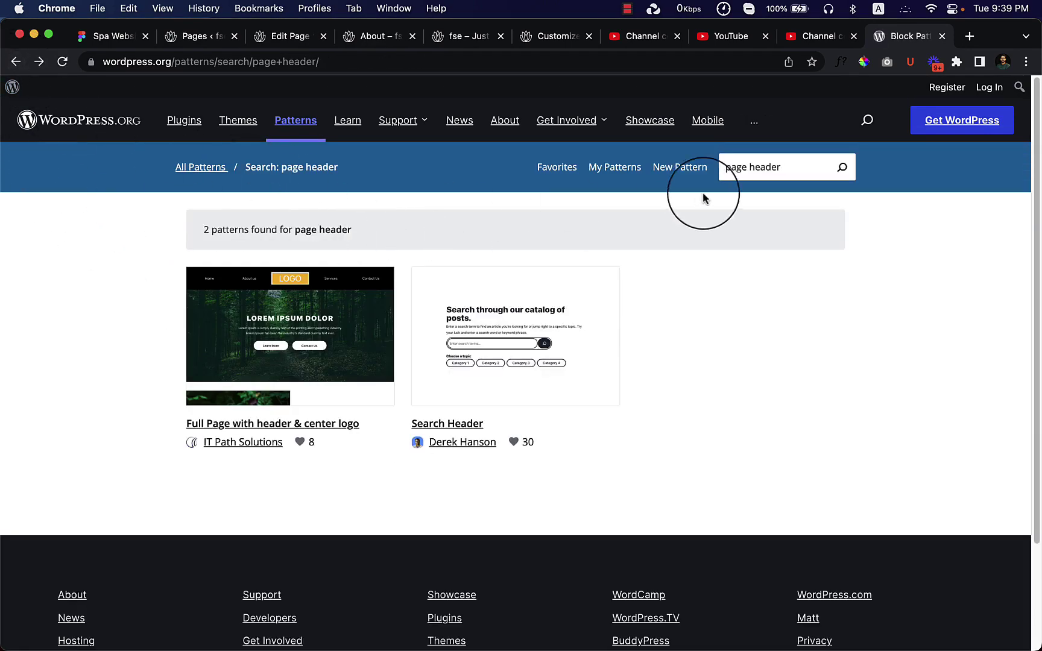
double_click(754, 172)
text(hero area)
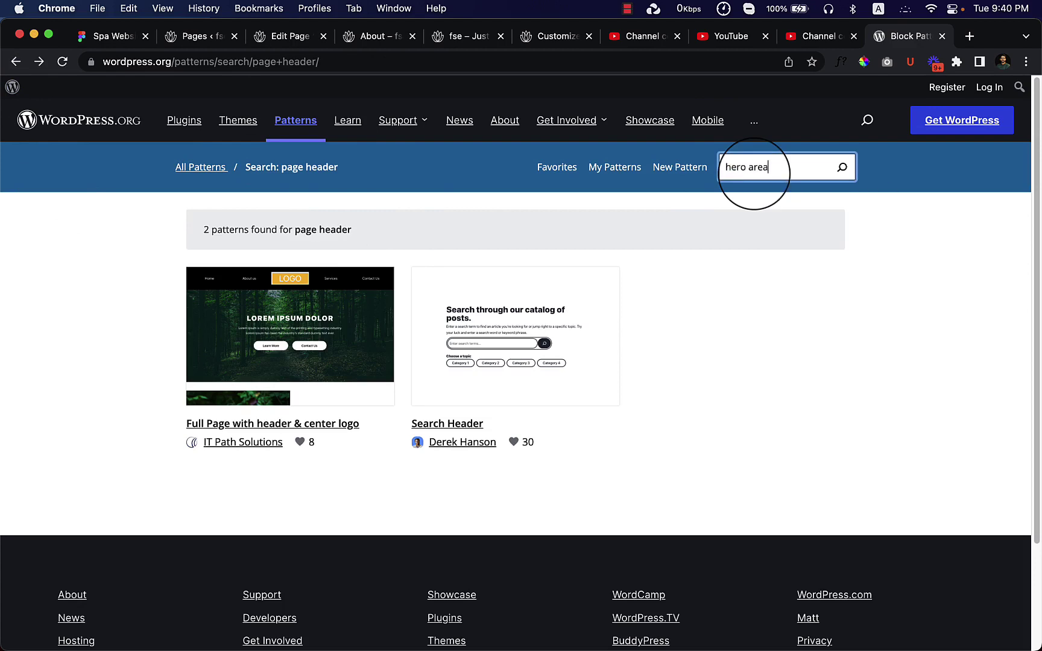
key(Return)
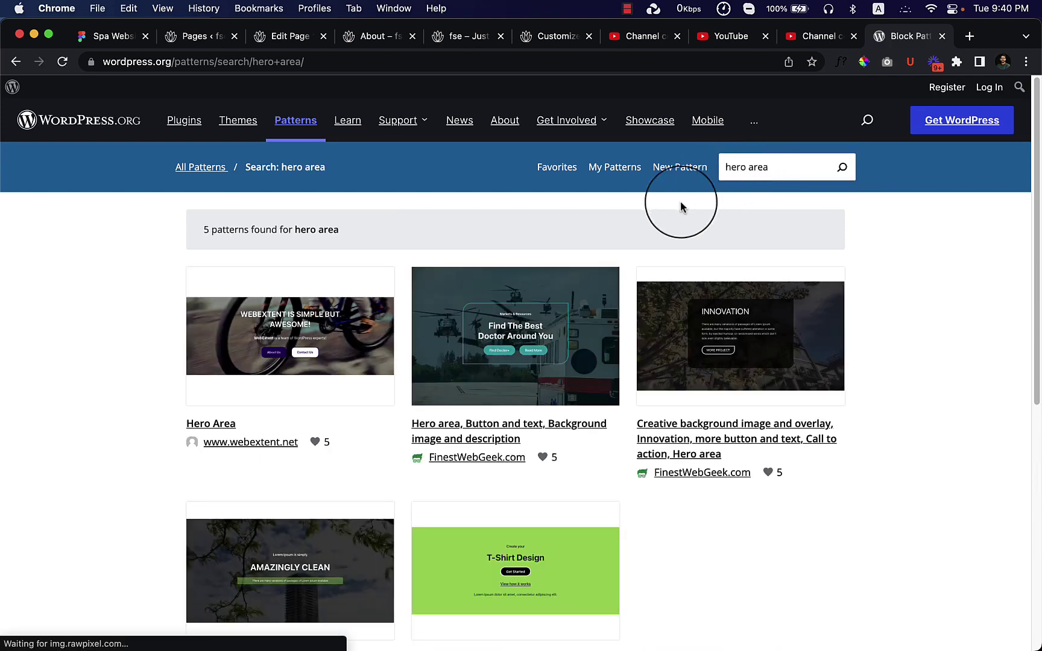
scroll(521, 442, down, 3)
scroll(337, 425, up, 3)
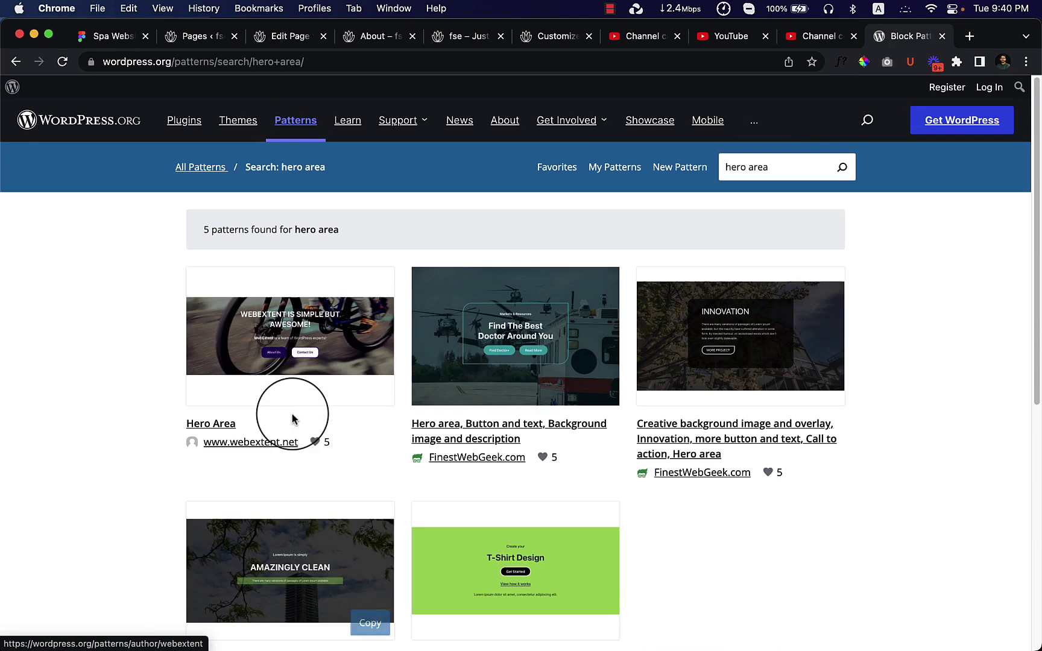
mouse_move(373, 401)
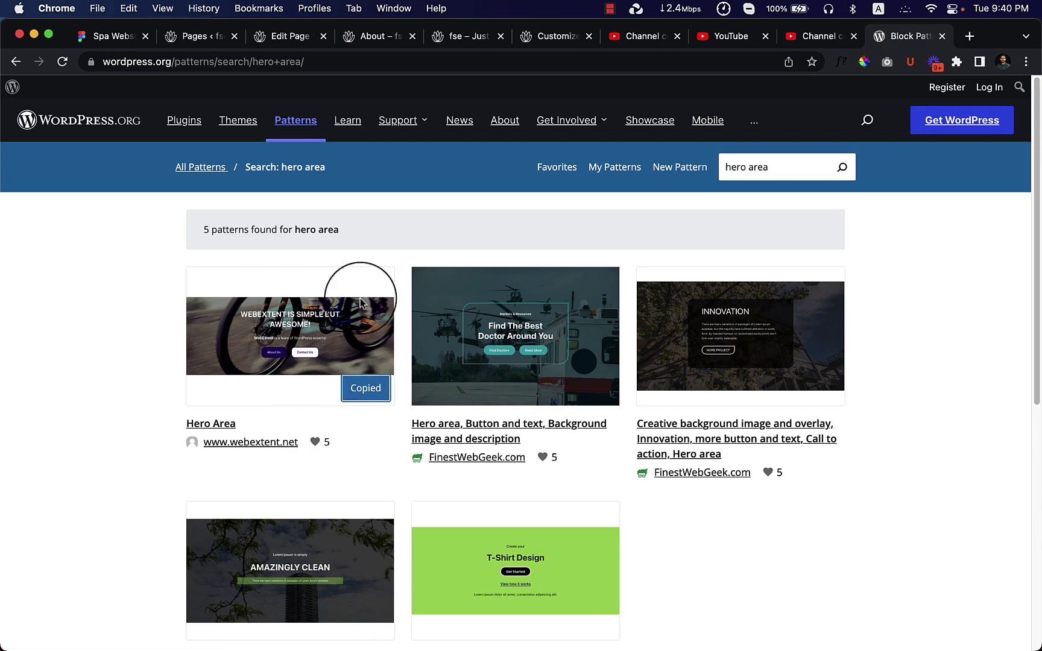
- In the About page editor, close the block list and paste the copied pattern into a new block below the existing group
click(301, 39)
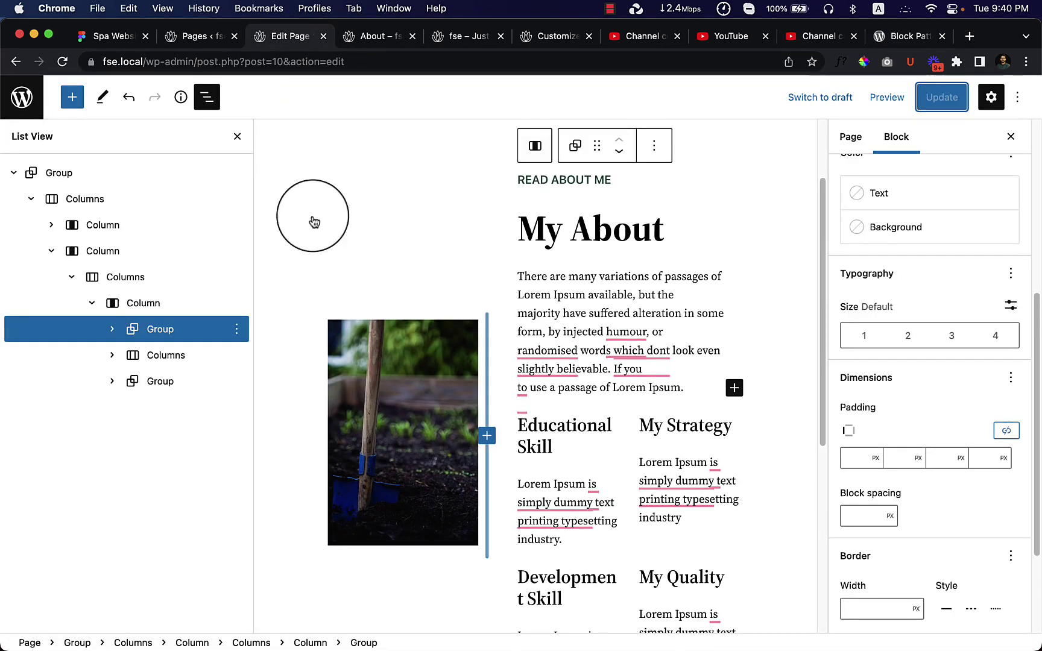
click(238, 137)
click(260, 262)
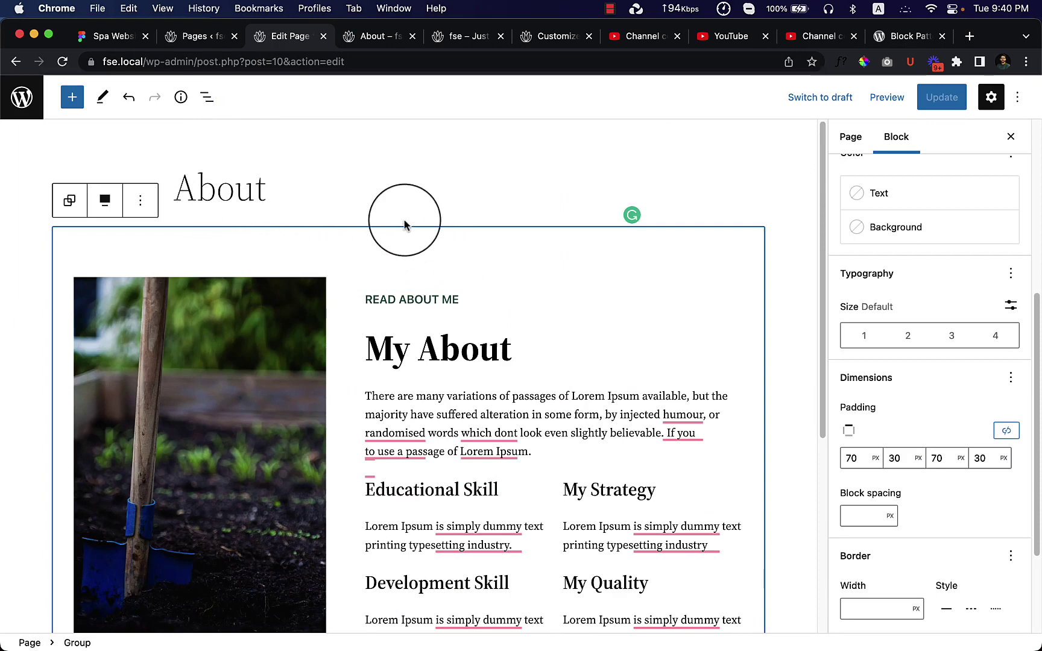
click(430, 223)
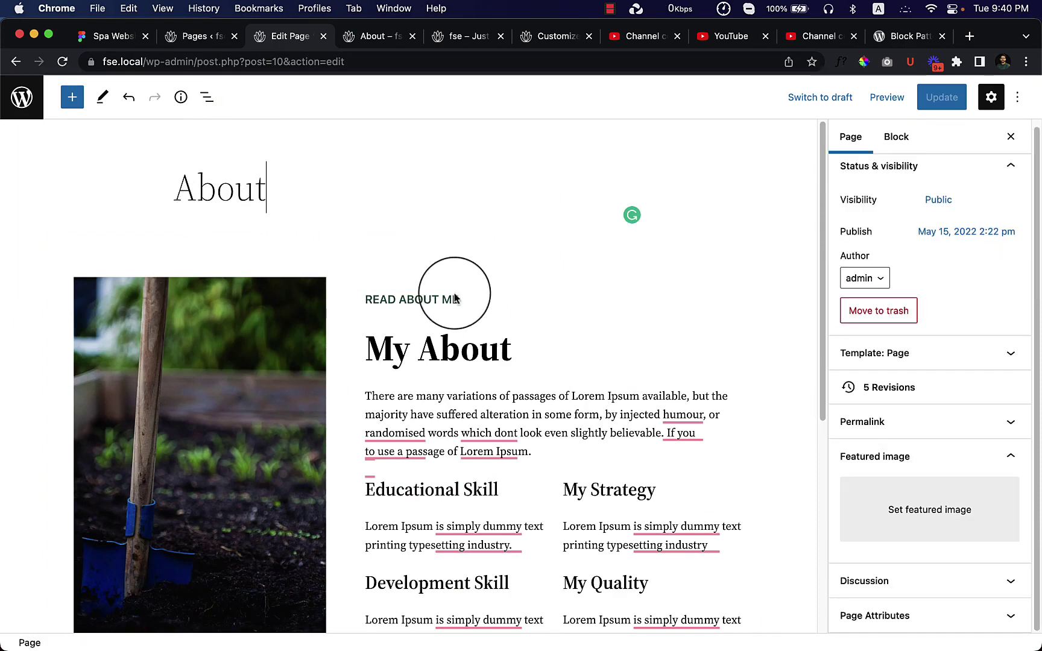
click(477, 242)
scroll(454, 421, down, 5)
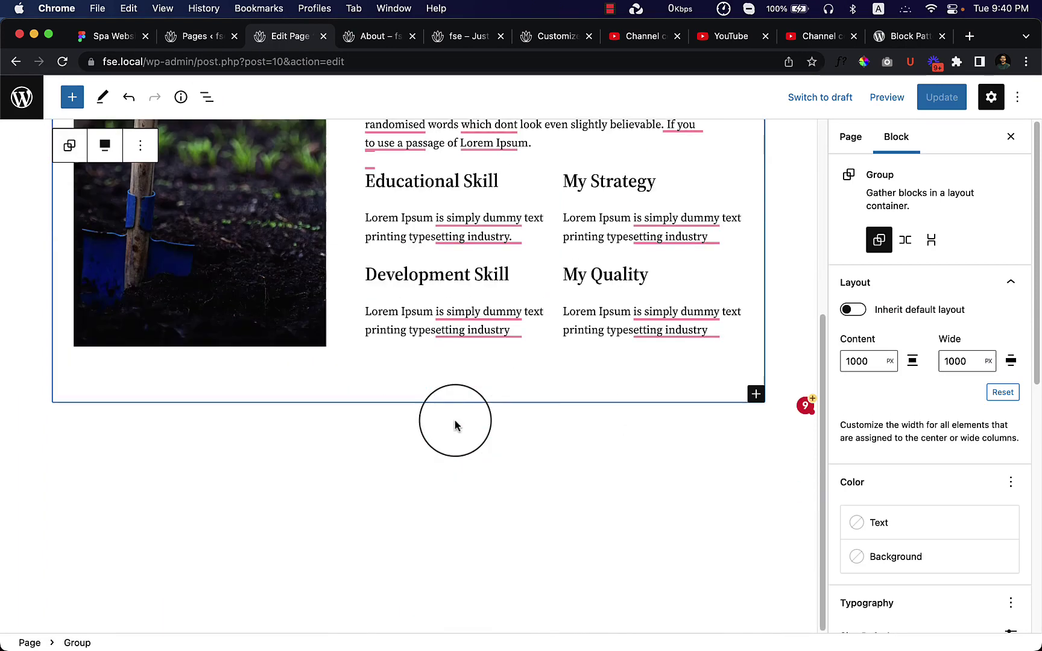
click(693, 461)
click(634, 429)
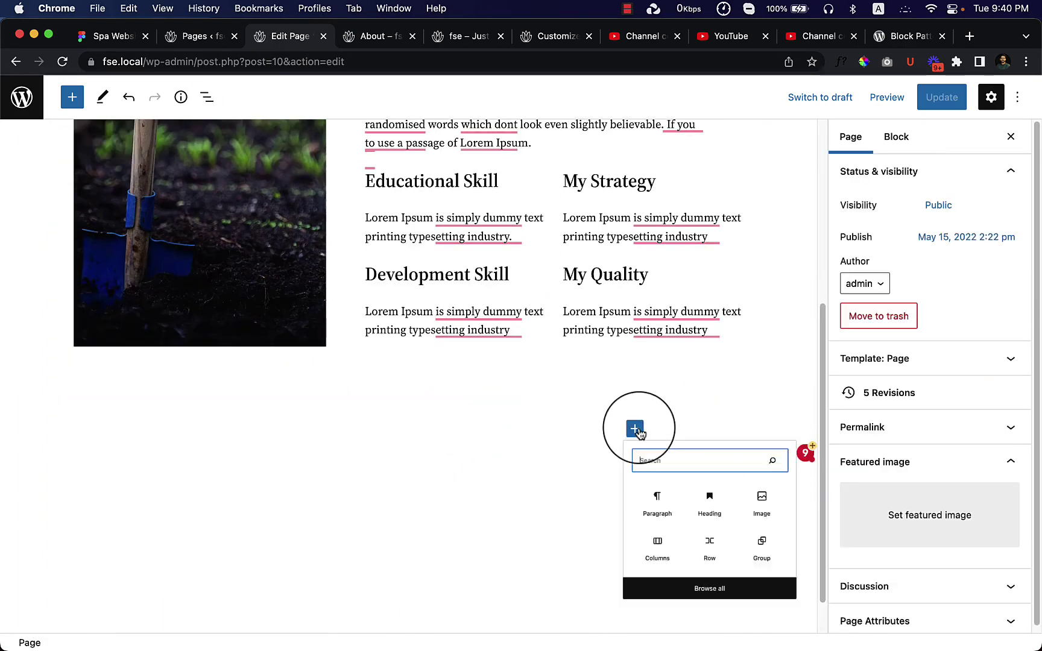
click(586, 434)
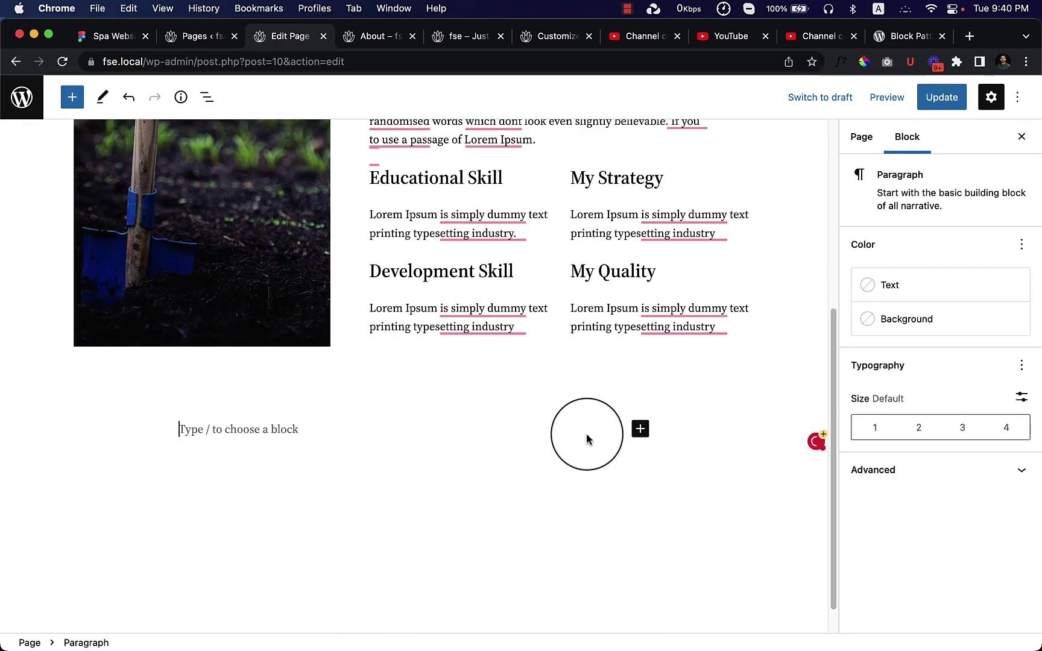
key(super+v)
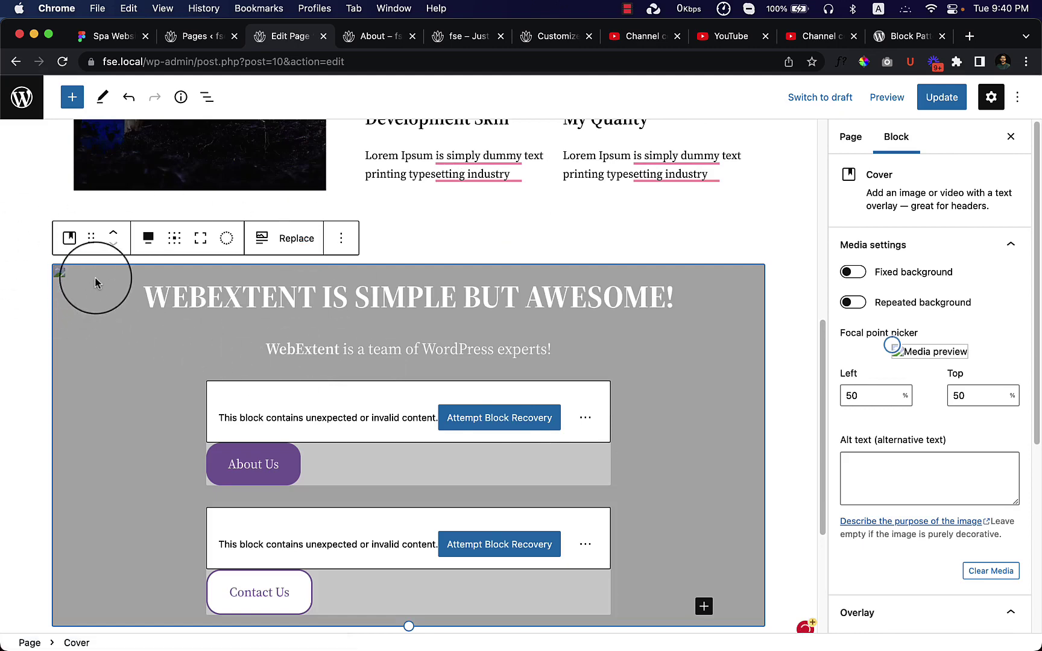
- Move the pasted cover above the "My About" group and recover its invalid "About Us" and "Contact Us" button blocks
click(112, 234)
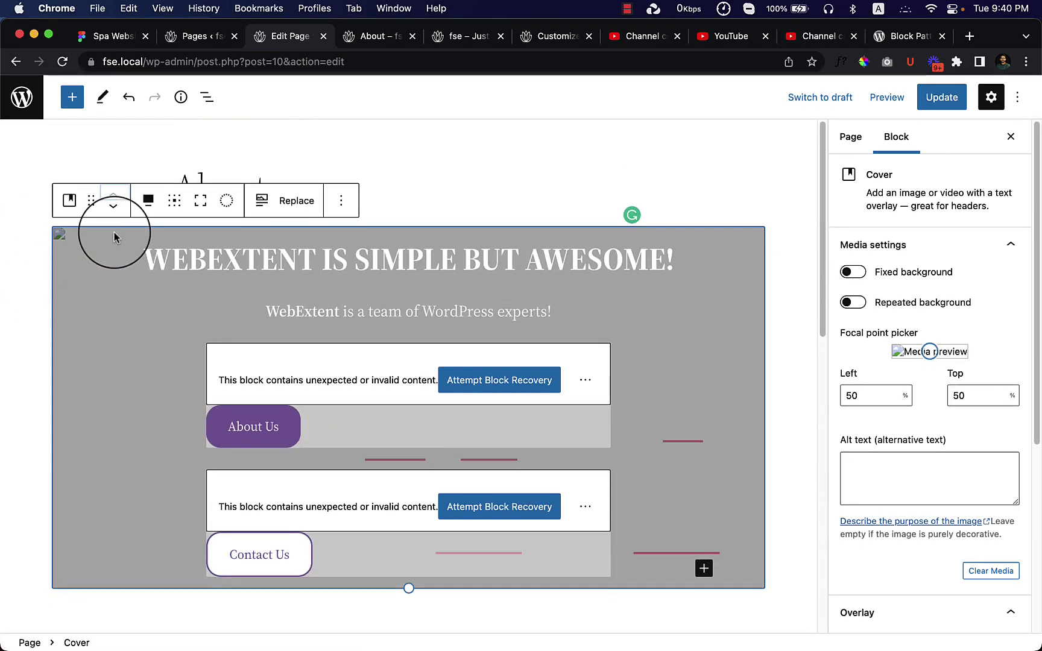
click(495, 392)
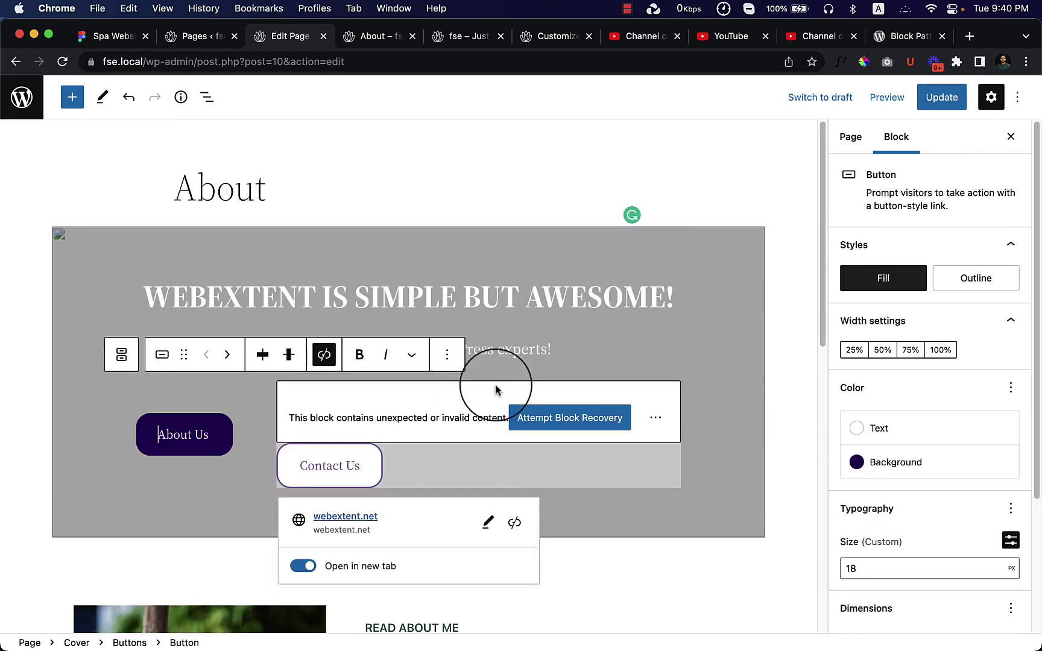
click(536, 423)
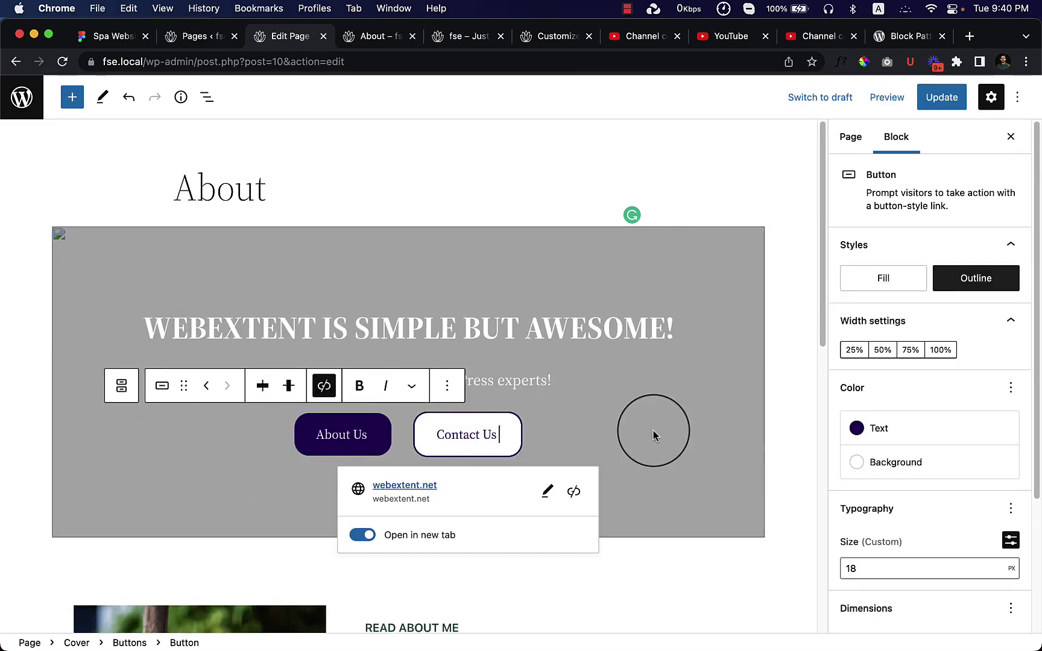
click(100, 237)
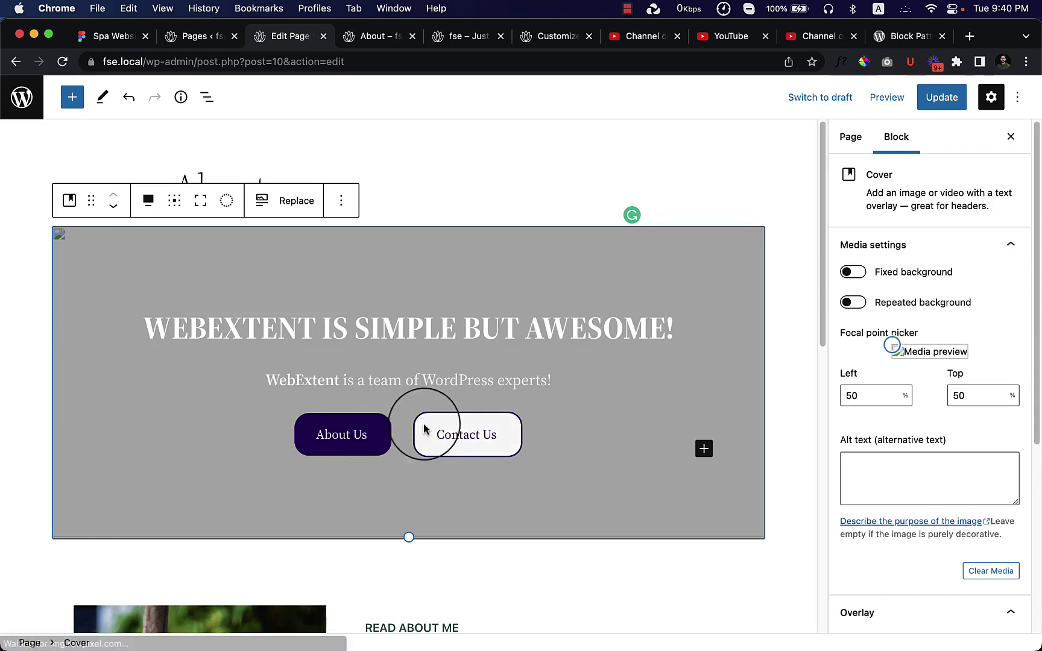
- Remove the "About Us" and "Contact Us" buttons and the leftover empty button from the cover
click(377, 443)
click(466, 384)
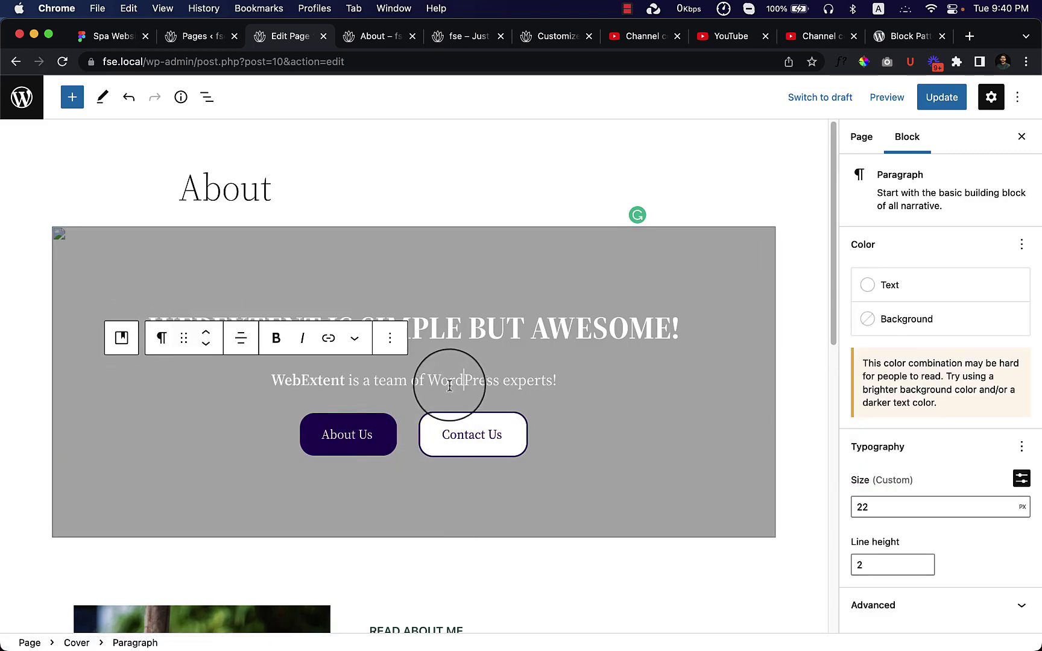
click(353, 435)
click(446, 385)
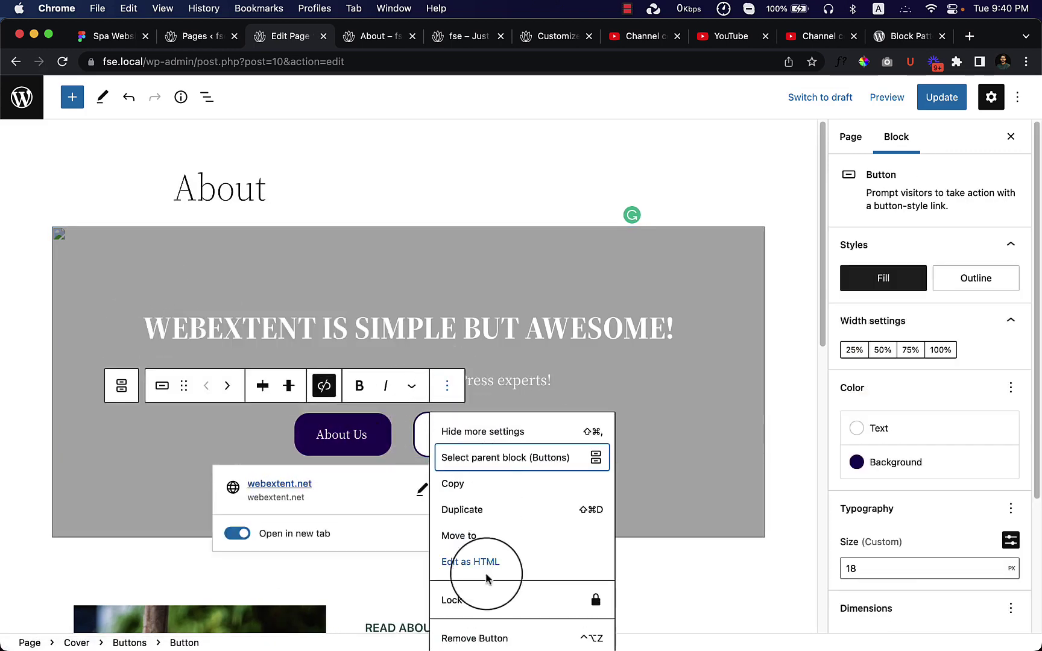
click(489, 630)
click(458, 426)
click(446, 385)
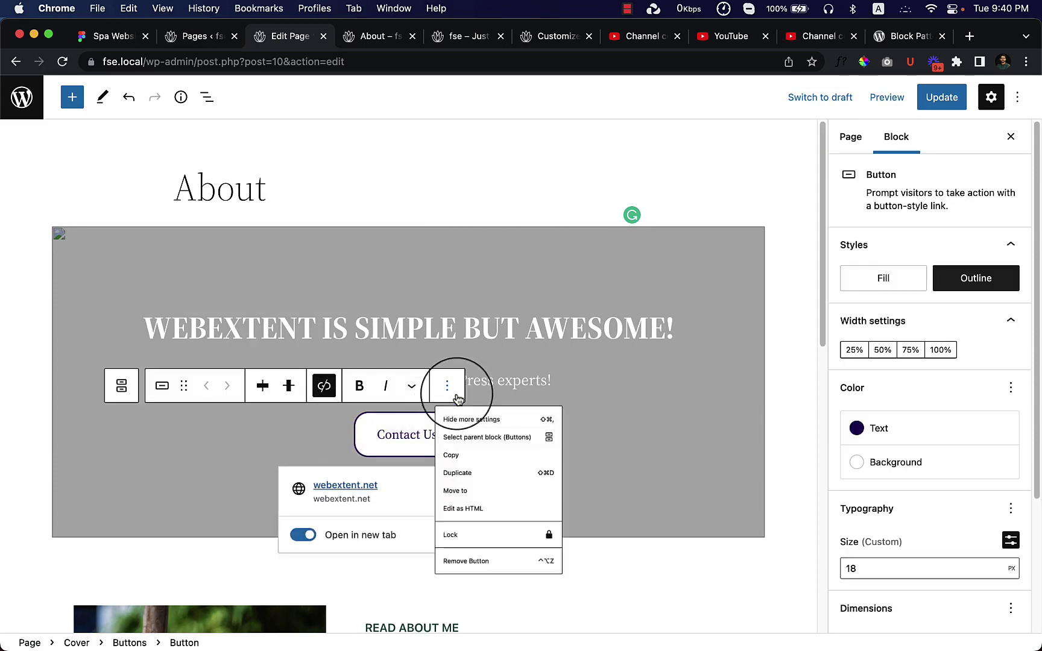
click(469, 631)
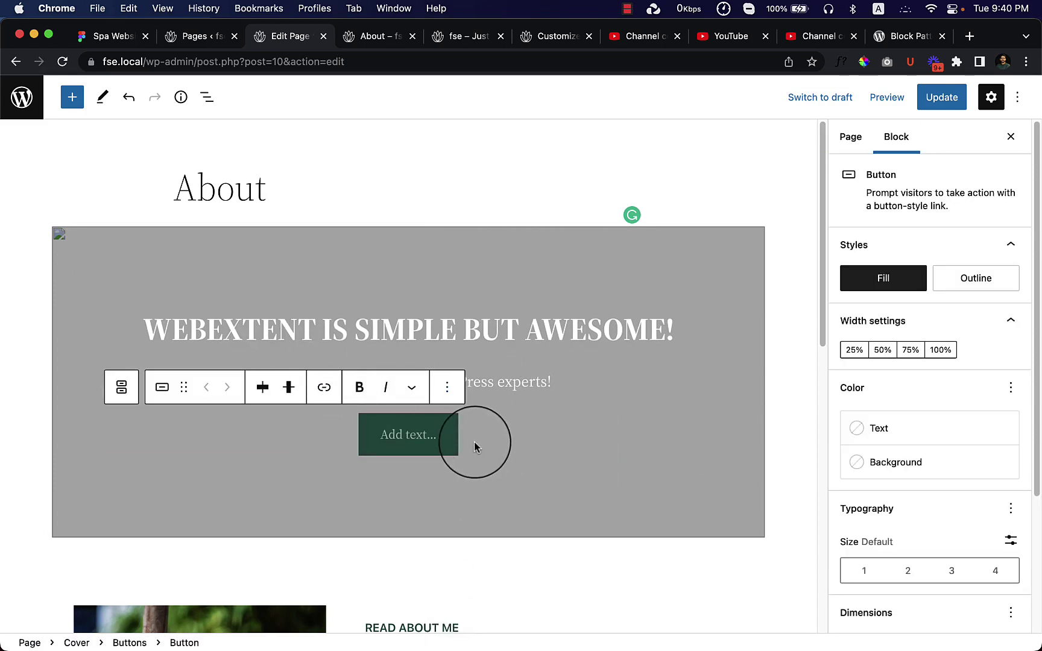
click(446, 386)
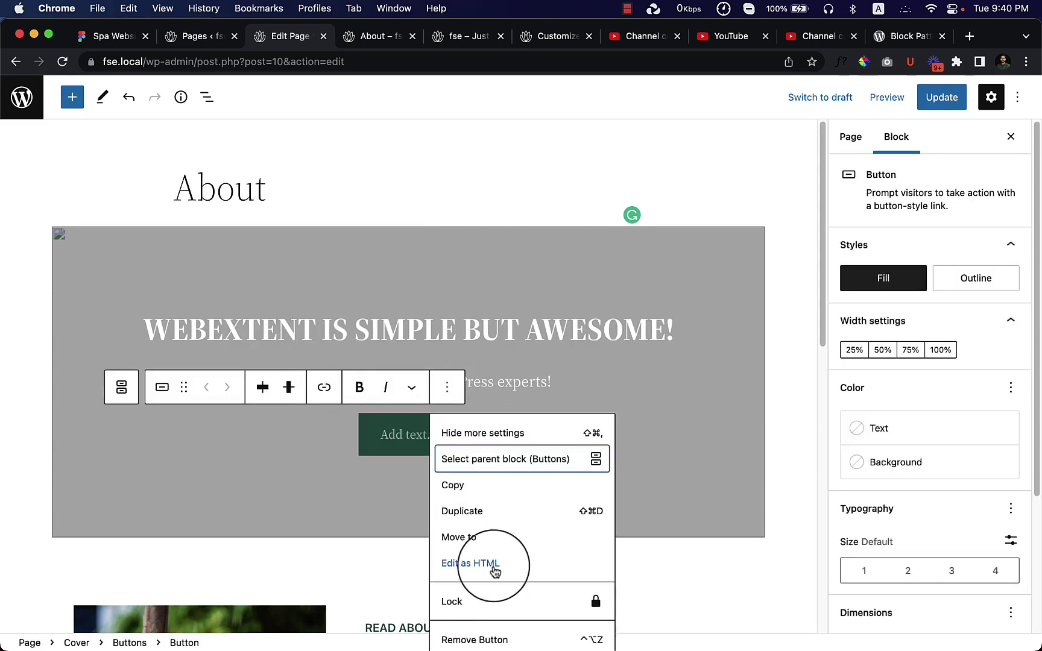
click(486, 630)
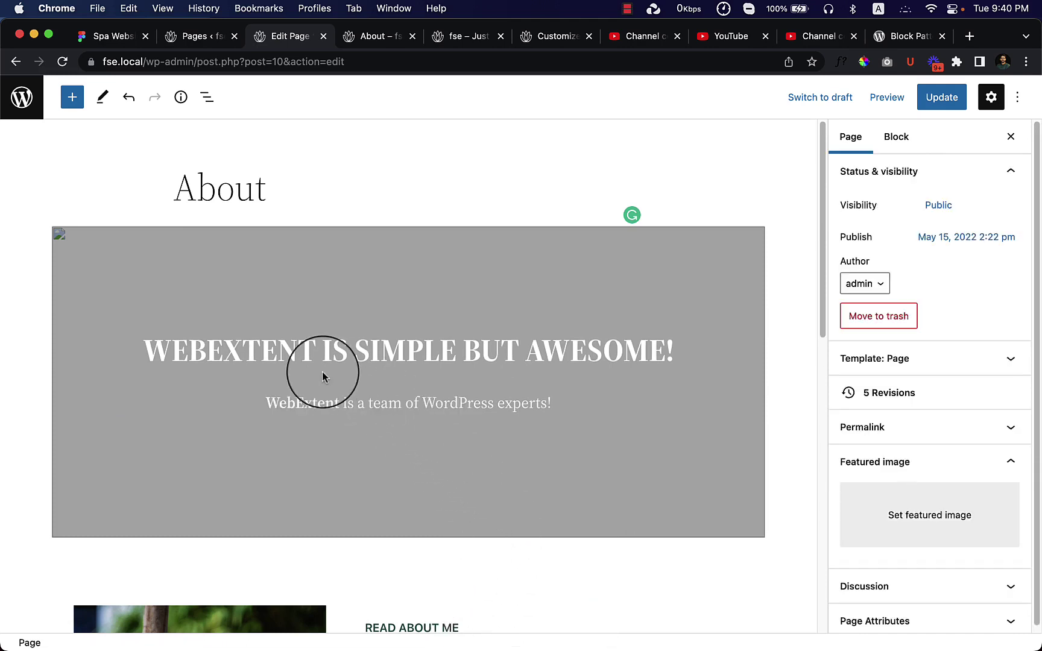
- Change the cover's heading level to H2 and switch its font size control from custom value to presets
click(323, 377)
click(493, 347)
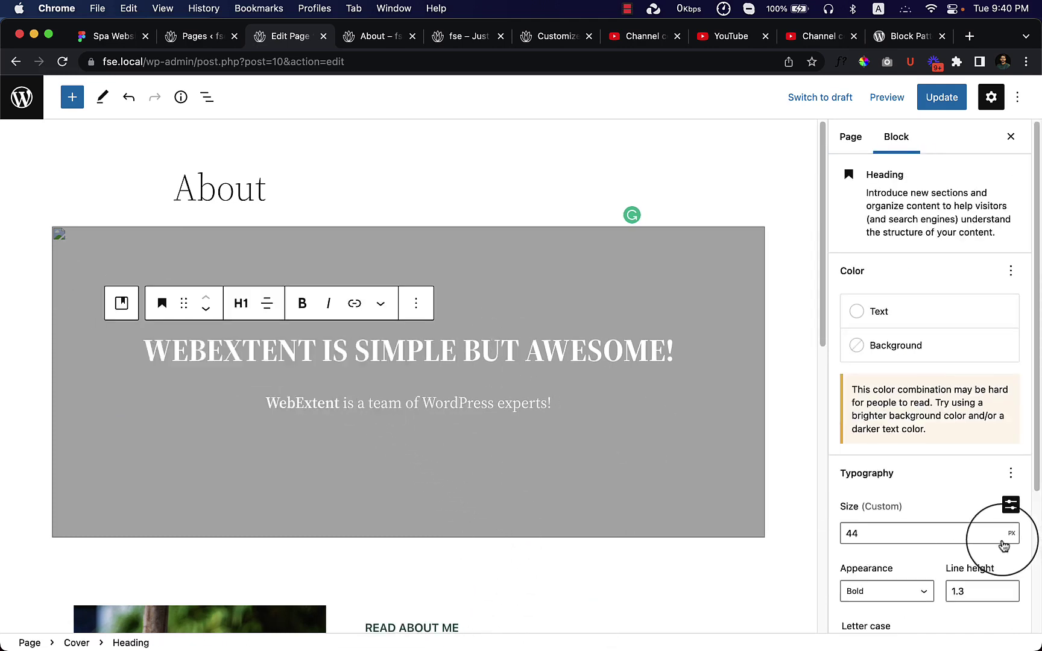
click(1010, 507)
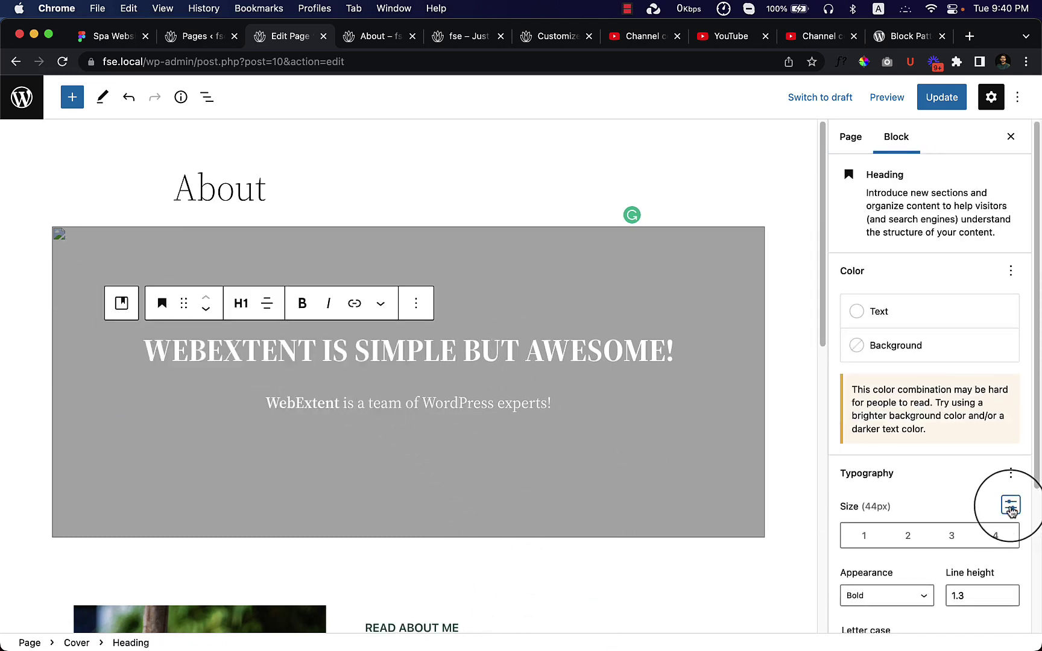
click(1010, 474)
click(241, 305)
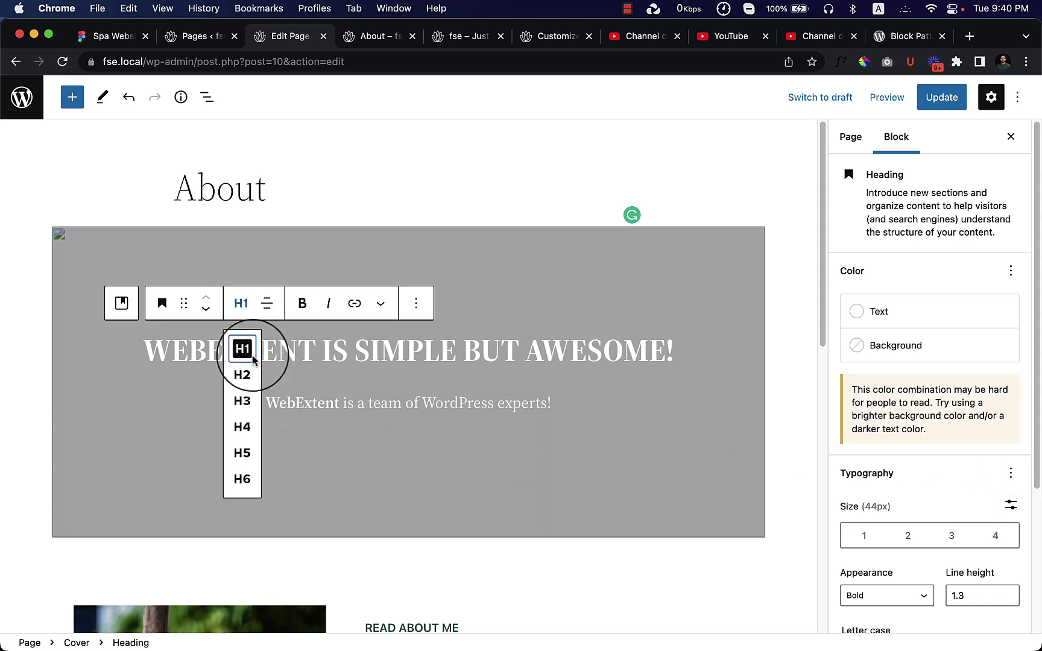
click(249, 372)
click(502, 351)
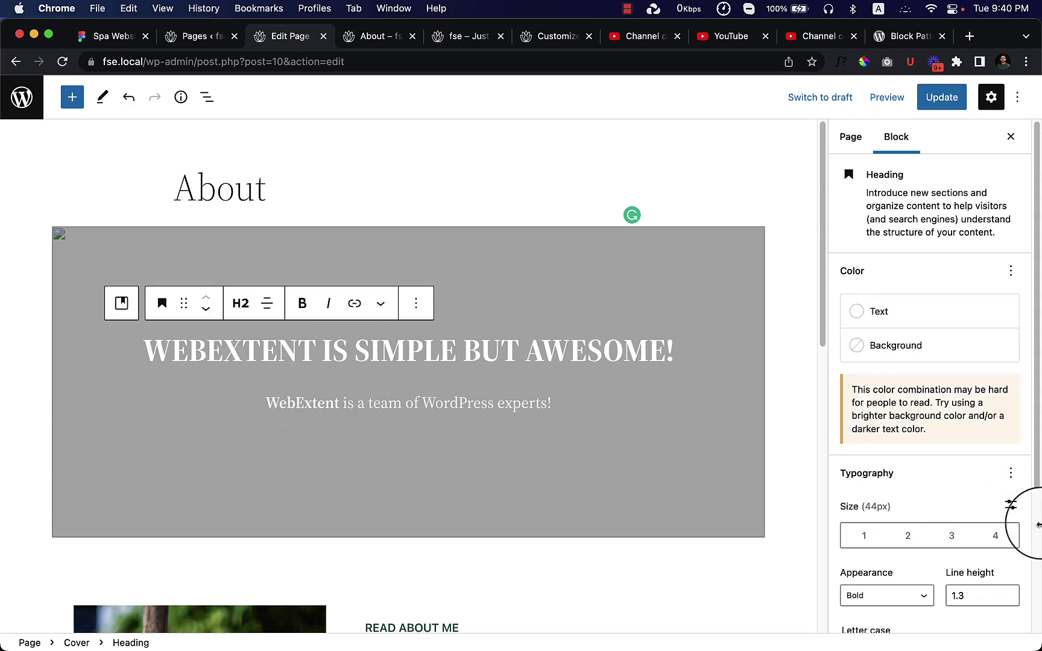
- Set the cover heading's line height to 1.5 and remove its uppercase letter case
scroll(1038, 524, down, 5)
drag(970, 399, 930, 408)
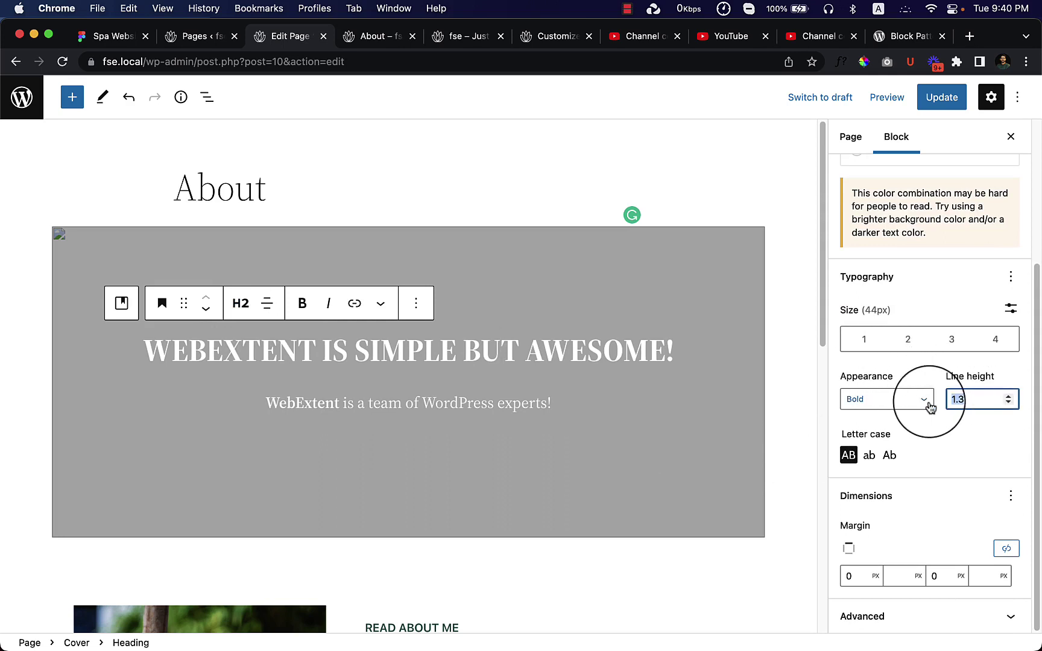
text(1.5)
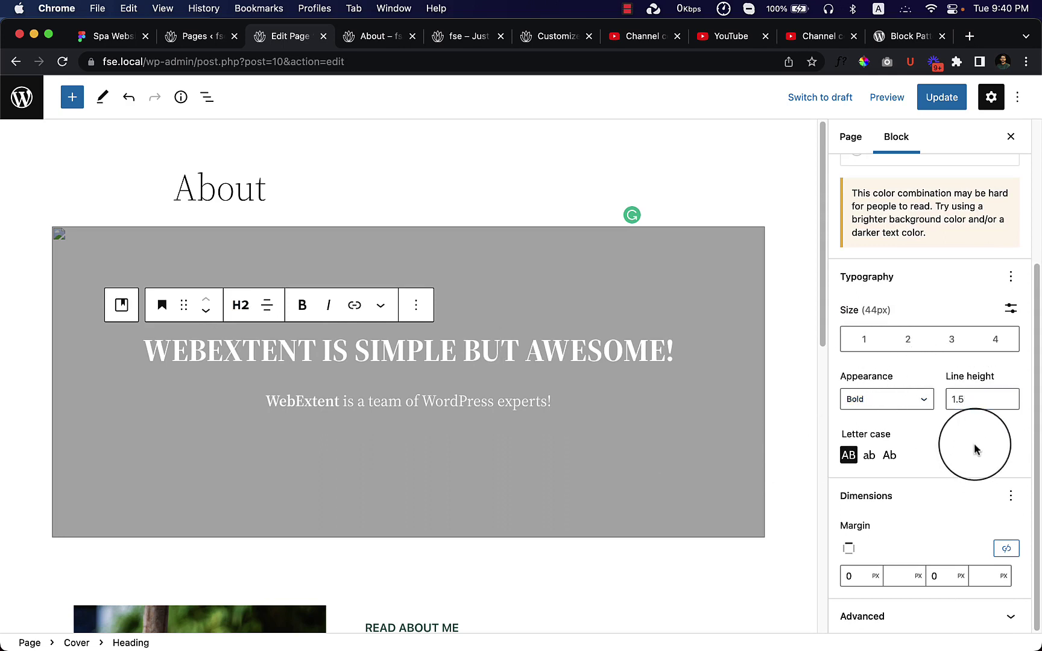
click(869, 455)
click(849, 456)
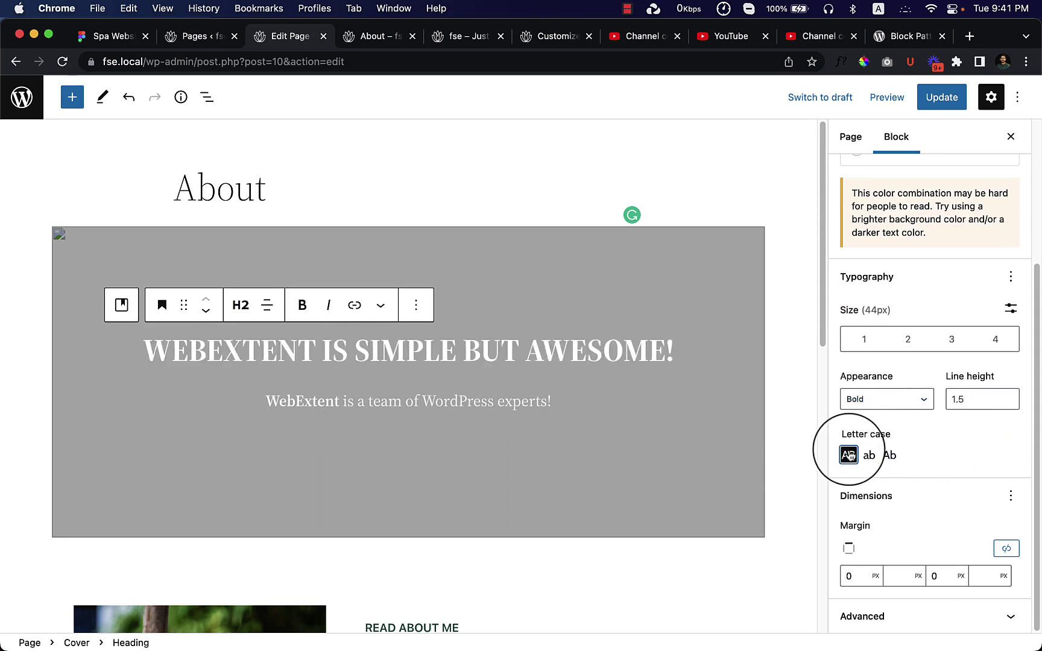
click(849, 455)
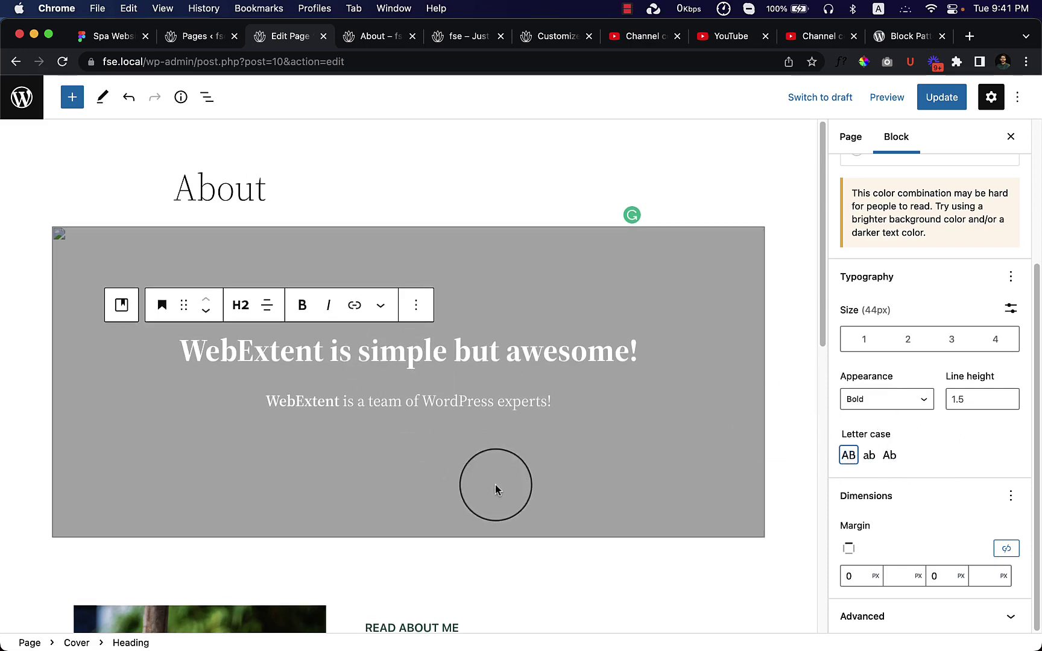
- Replace the cover's broken background image with video-bg-image.png from the media library
scroll(507, 469, down, 5)
scroll(531, 444, up, 5)
click(86, 232)
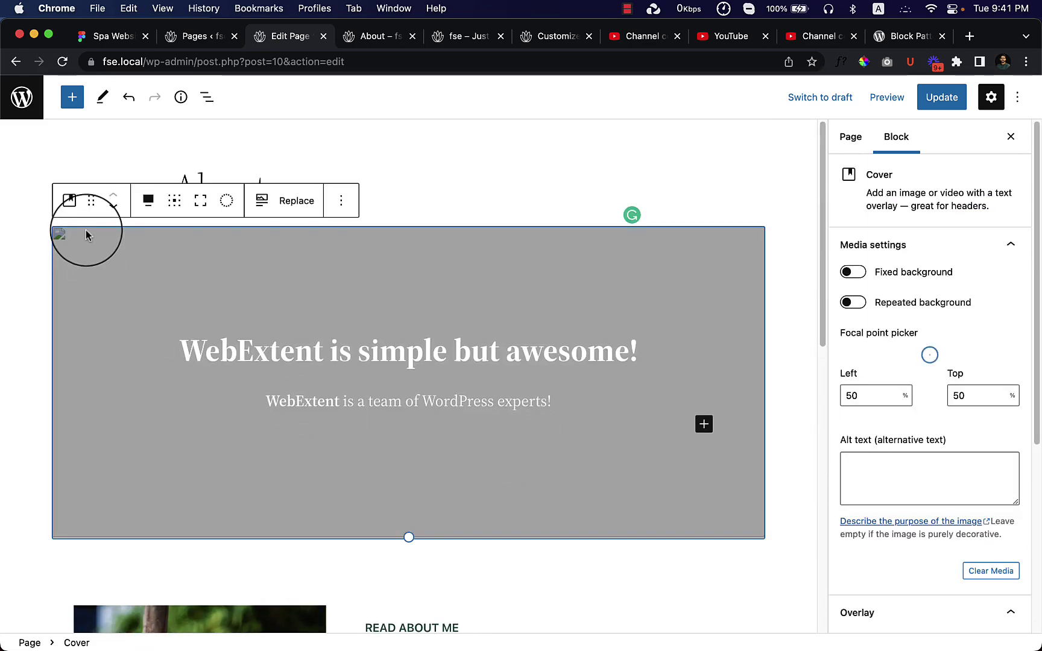
click(293, 201)
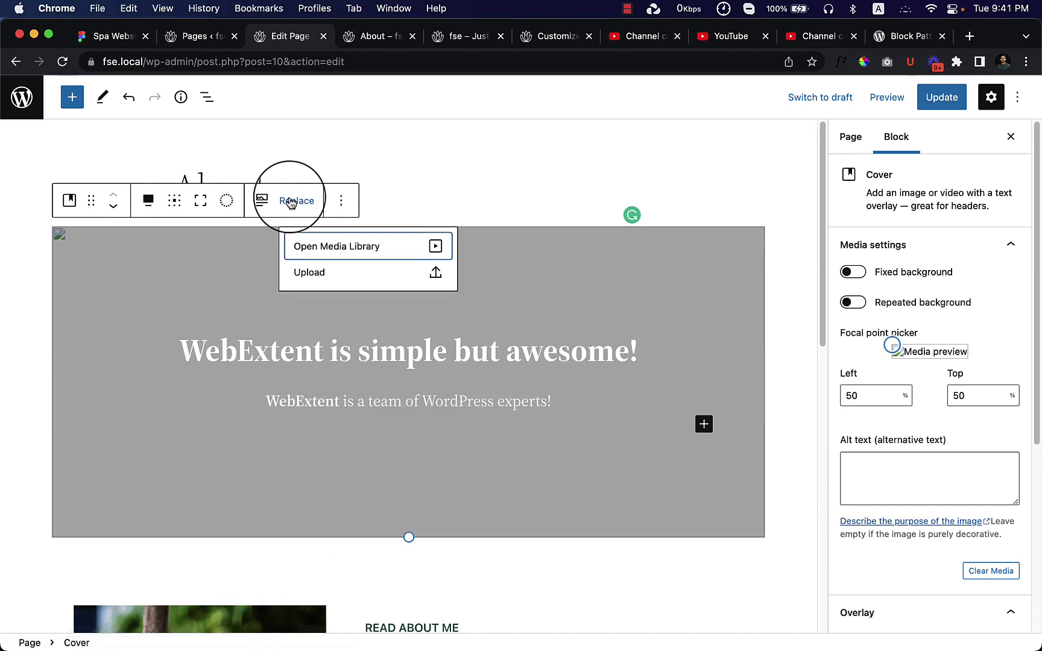
click(326, 248)
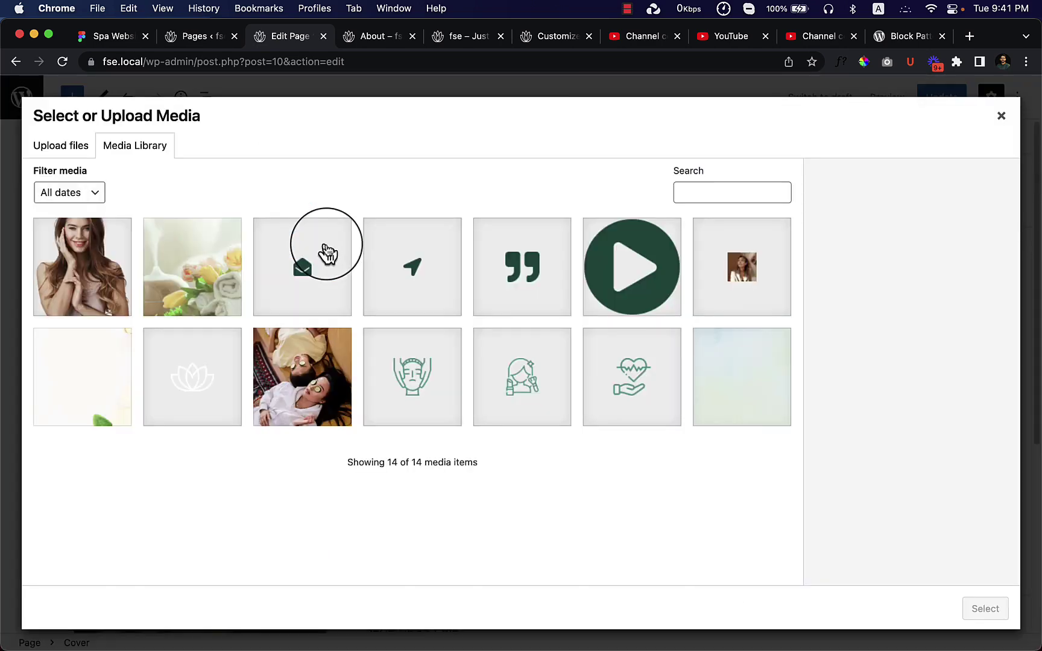
click(191, 265)
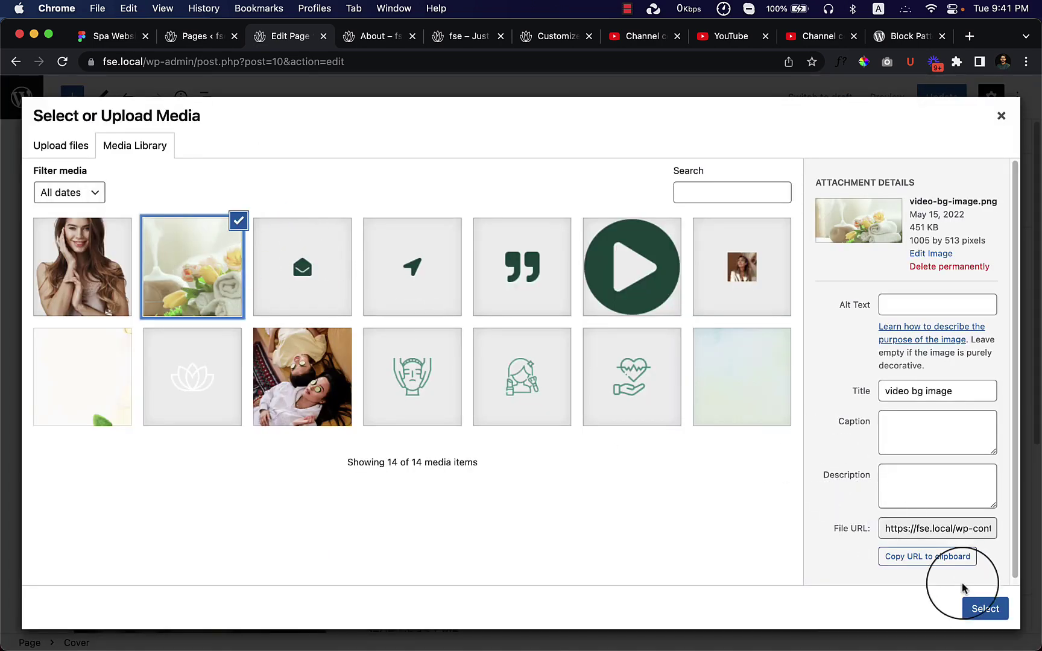
click(971, 611)
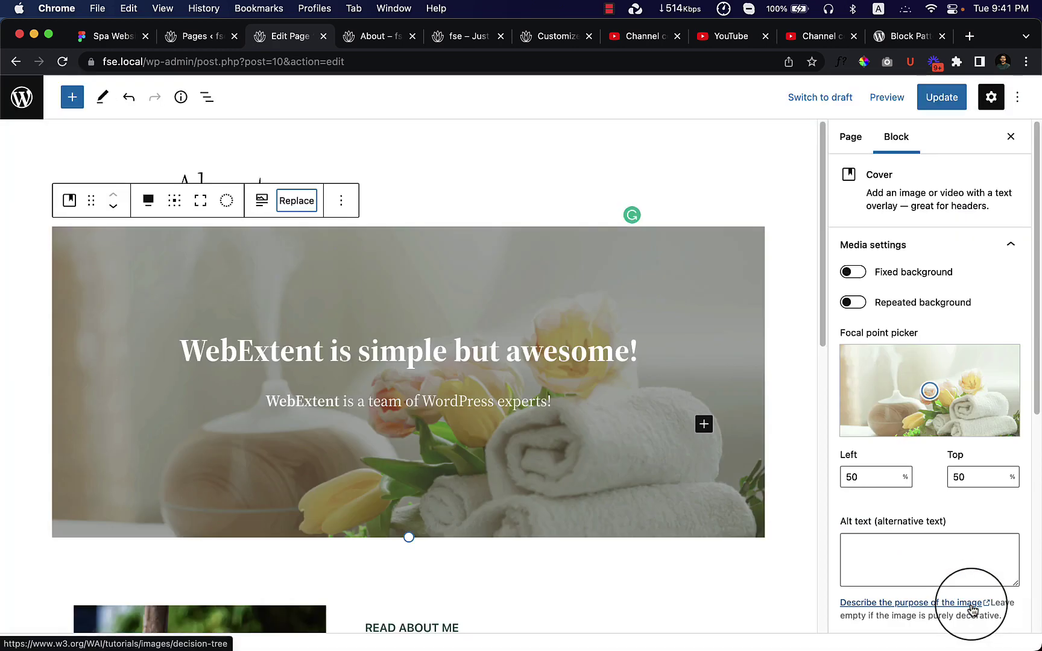
- Shorten the cover slightly by raising its lower edge, and update the About page
drag(401, 536, 408, 512)
click(937, 100)
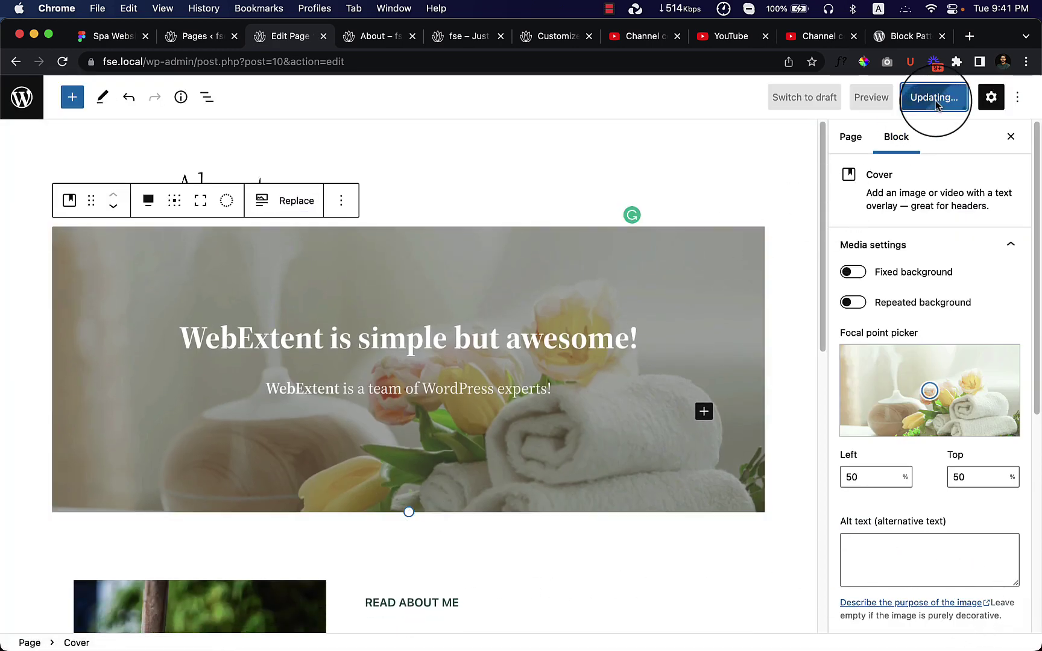
- Reload the live About page and review the cover header and the "My About" section below it
click(375, 35)
right_click(521, 174)
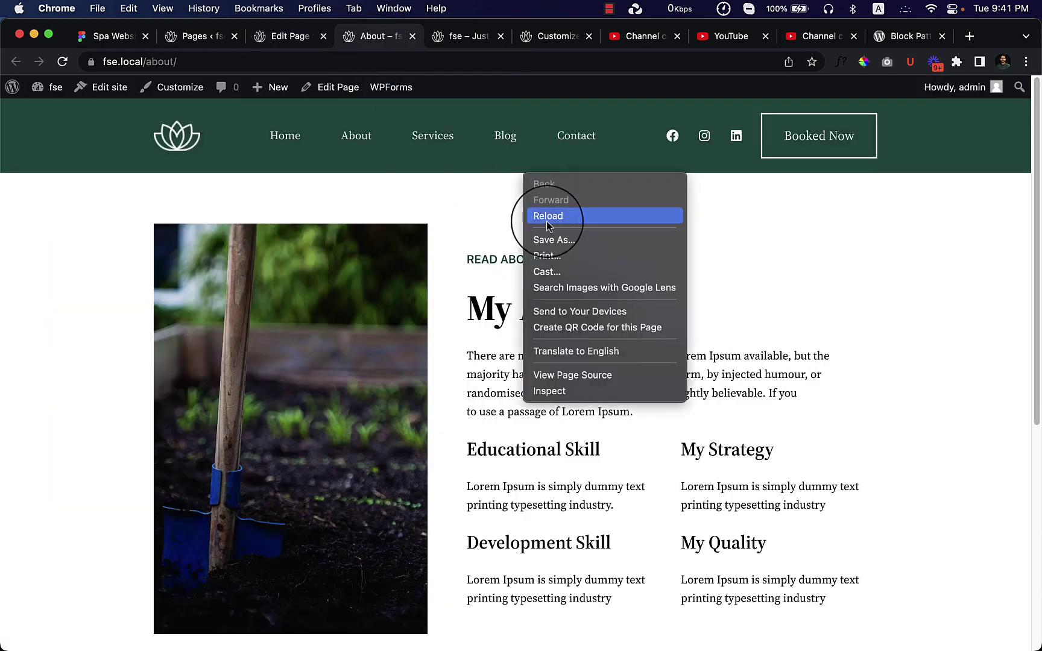
click(546, 220)
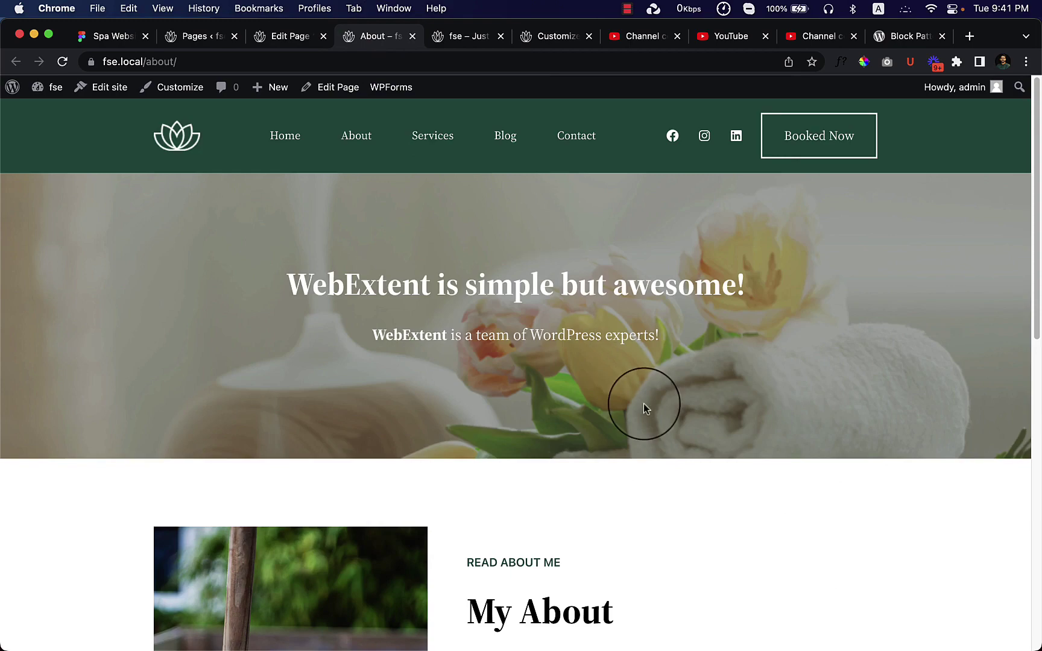
scroll(645, 408, down, 7)
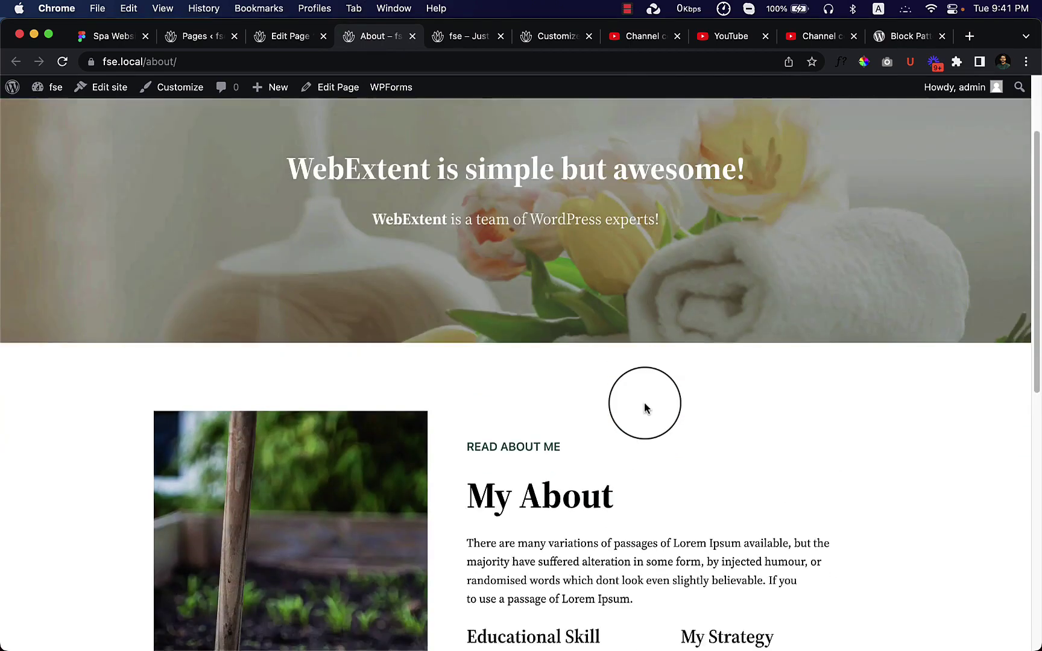
scroll(645, 408, up, 3)
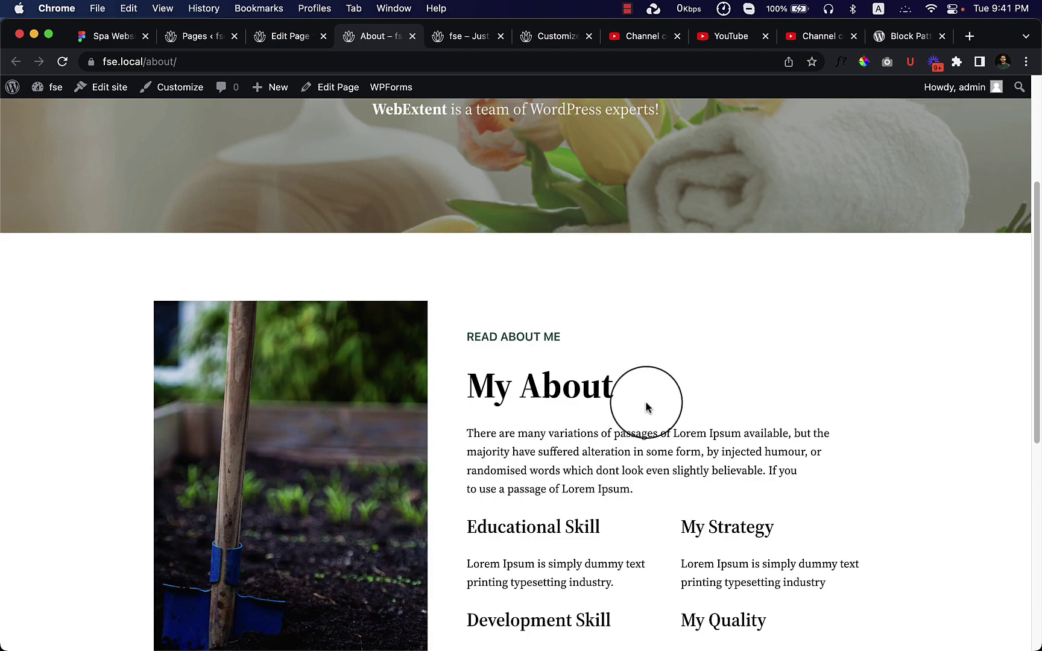
scroll(645, 401, up, 4)
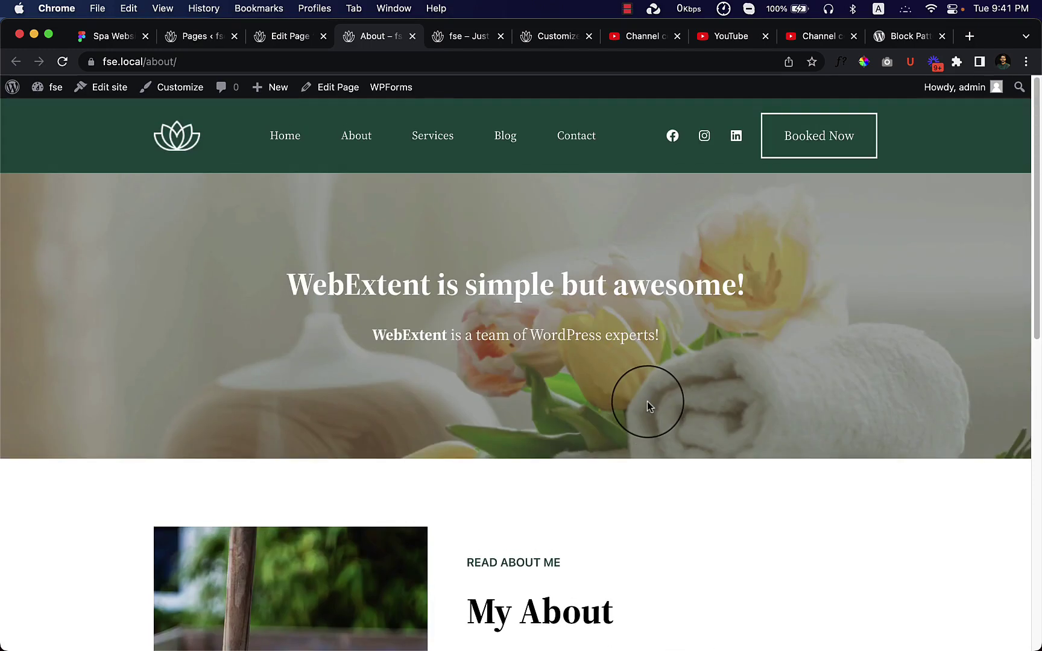
scroll(648, 402, down, 7)
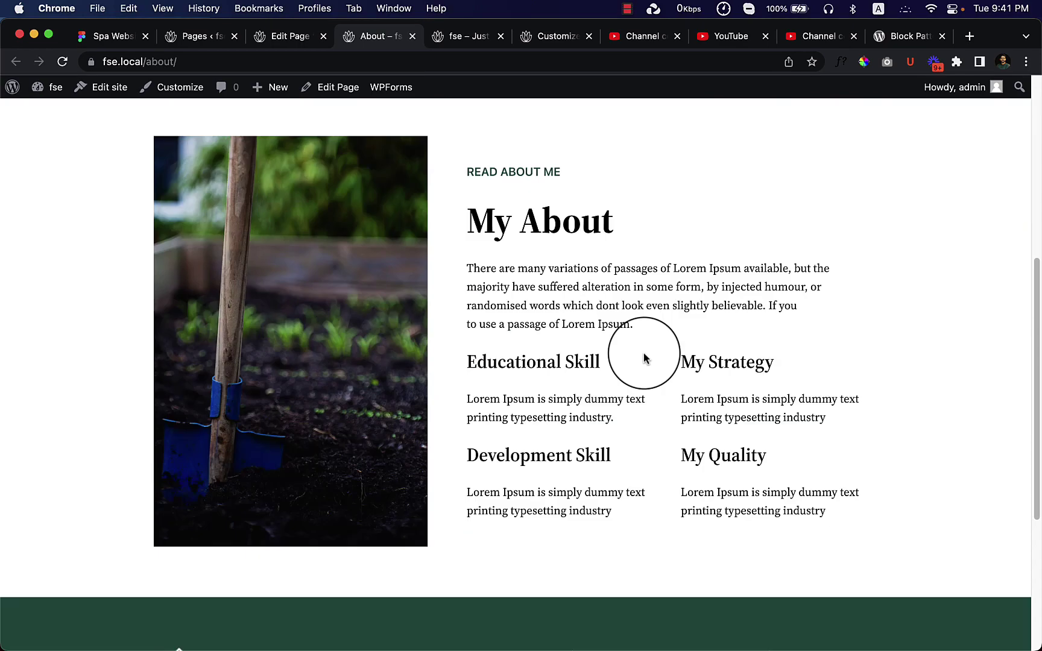
scroll(643, 359, up, 7)
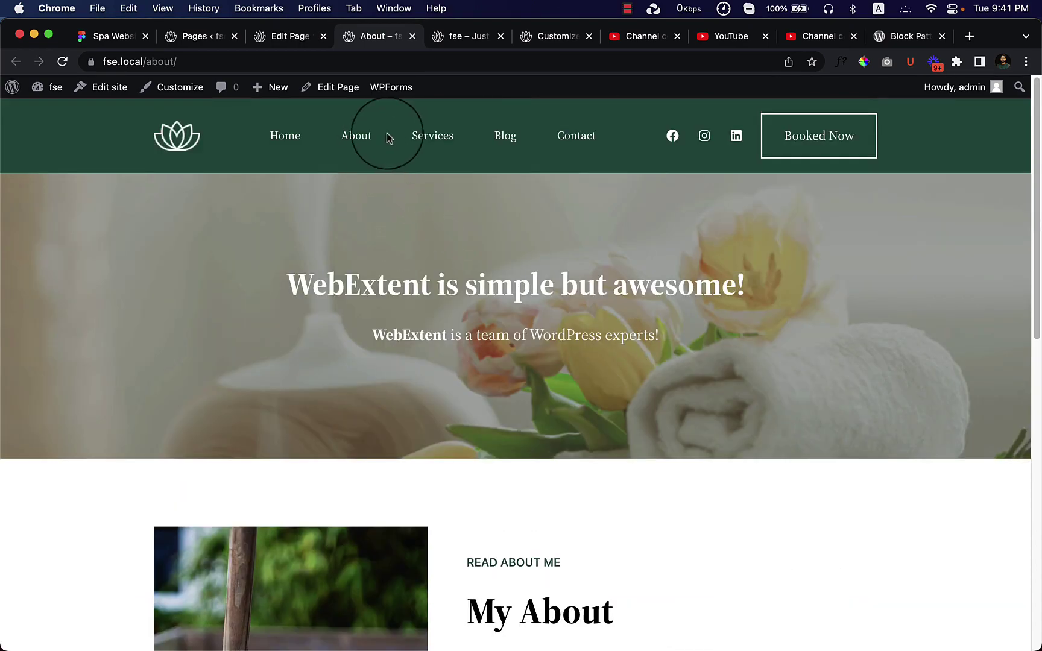